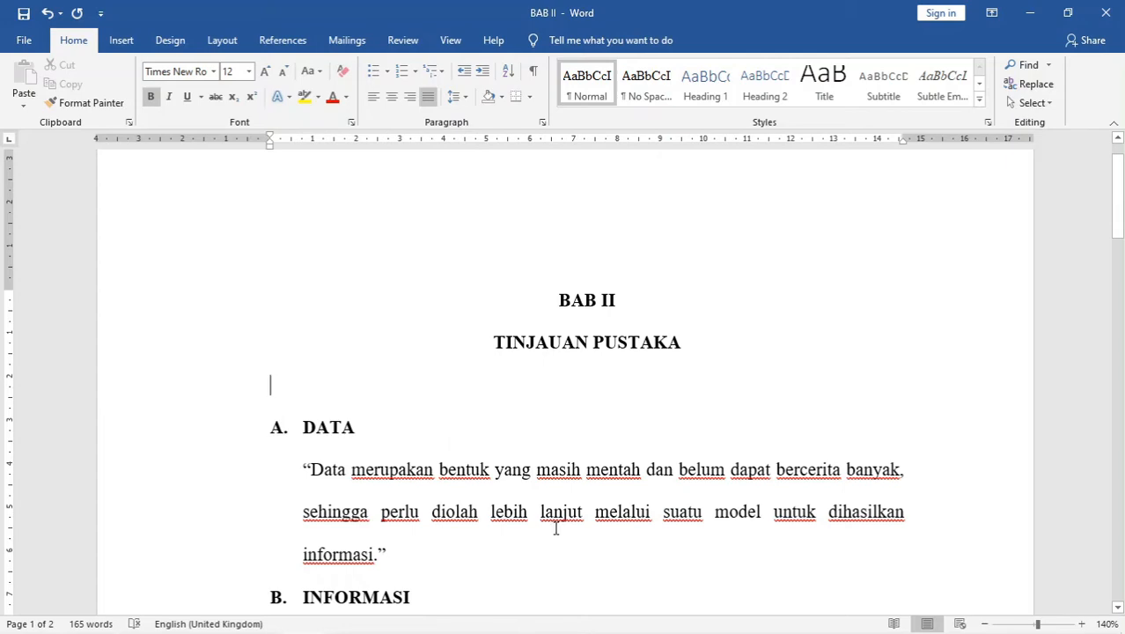
- Review the quoted definitions under the DATA, INFORMASI, SISTEM and SISTEM INFORMASI headings
scroll(436, 532, down, 3)
scroll(436, 532, down, 1)
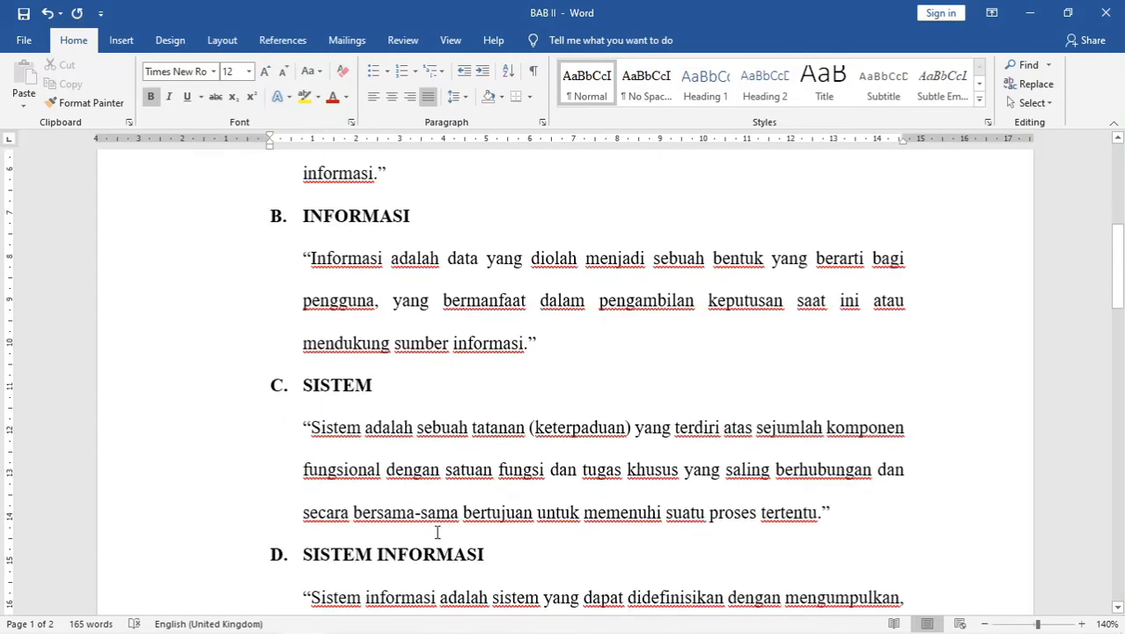
scroll(437, 532, up, 2)
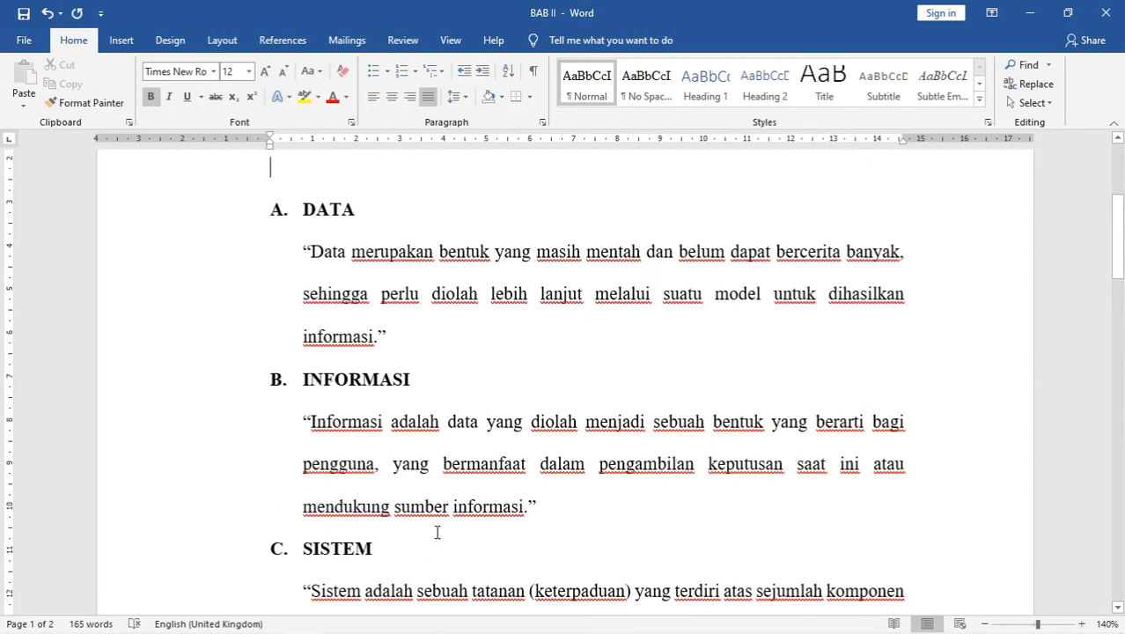
scroll(436, 532, down, 3)
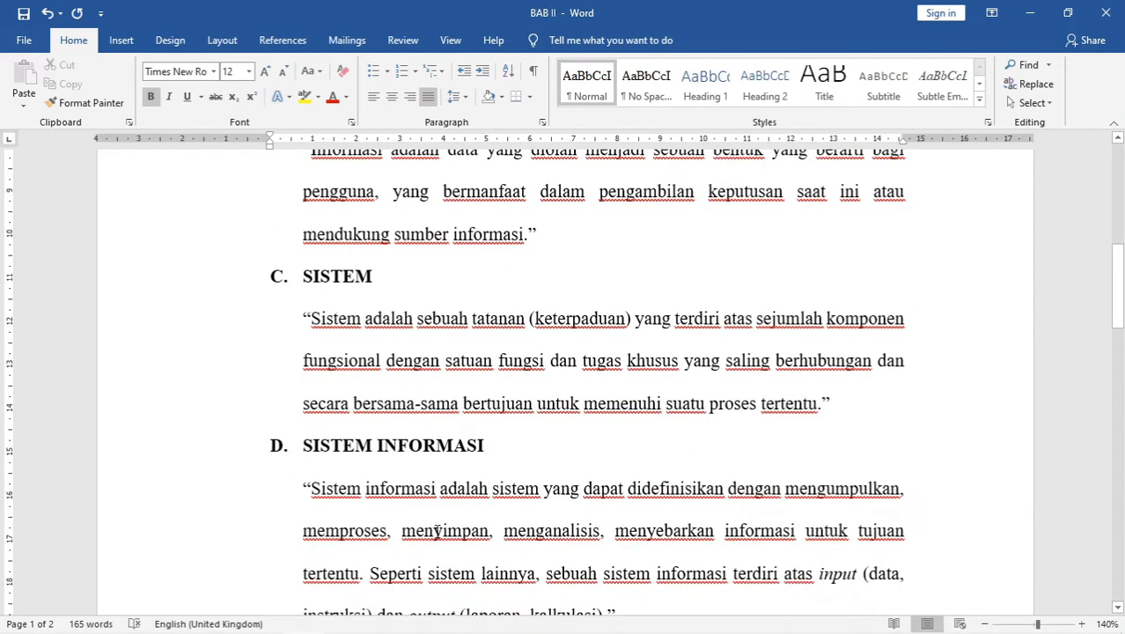
scroll(437, 530, up, 2)
click(305, 197)
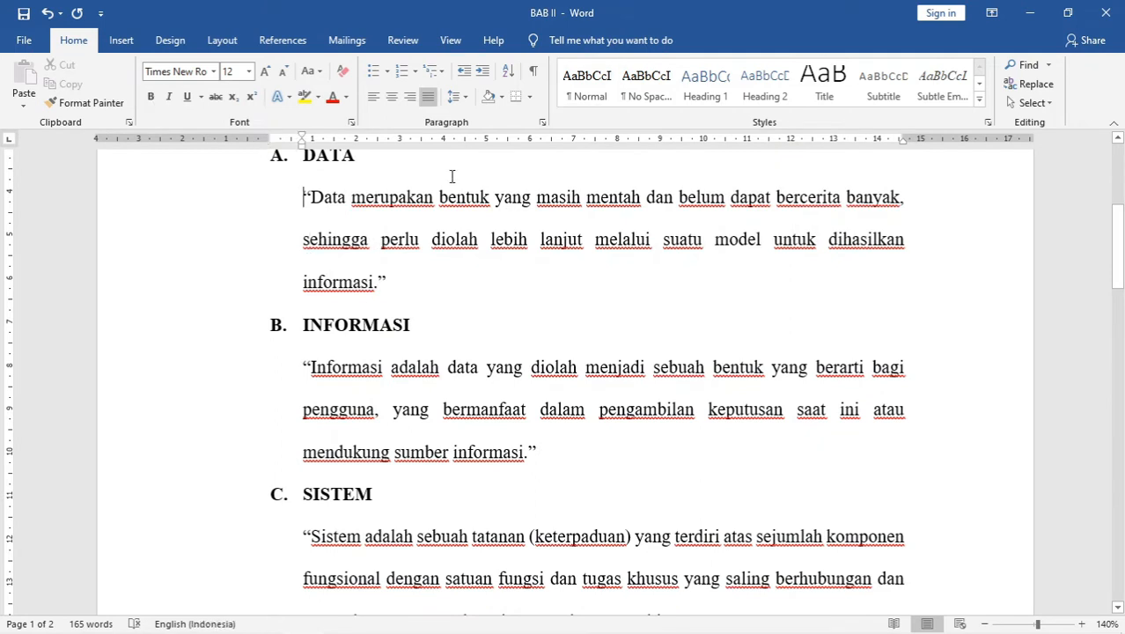
scroll(451, 176, up, 2)
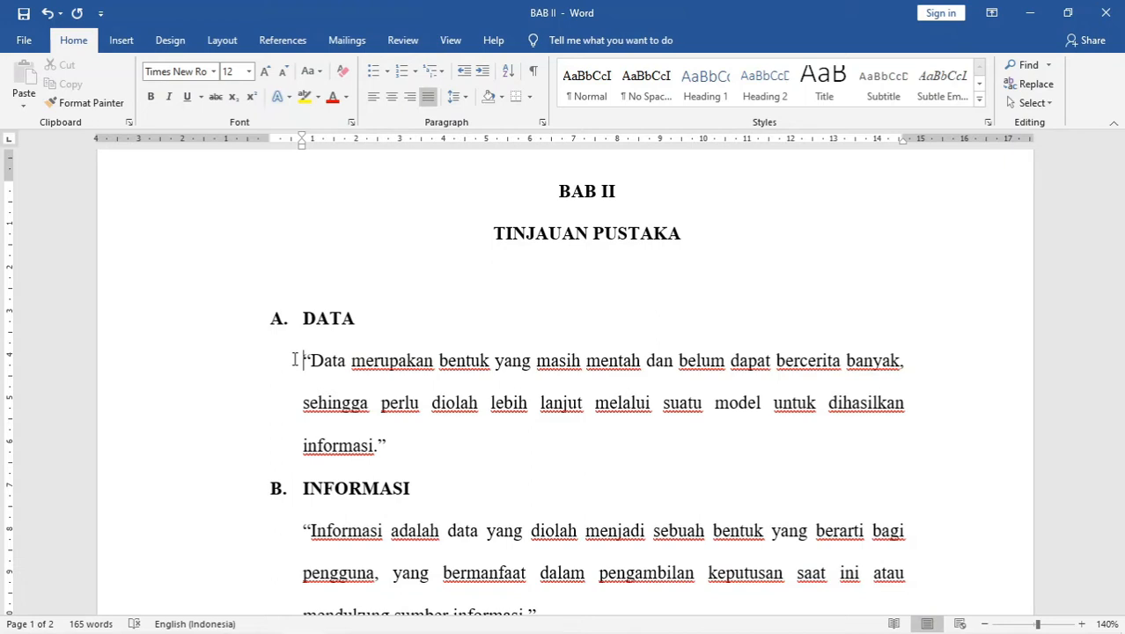
drag(326, 363, 437, 438)
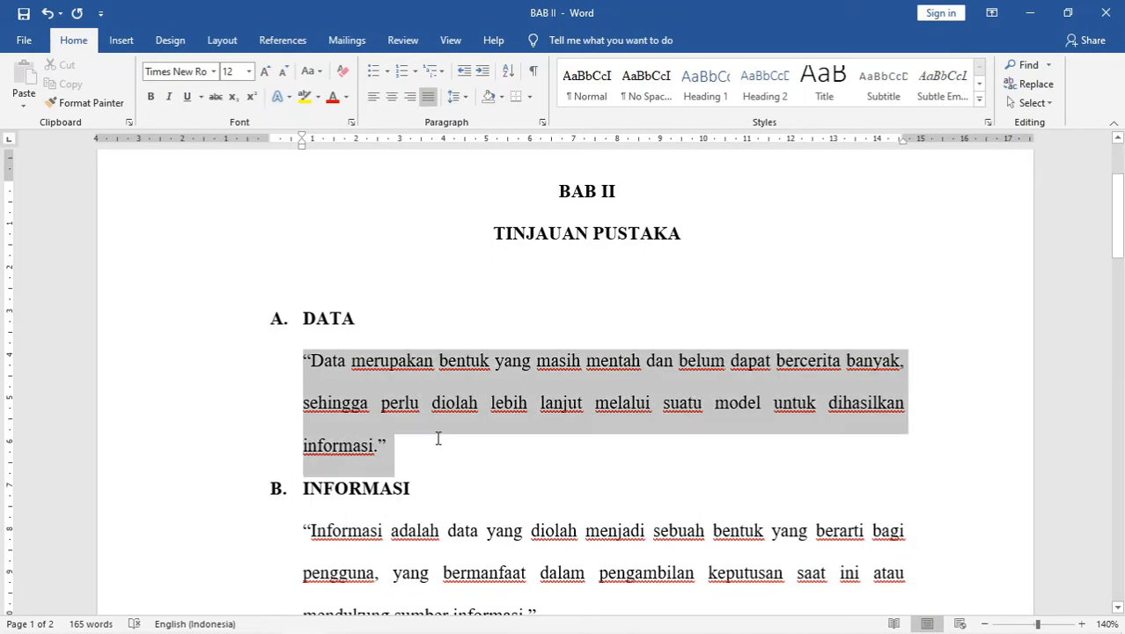
click(433, 459)
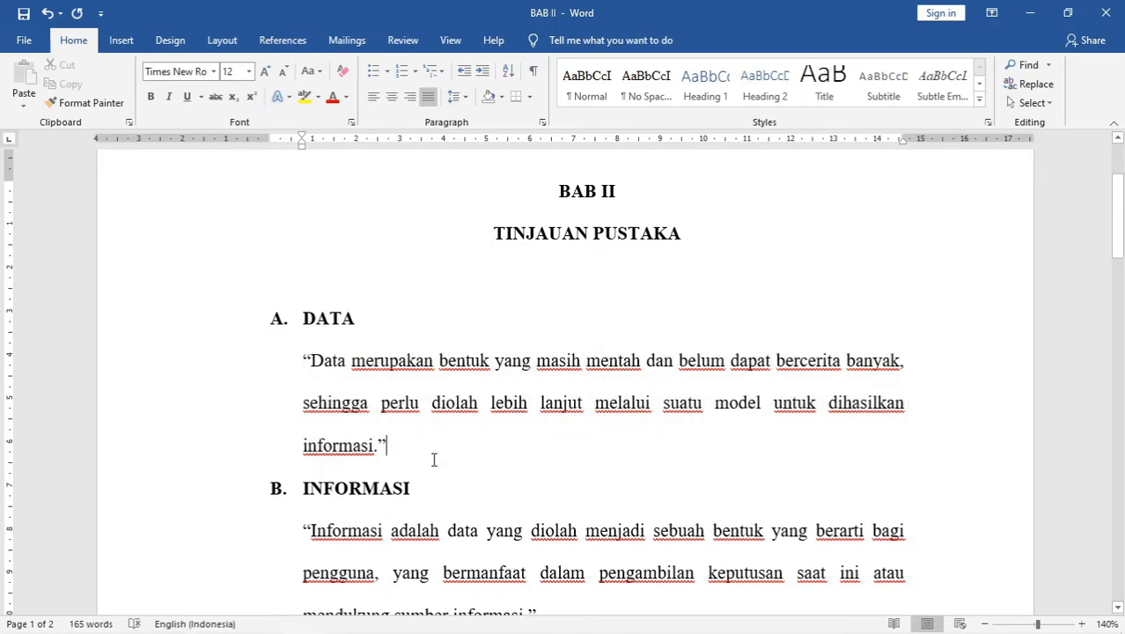
- Insert "Menurut " before the opening quotation mark of the paragraph under the DATA heading
click(295, 362)
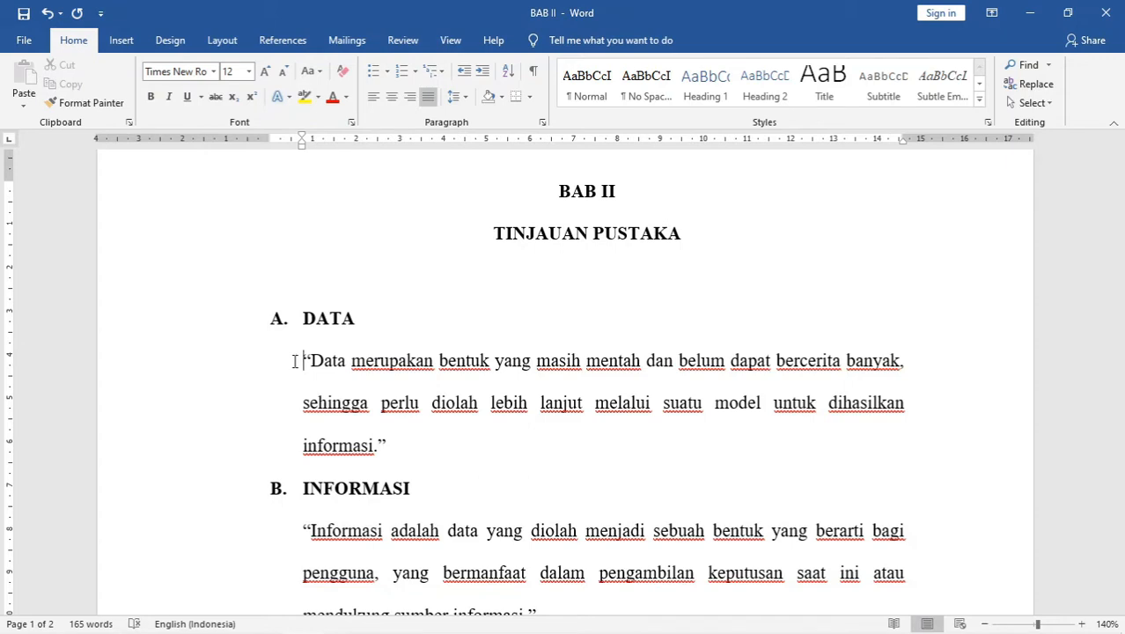
drag(295, 362, 407, 458)
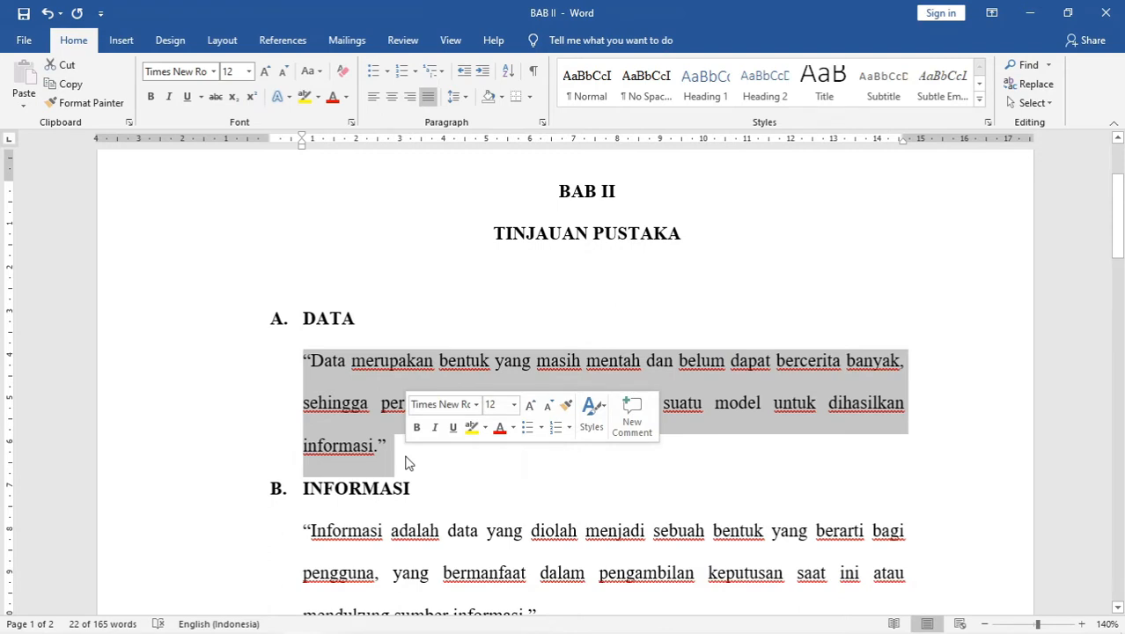
click(271, 369)
click(280, 379)
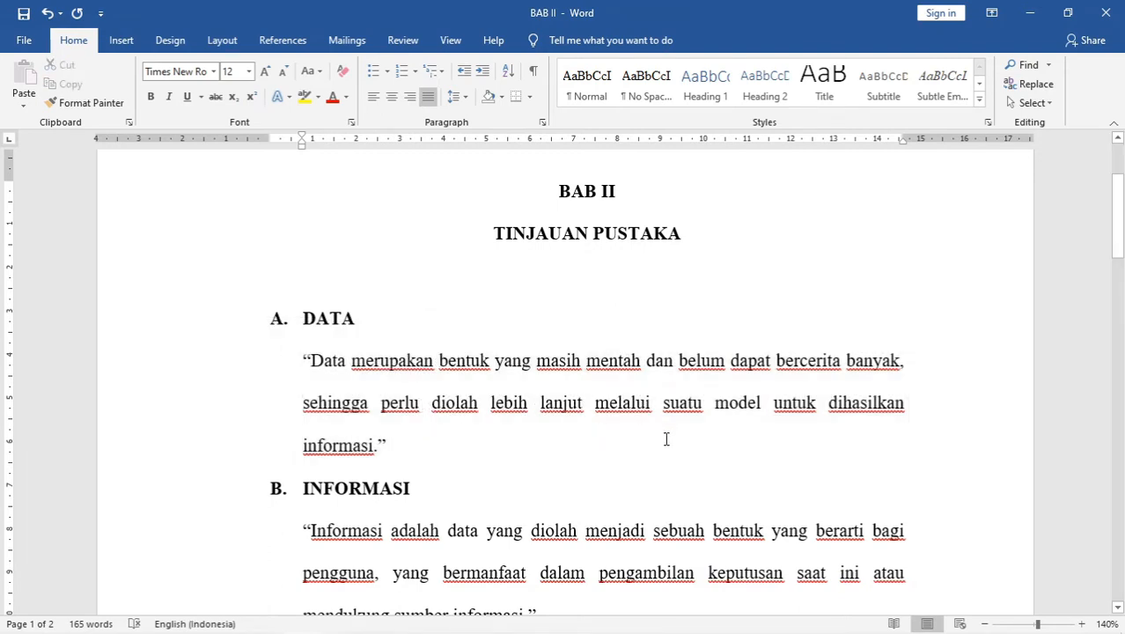
text(Menurut )
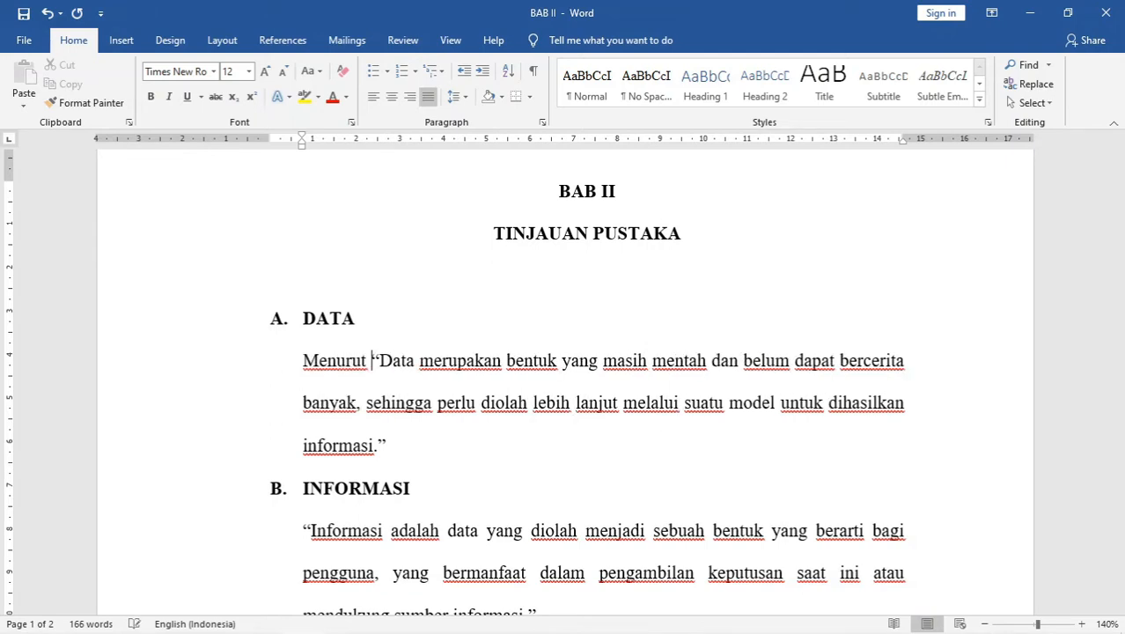
- Add the sample citation text "nama pengarang (tahun terbit, halaman)" after "Menurut" in the DATA paragraph
text(nama )
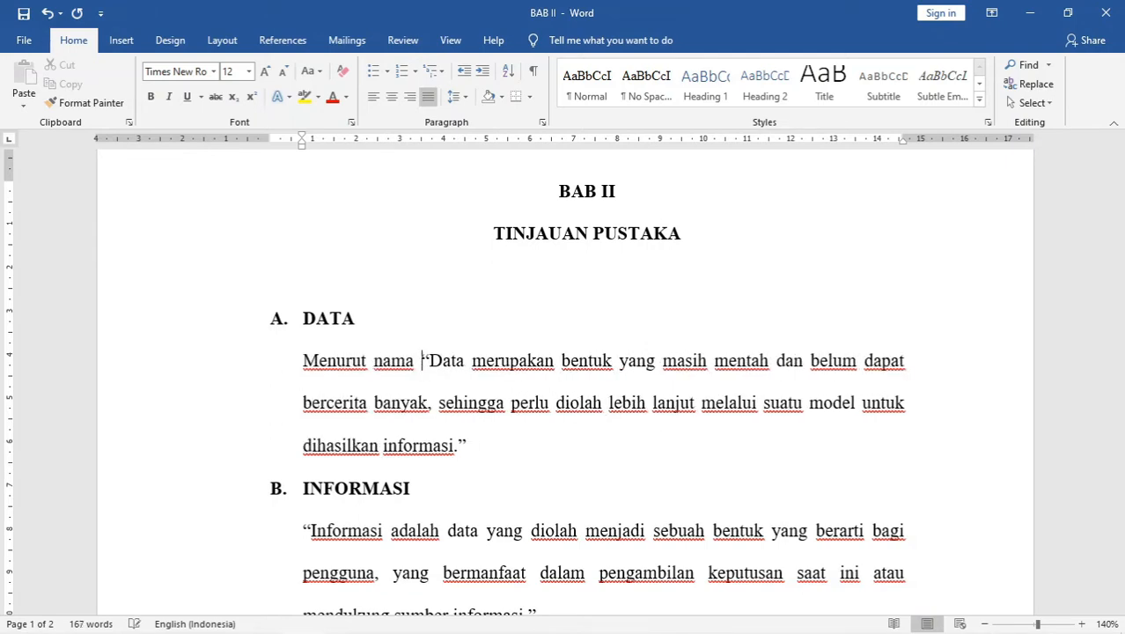
text(pengarang )
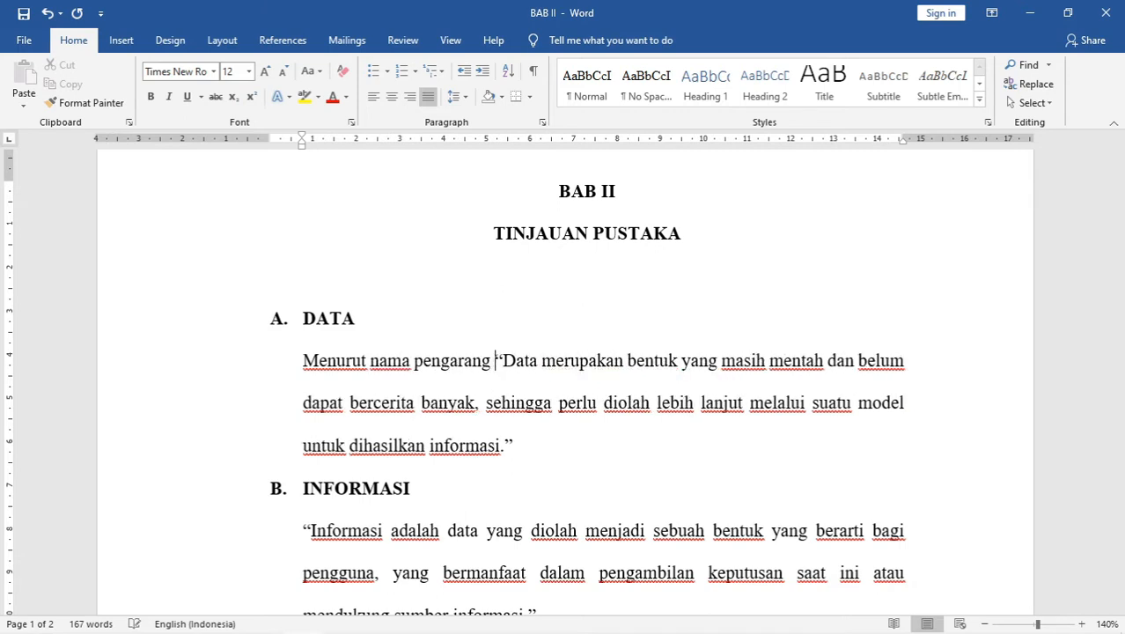
text((ta)
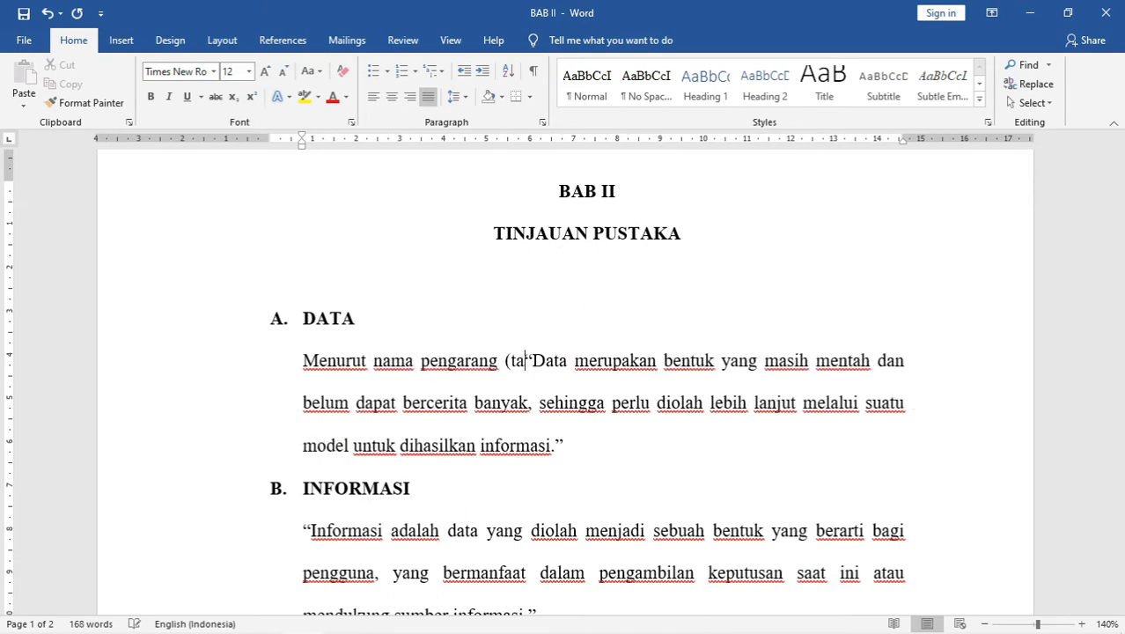
text(hun ter)
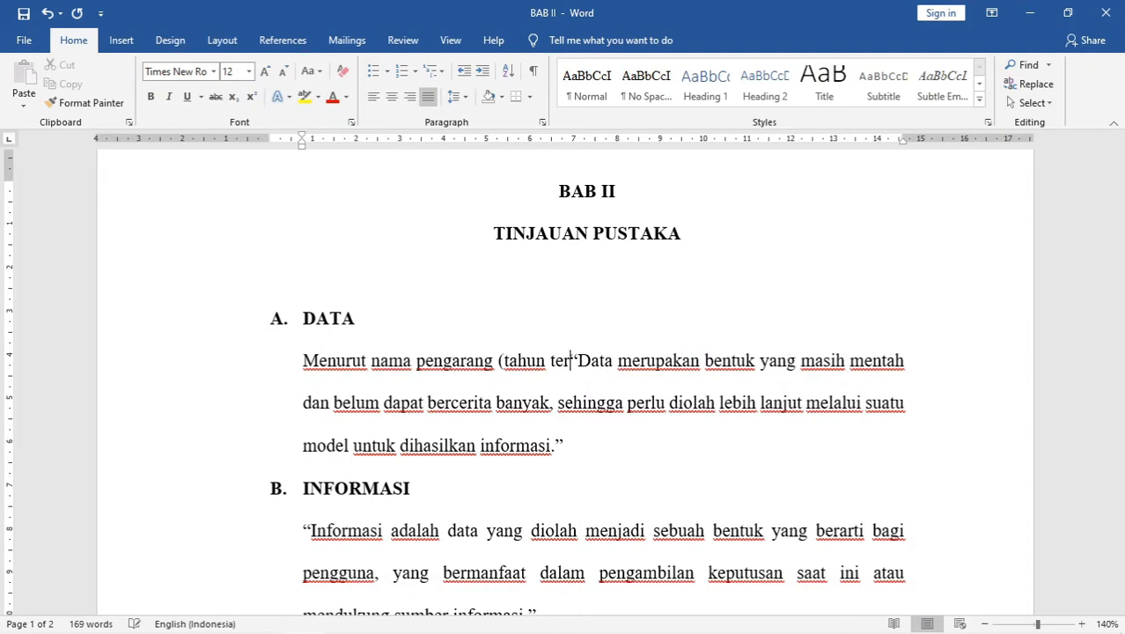
text(bit, )
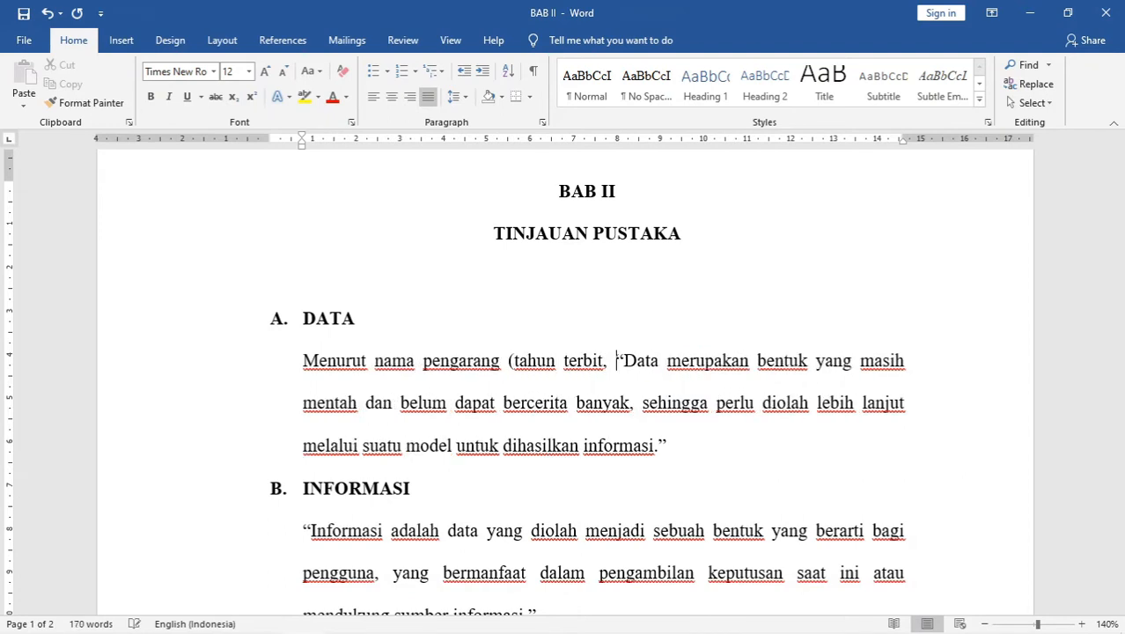
text(halaman)
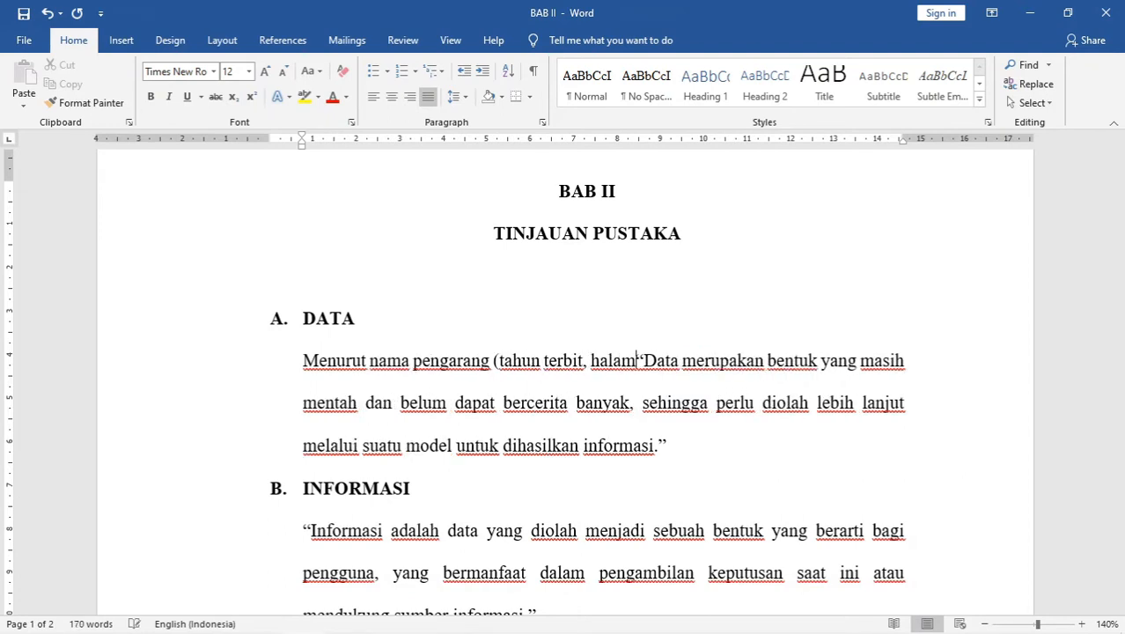
text())
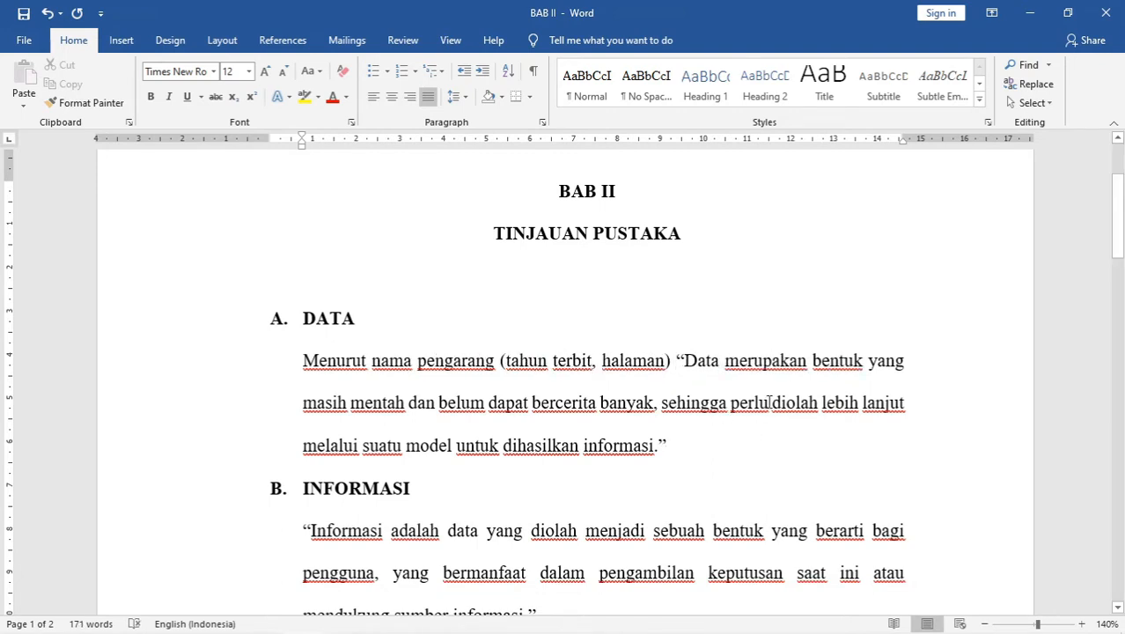
- Delete the sample text "nama pengarang (tahun terbit, halaman)" from the DATA paragraph, keeping "Menurut" before the quotation
click(685, 448)
double_click(385, 361)
drag(460, 361, 675, 361)
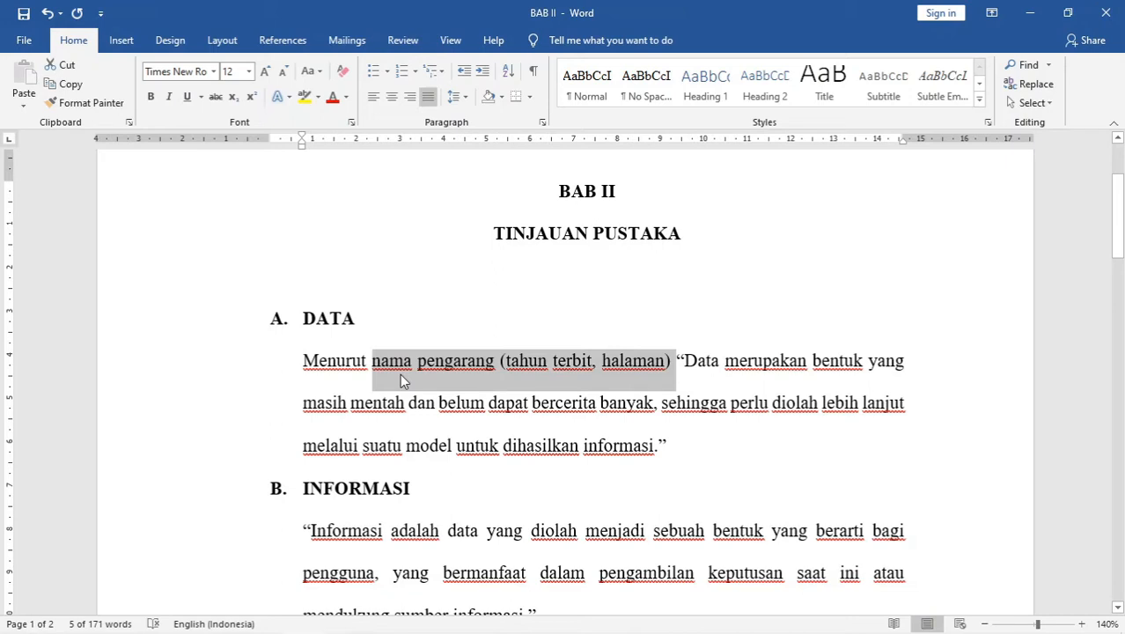
key(Delete)
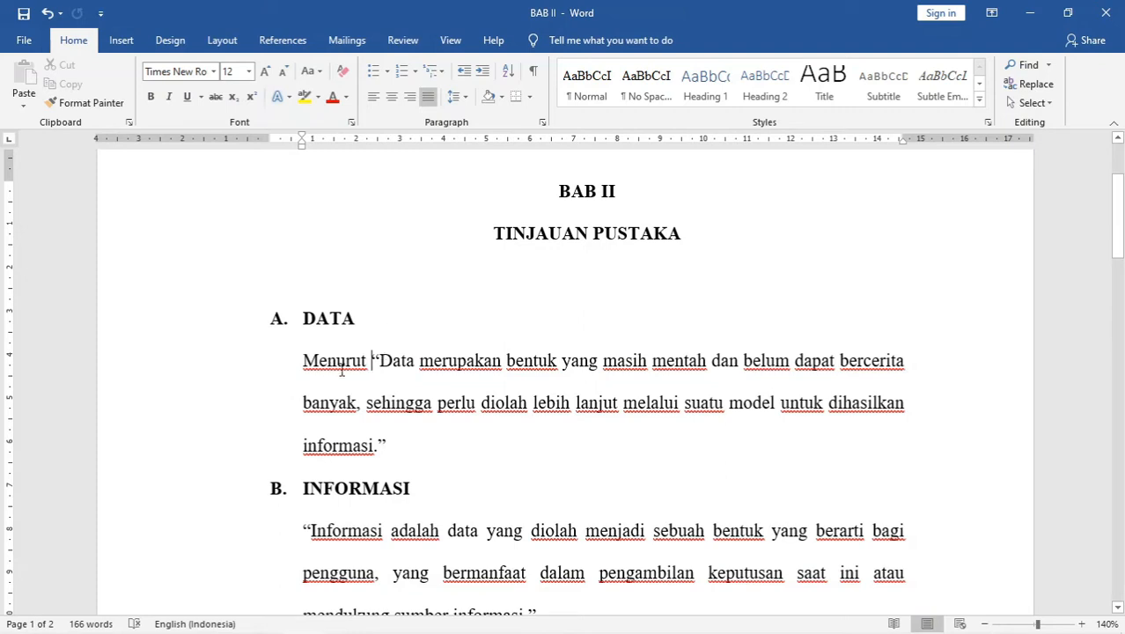
key(BackSpace)
- Check the saved citation sources and delete those listed above "Keke Bukan Boneka" from the Source Manager's master list
click(285, 44)
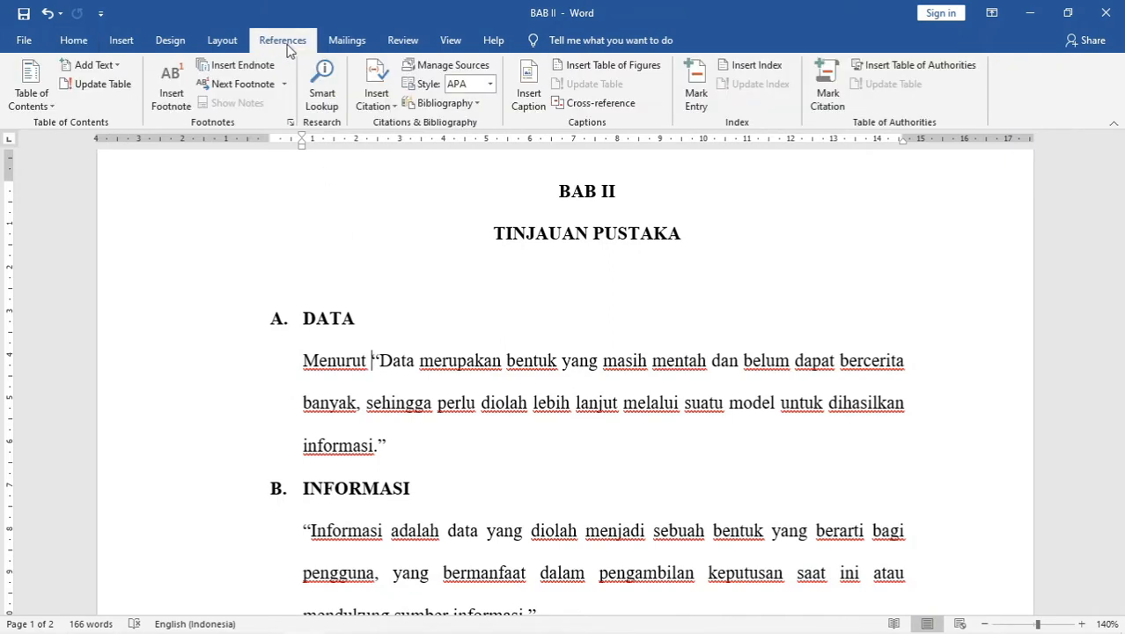
click(384, 104)
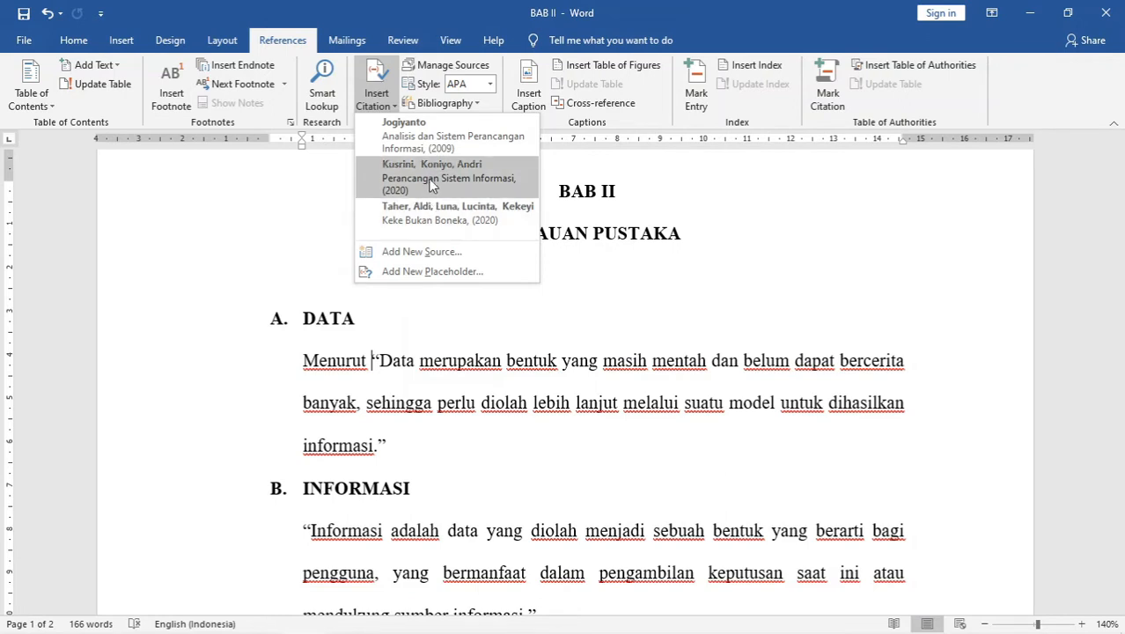
click(440, 62)
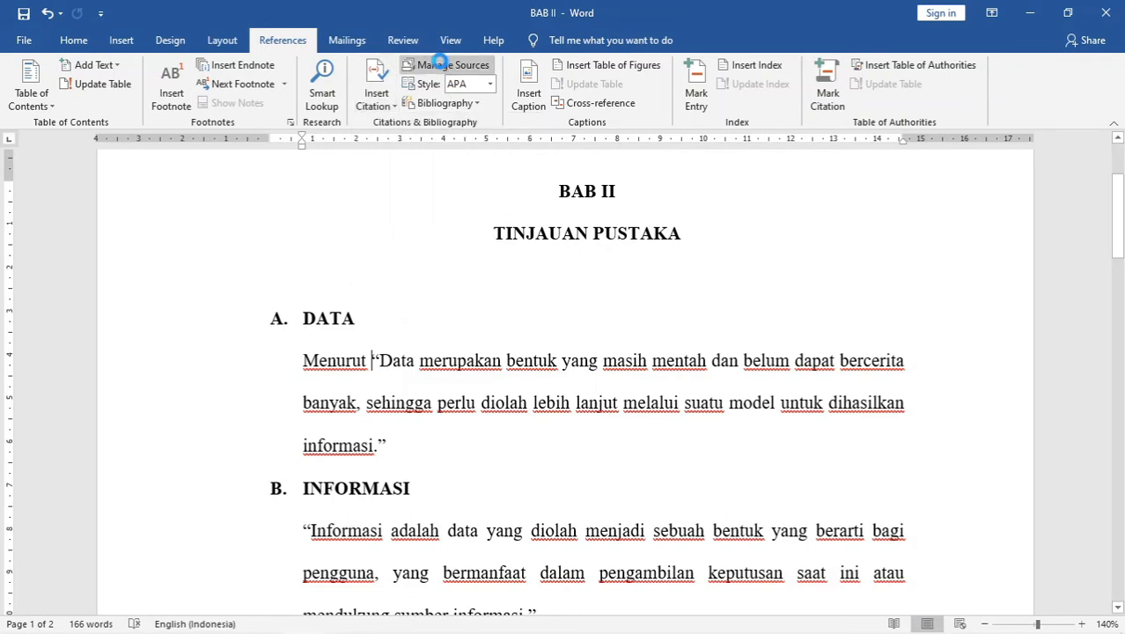
click(565, 241)
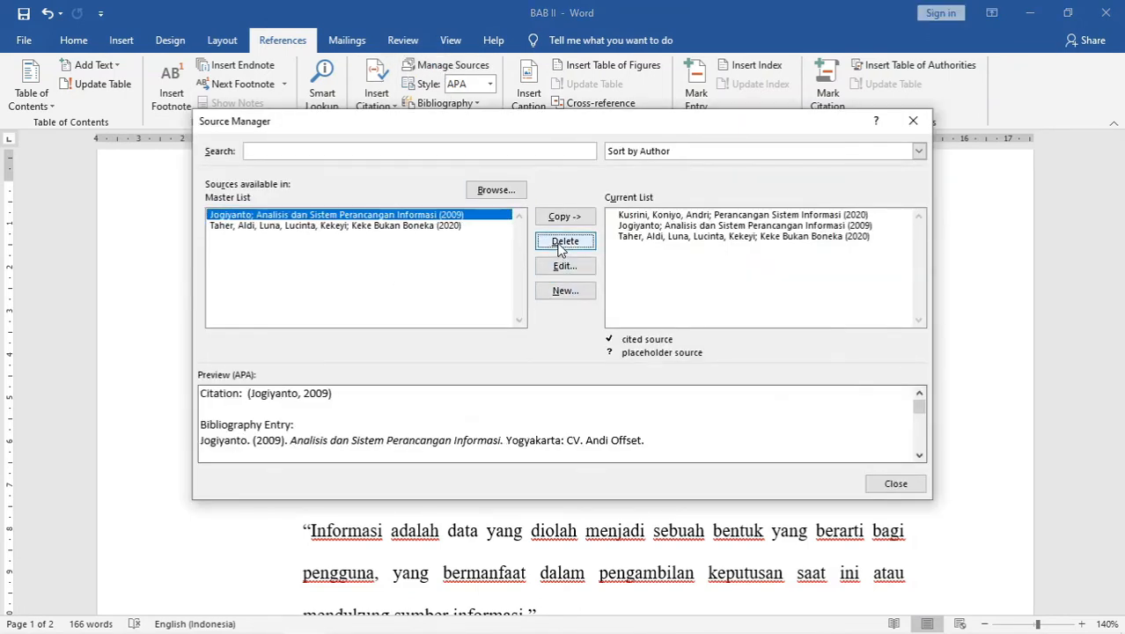
click(565, 241)
- Delete all sources from the document's current list: "Perancangan Sistem Informasi", "Analisis dan Sistem Perancangan Informasi" and "Keke Bukan Boneka"
click(628, 216)
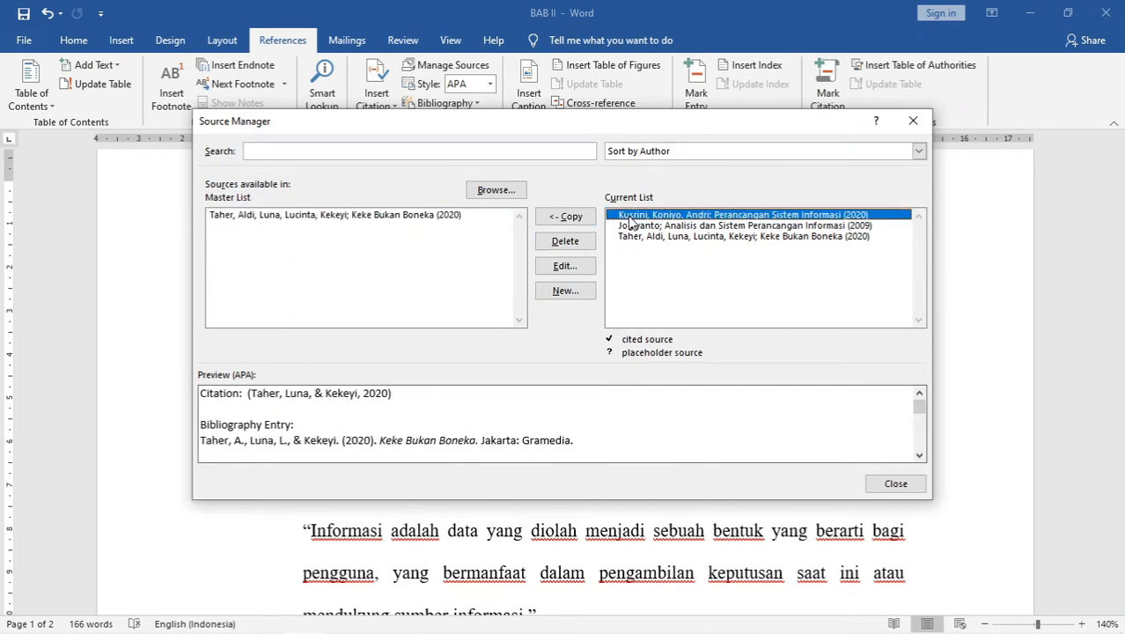
click(572, 243)
click(572, 243)
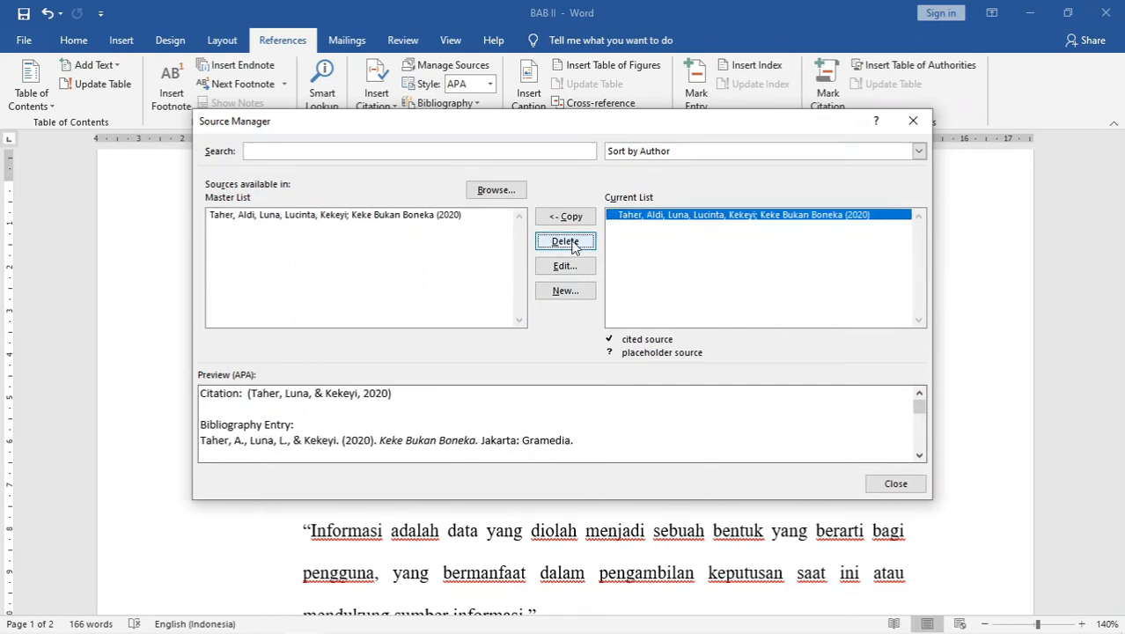
click(568, 243)
- Delete "Keke Bukan Boneka" from the master list, close the Source Manager and recheck the available citation sources
click(434, 215)
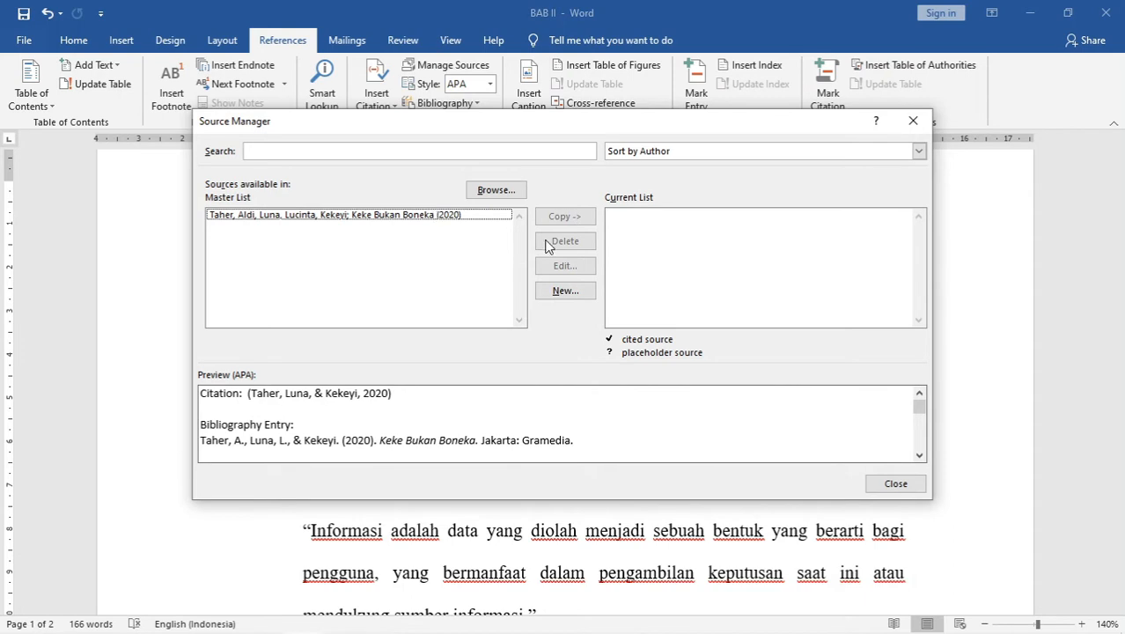
click(360, 217)
click(572, 242)
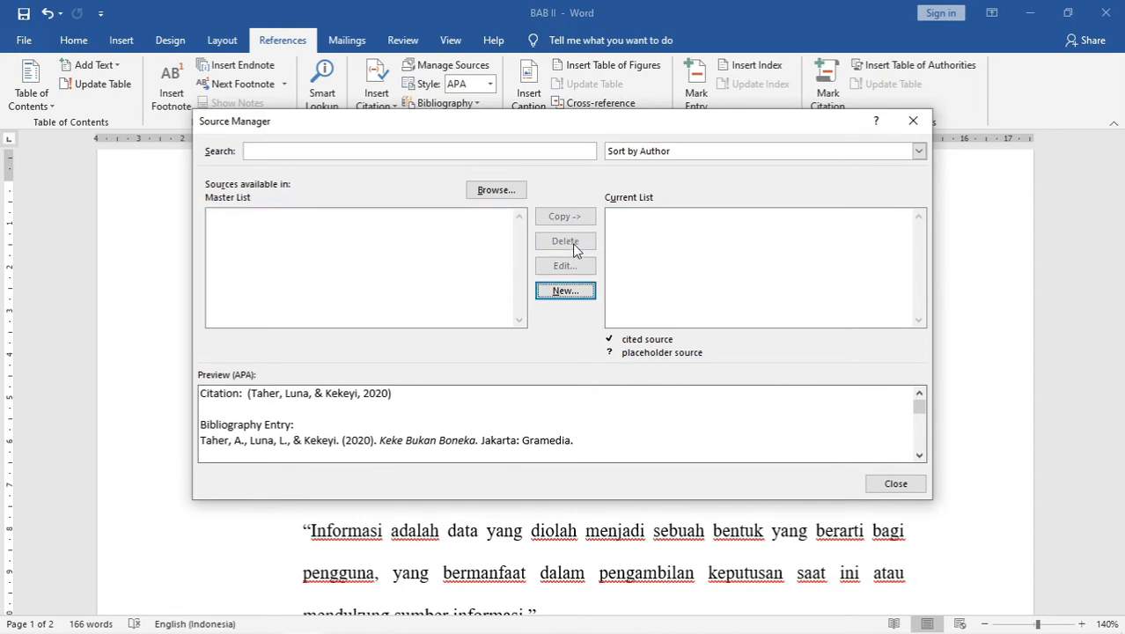
click(894, 483)
click(385, 286)
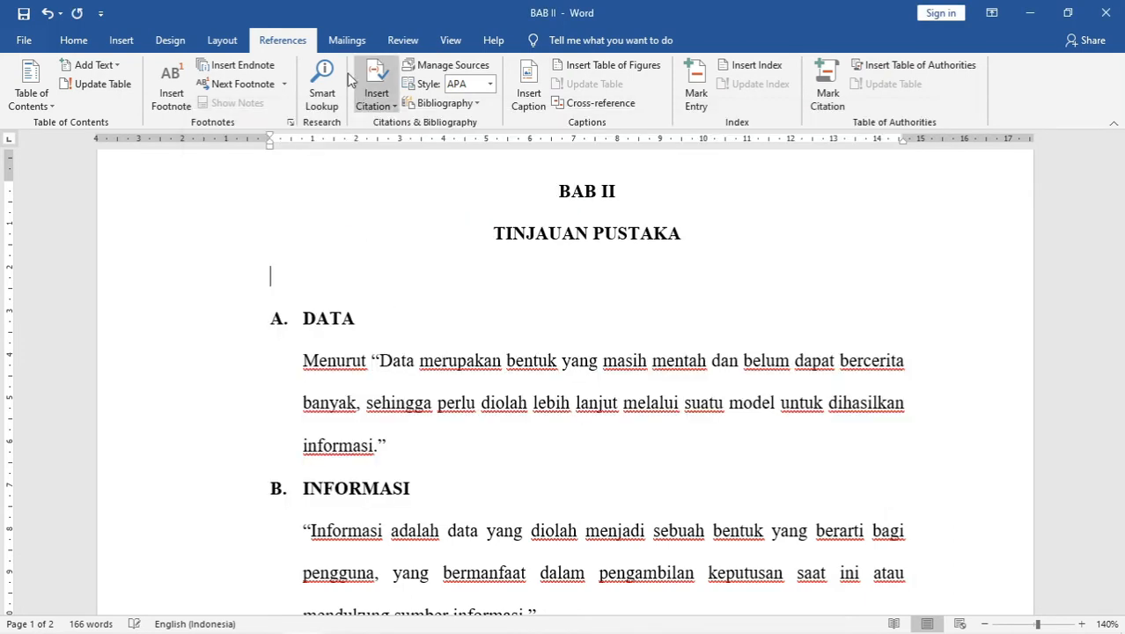
click(392, 110)
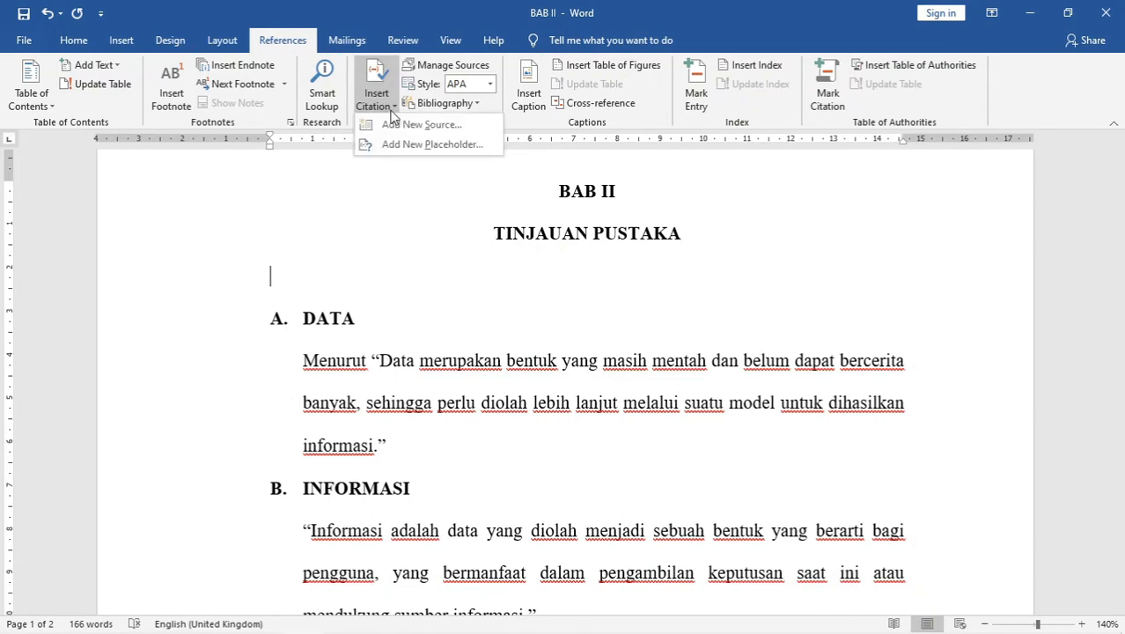
- Start a new citation source between "Menurut" and the opening quotation mark of the DATA paragraph, keeping the reference list on page 2 readable
click(373, 363)
click(373, 363)
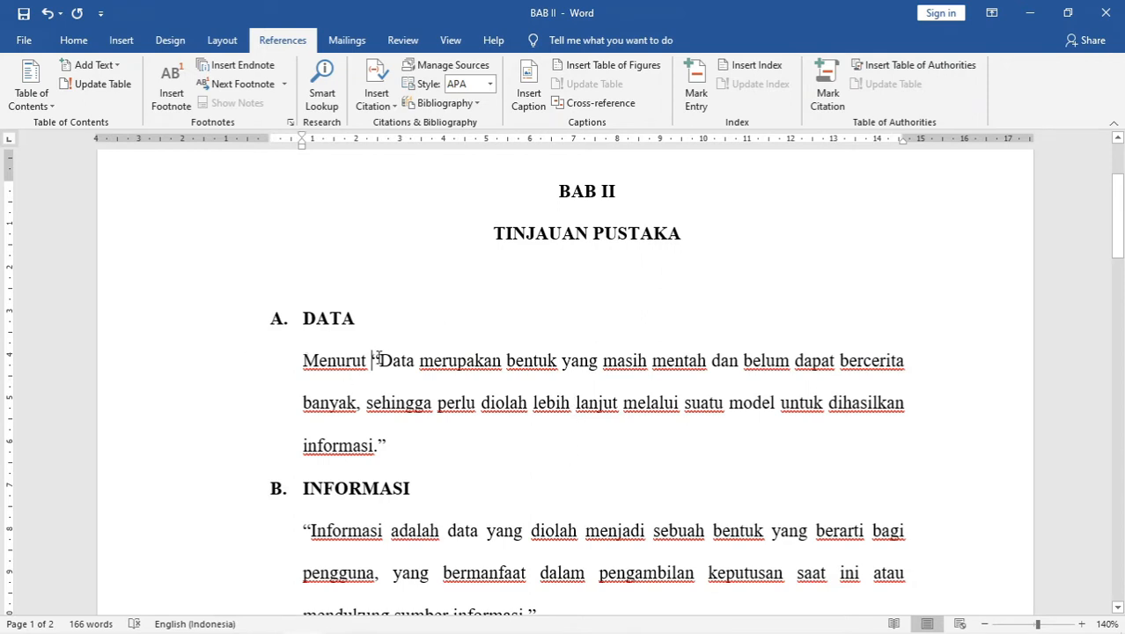
drag(373, 360, 391, 443)
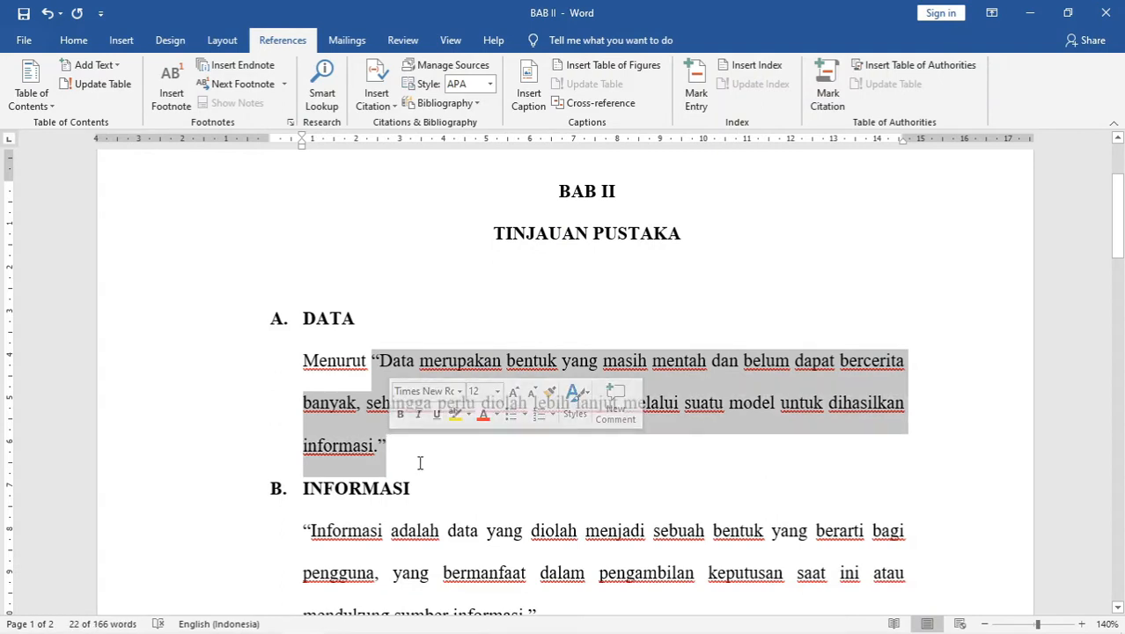
click(415, 463)
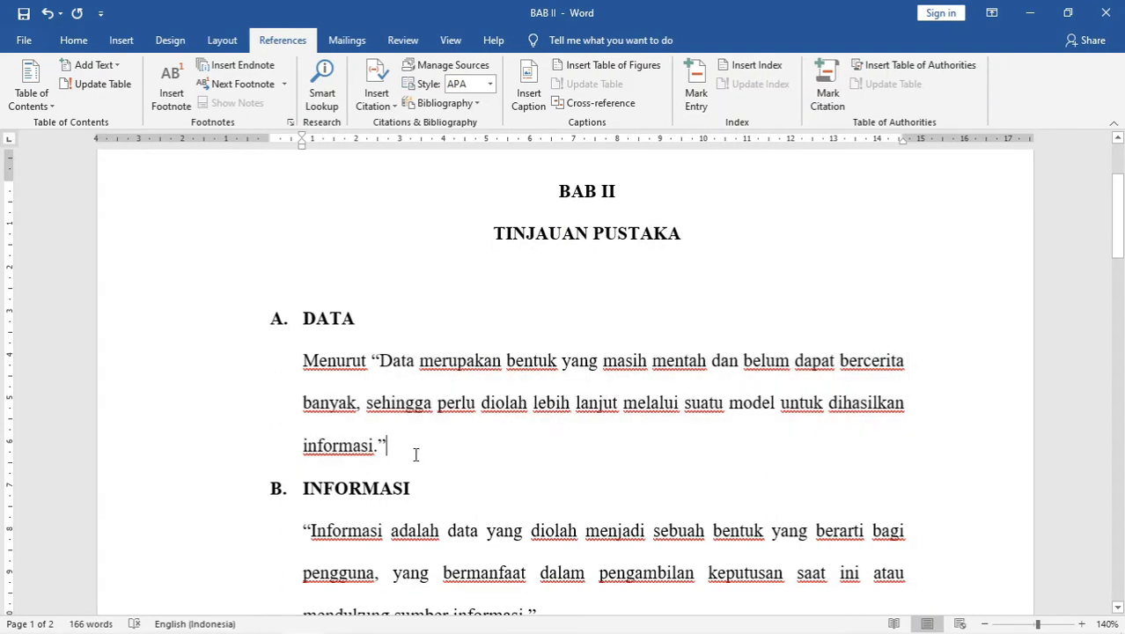
click(370, 361)
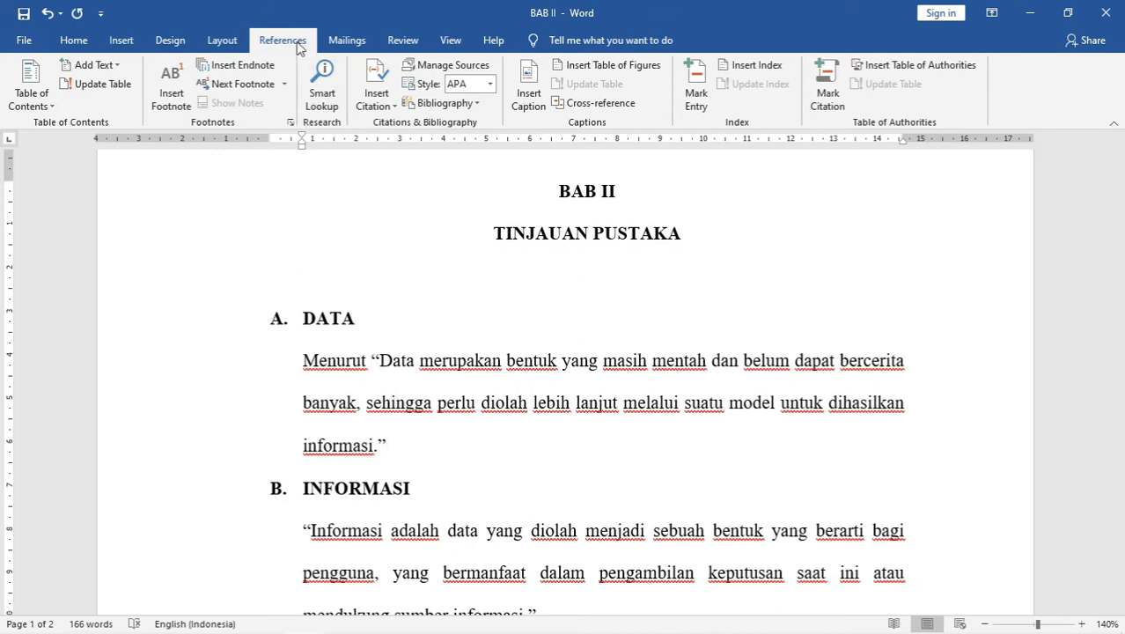
click(373, 107)
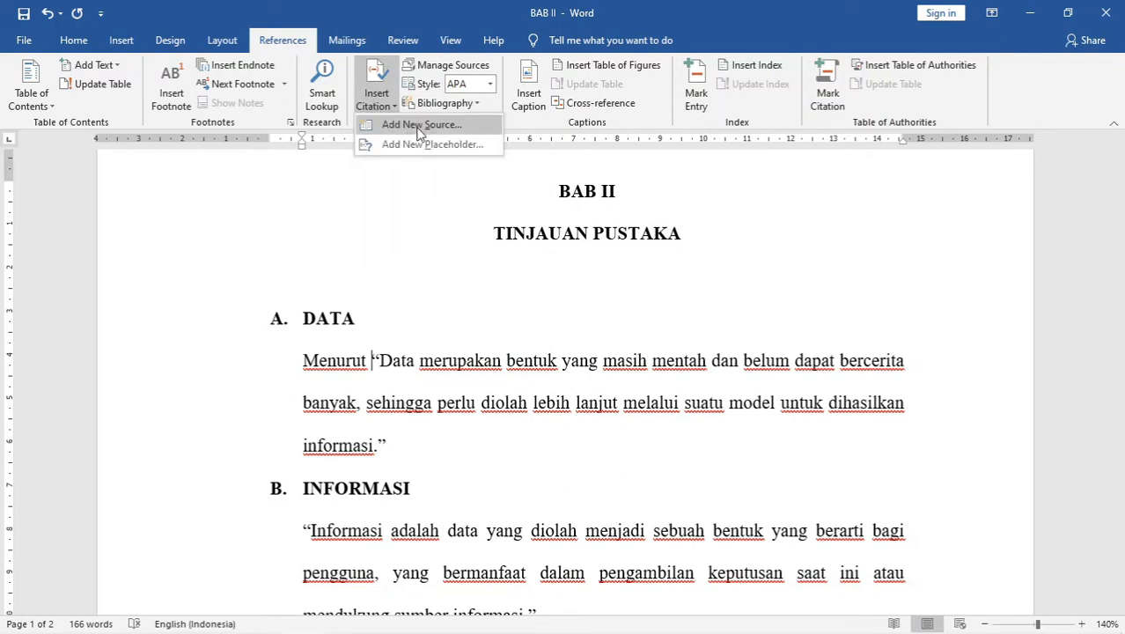
scroll(484, 223, down, 15)
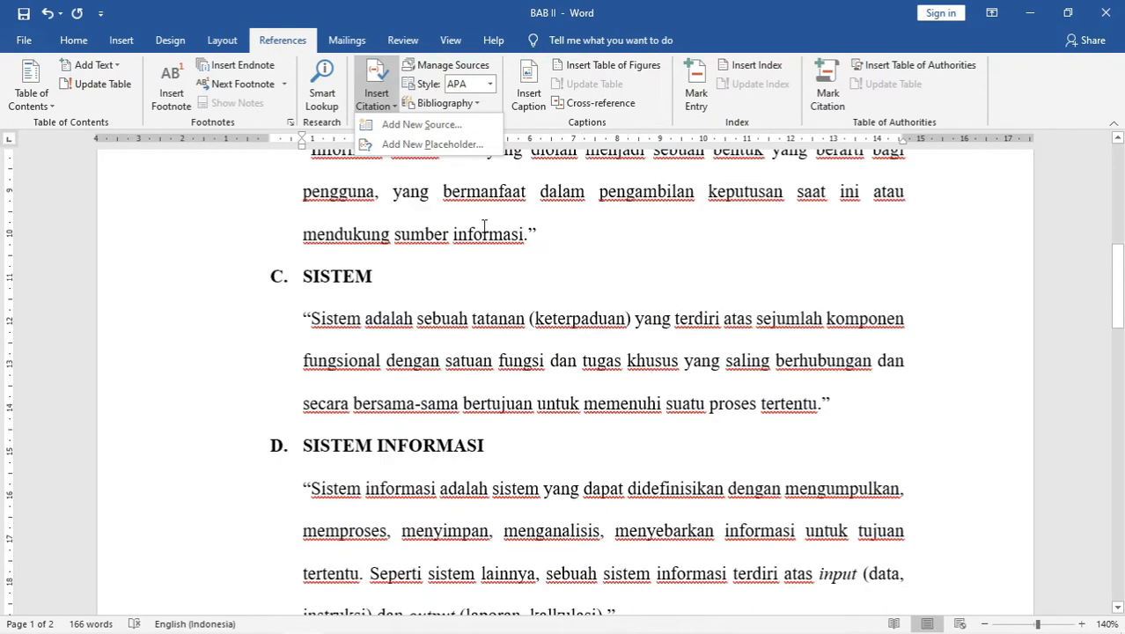
scroll(484, 226, down, 5)
scroll(484, 227, up, 1)
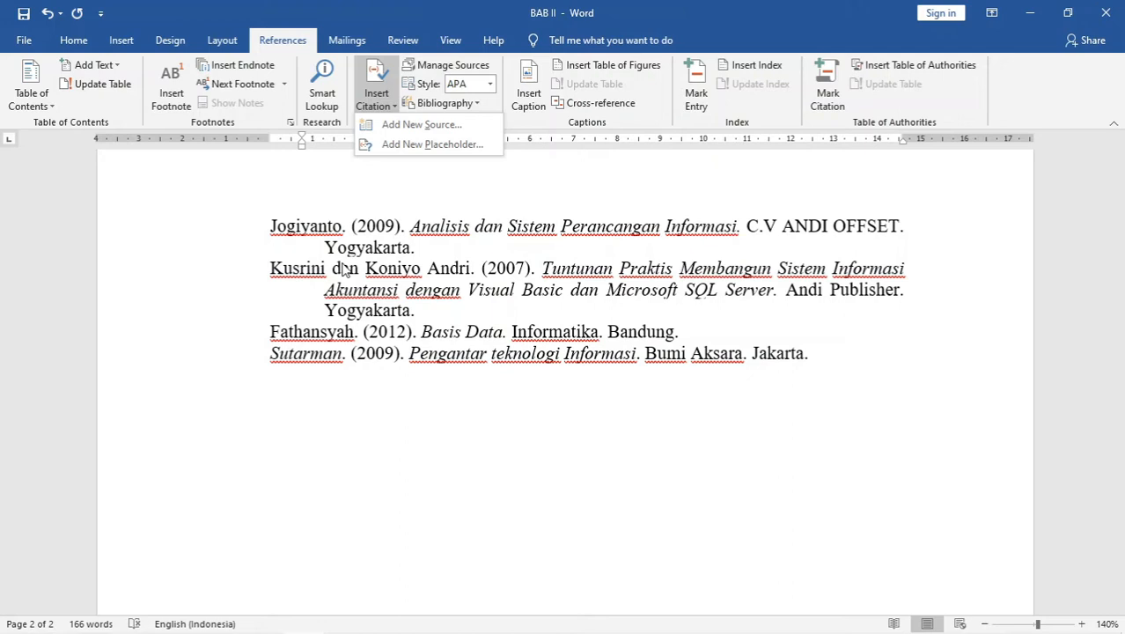
click(397, 132)
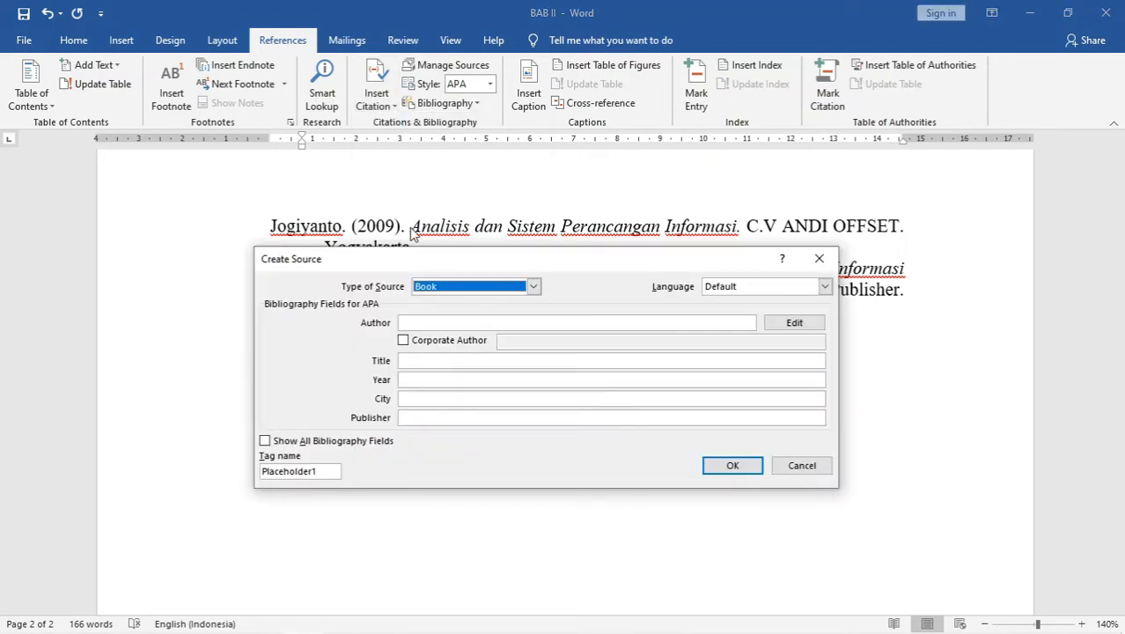
drag(413, 259, 383, 380)
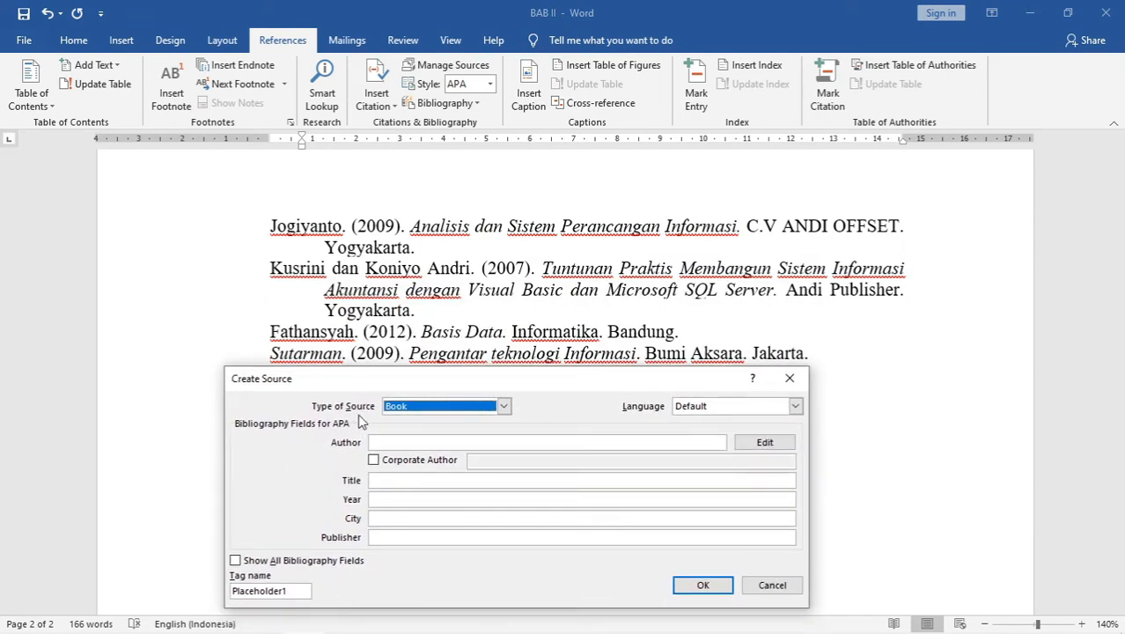
- Set the source type to Book and enter the author's name from the first entry in the reference list
click(504, 408)
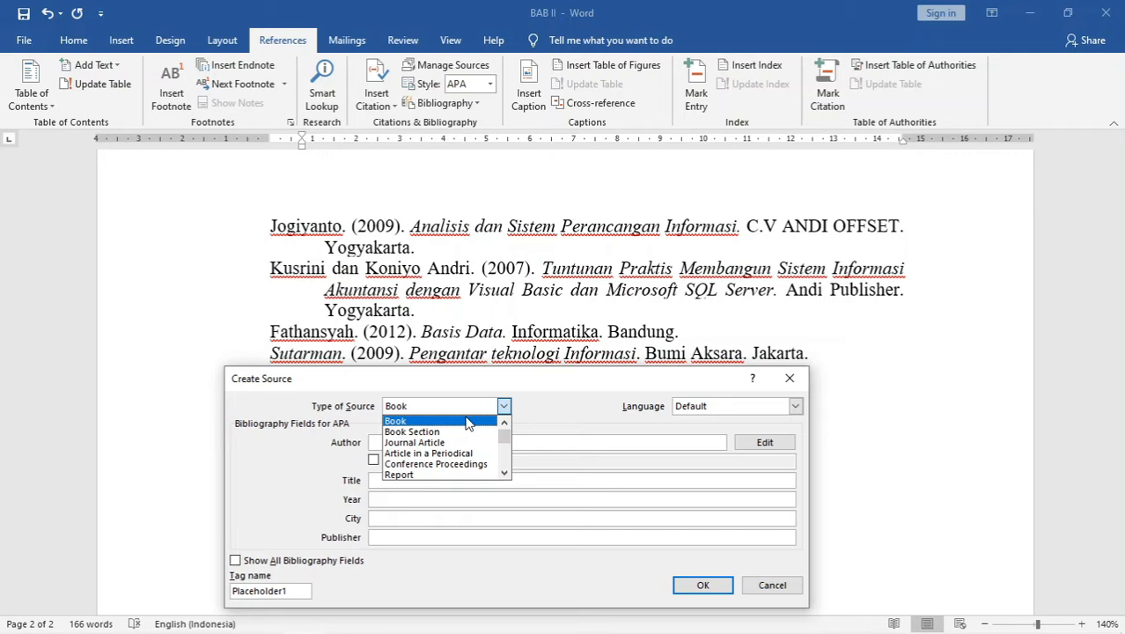
click(421, 424)
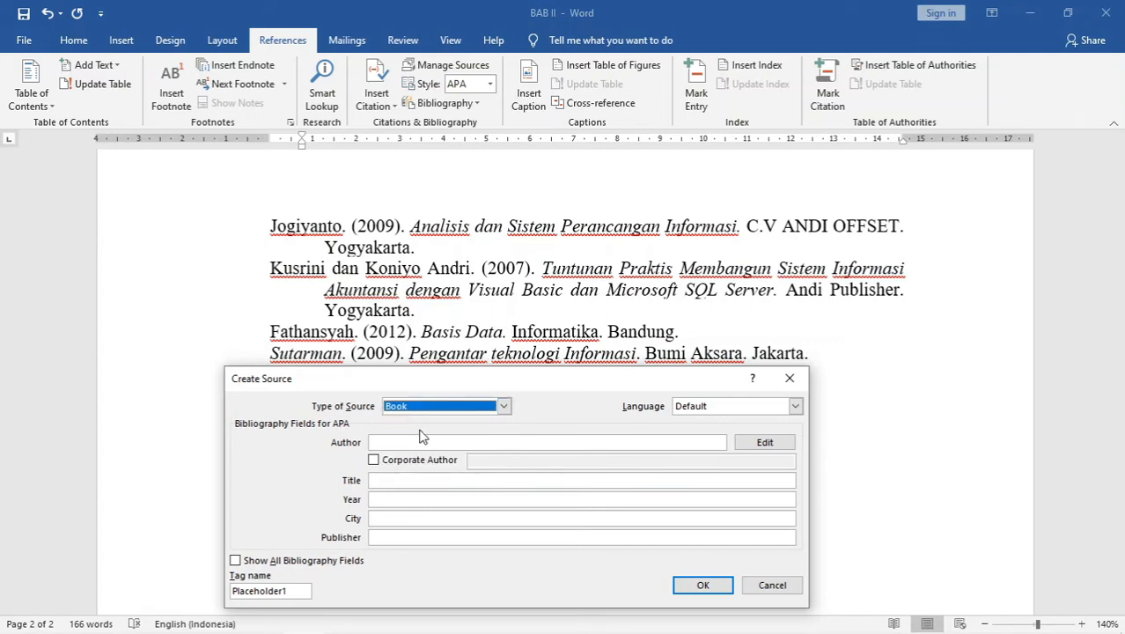
click(415, 446)
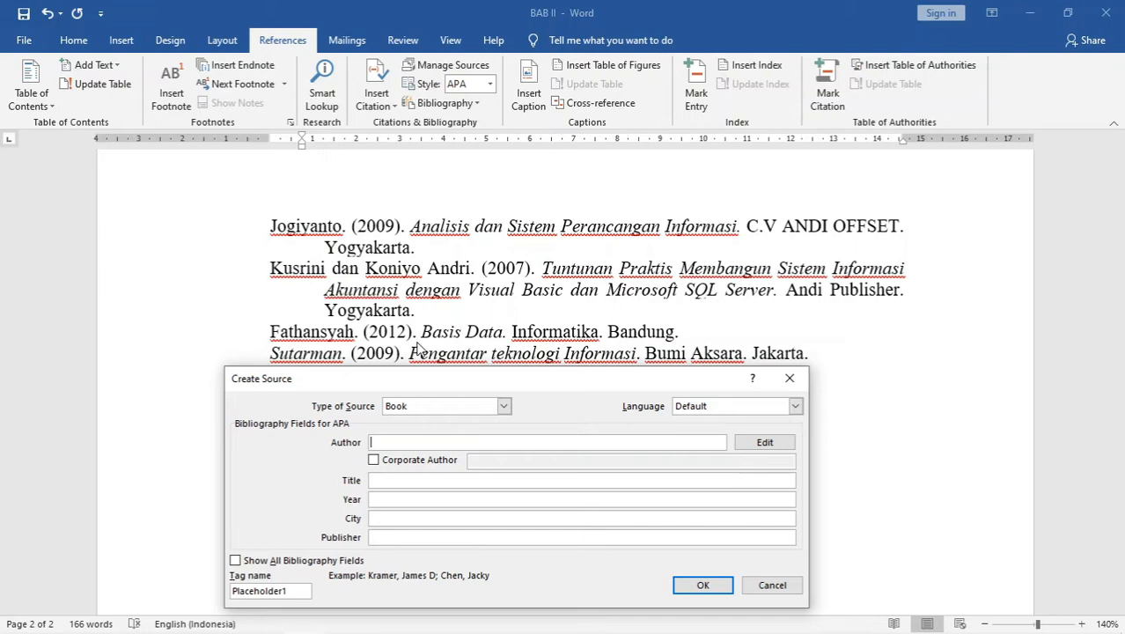
click(391, 442)
text(Jogiyanto)
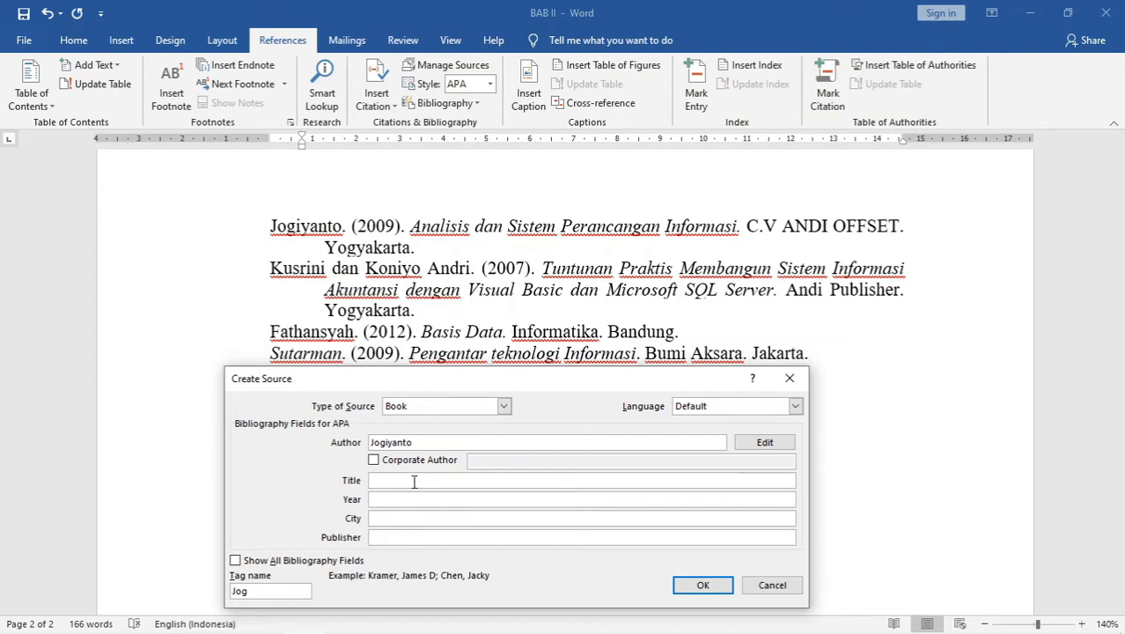
- Enter "Analisis dan Sistem Perancangan Informasi" as the title of the new book source
click(414, 481)
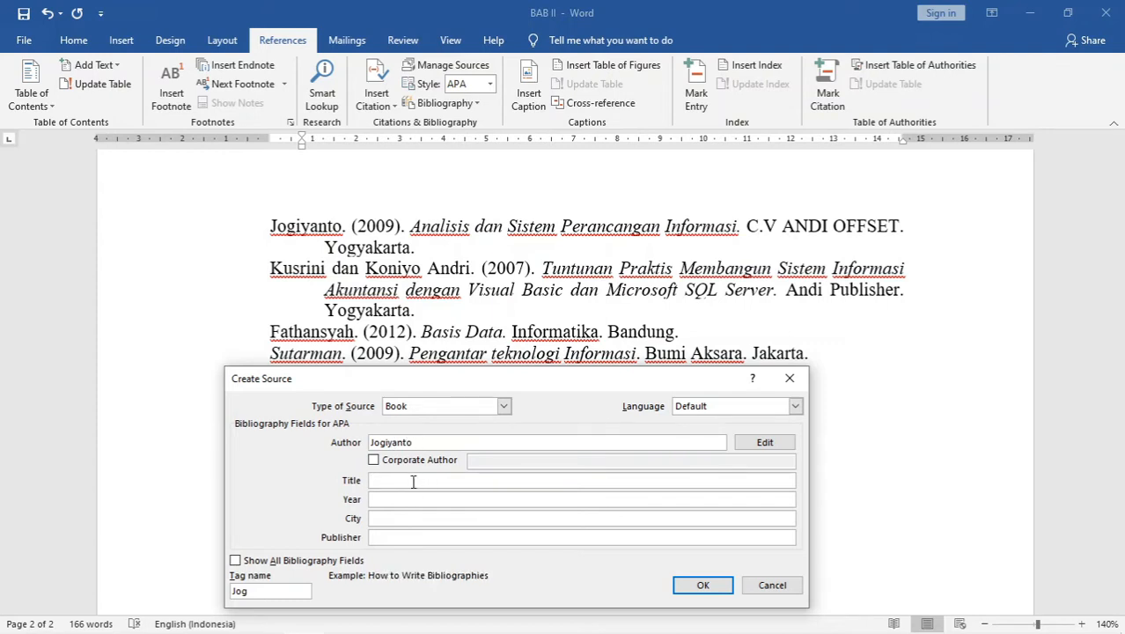
text(Analisis dan Sistem)
key(BackSpace)
key(BackSpace)
key(BackSpace)
text(cangan Informasi)
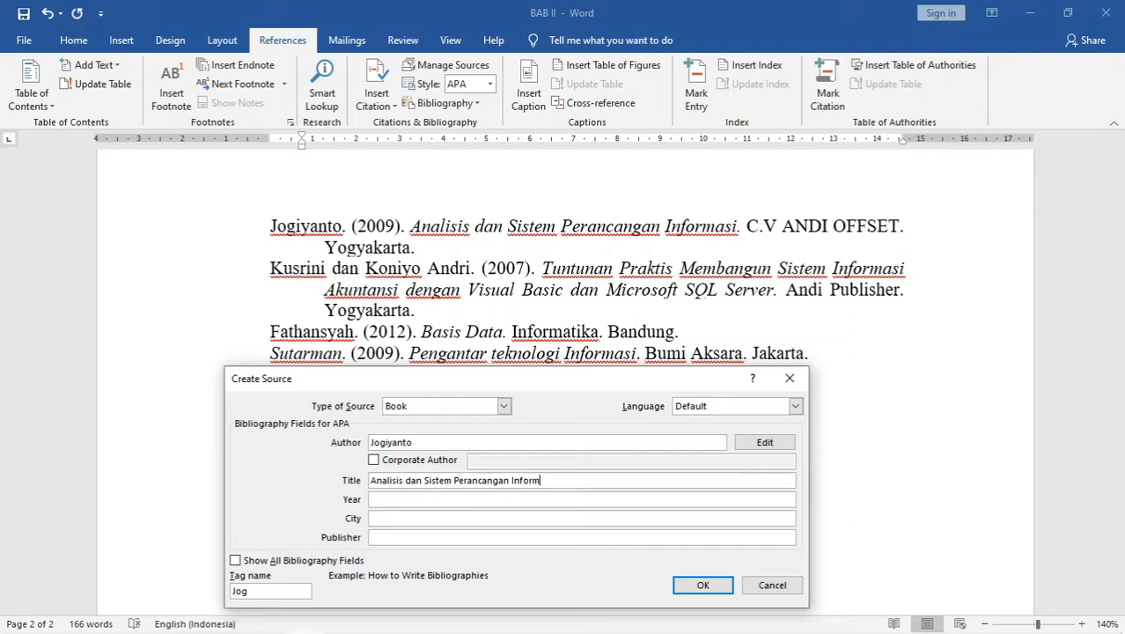
- Complete the source with year 2009, city Yogyakarta and publisher "CV. Andi Offset", and insert it as a citation
click(411, 500)
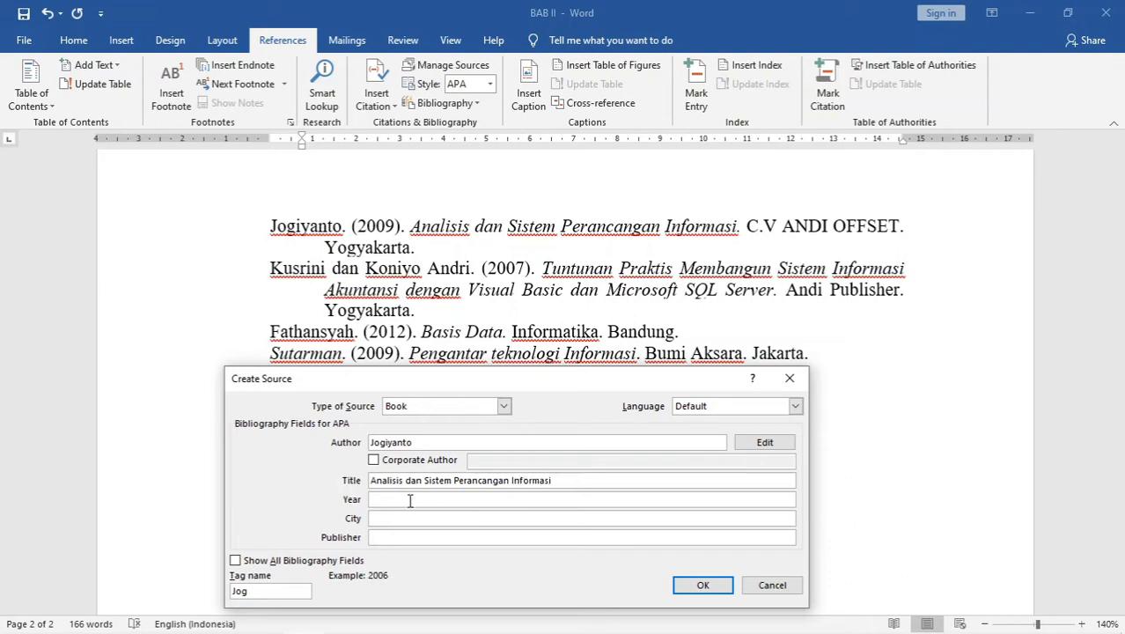
text(2009)
click(384, 518)
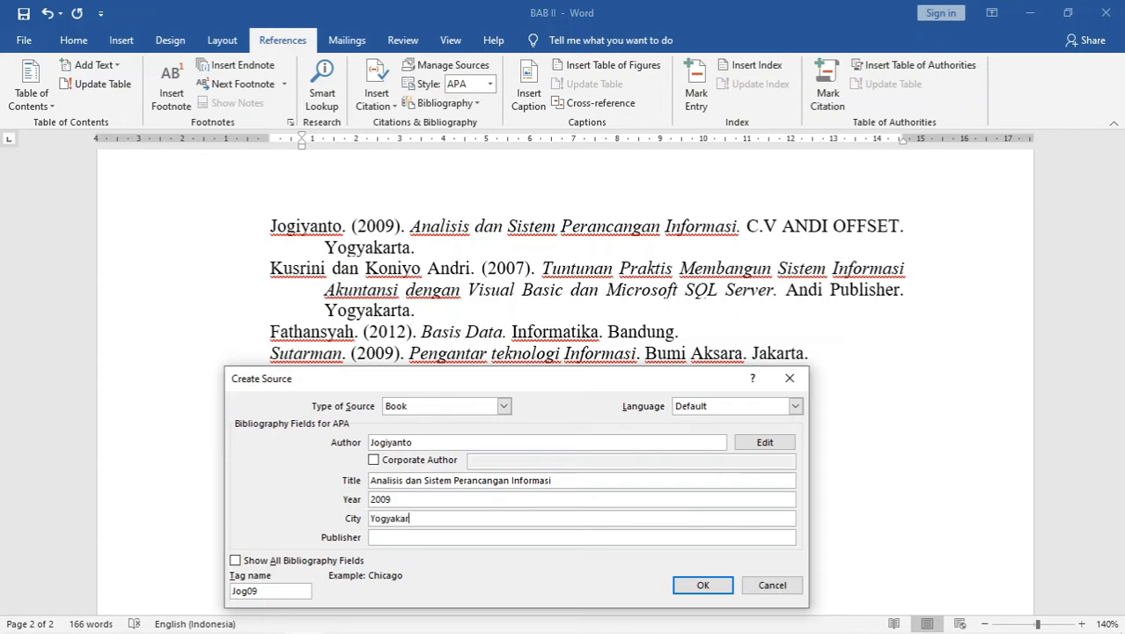
click(404, 536)
text(CV. Andi Offset)
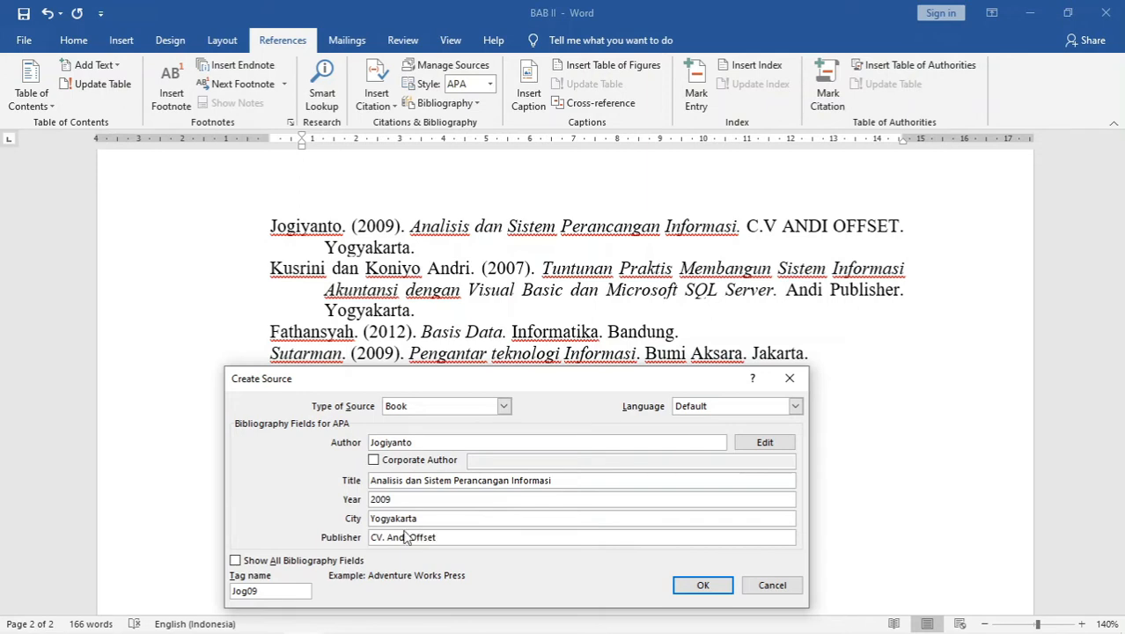
click(702, 585)
- Write the cited author's name after "Menurut" in the DATA paragraph, in front of the inserted citation
scroll(702, 586, up, 8)
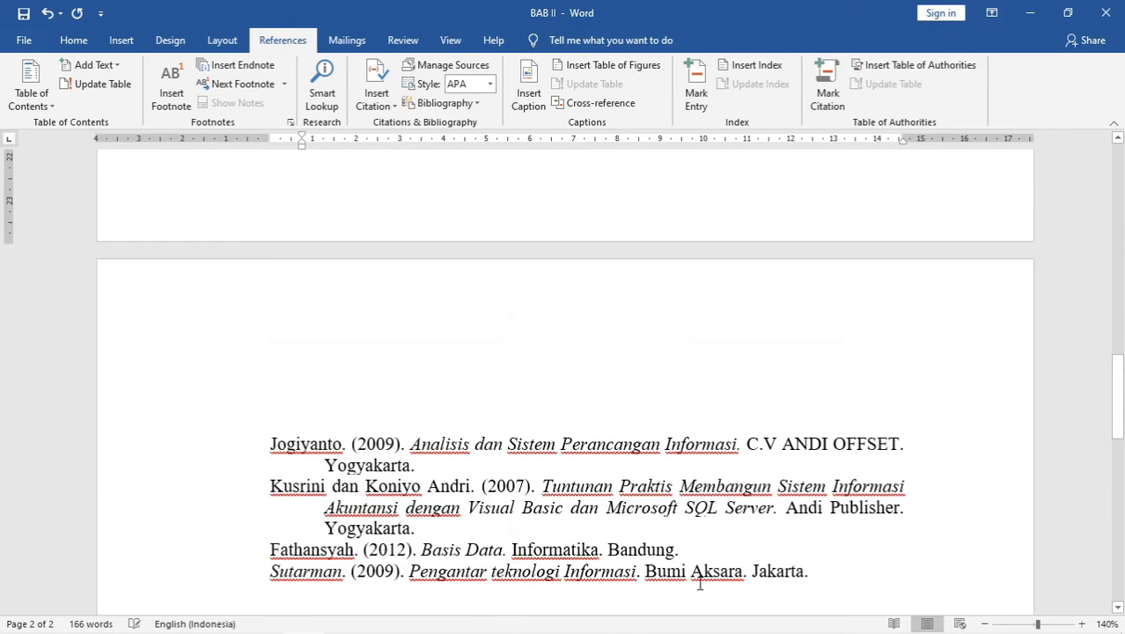
scroll(487, 440, up, 7)
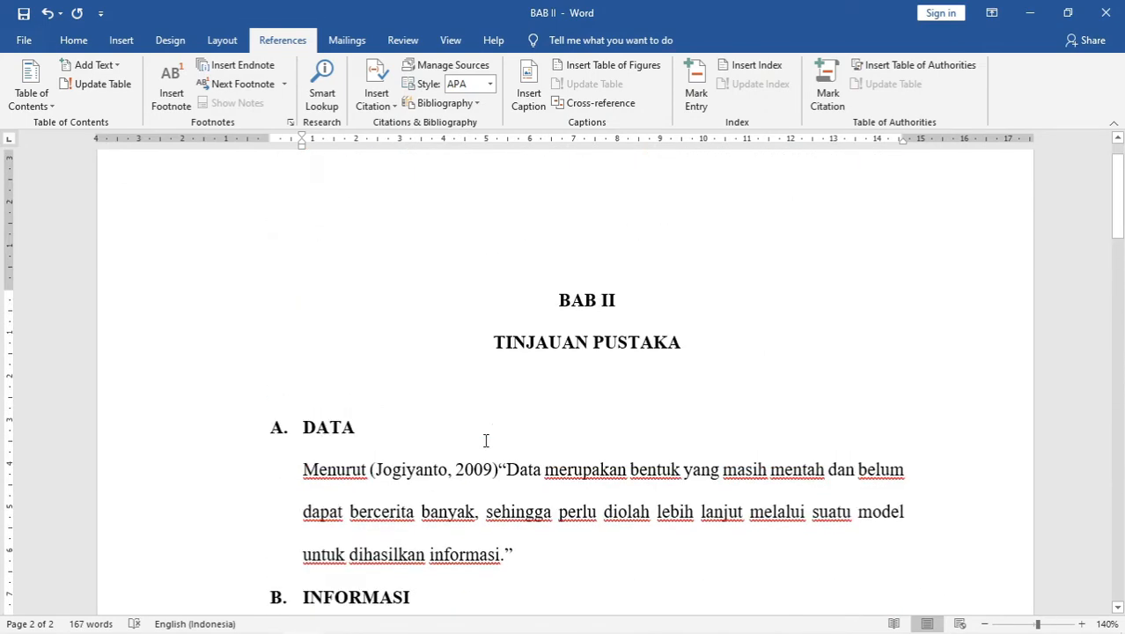
drag(301, 469, 451, 457)
click(413, 517)
click(400, 475)
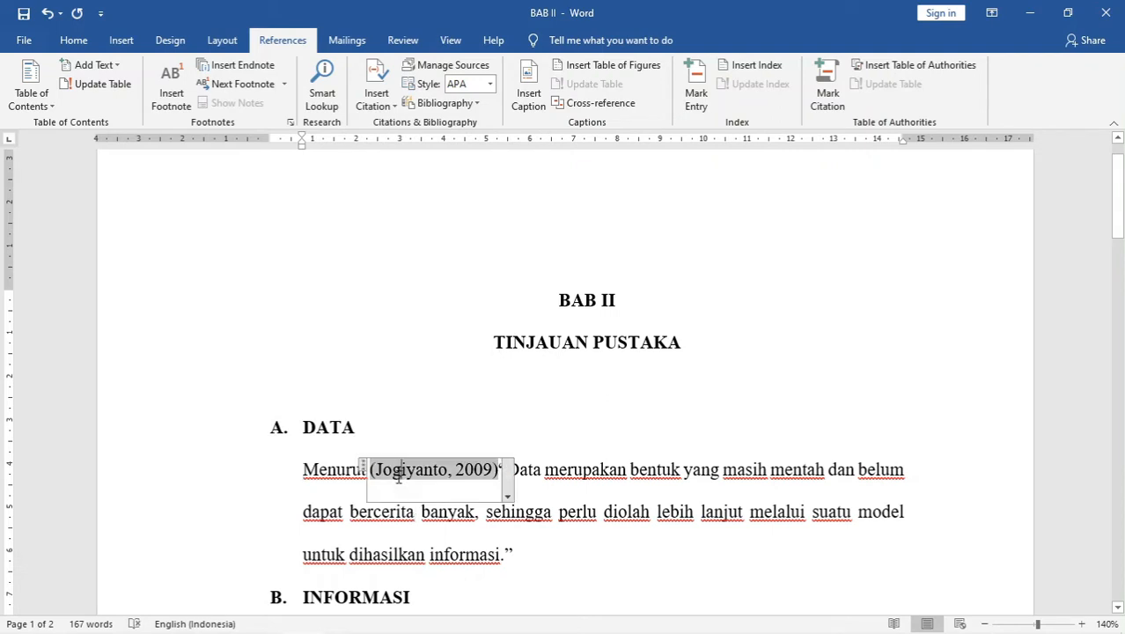
scroll(398, 477, down, 1)
scroll(398, 477, down, 1)
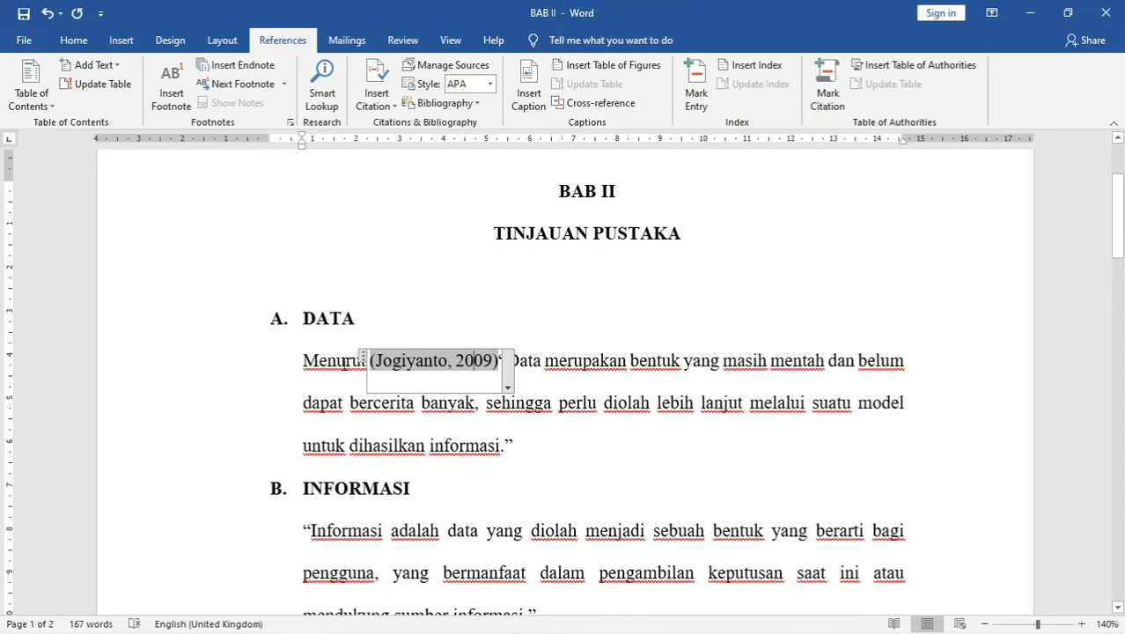
click(345, 361)
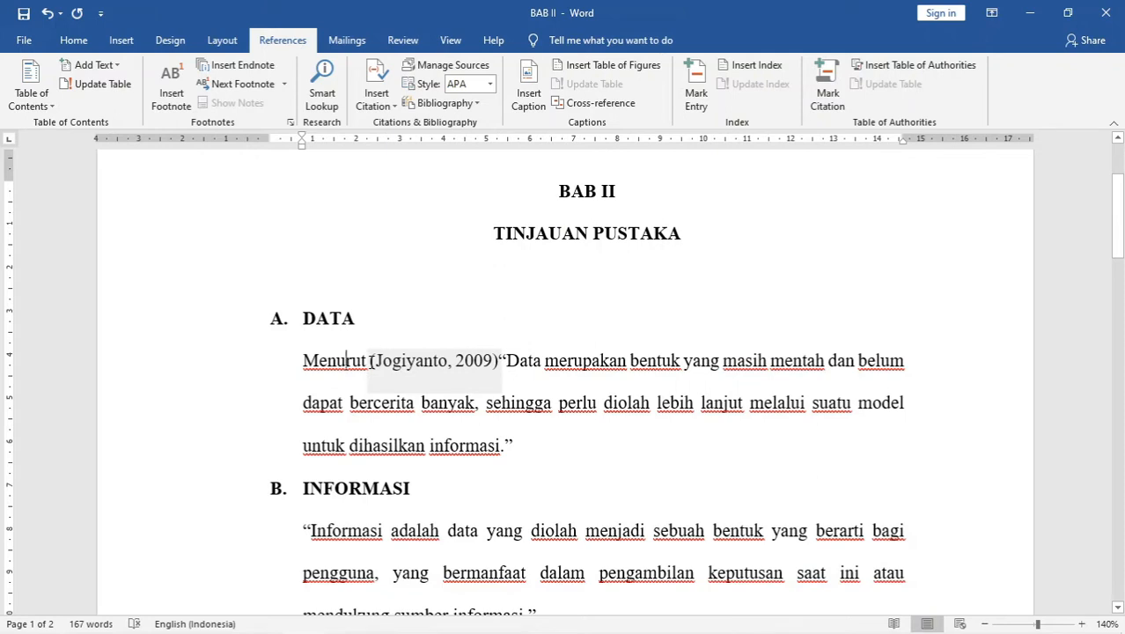
drag(371, 362, 435, 369)
click(352, 361)
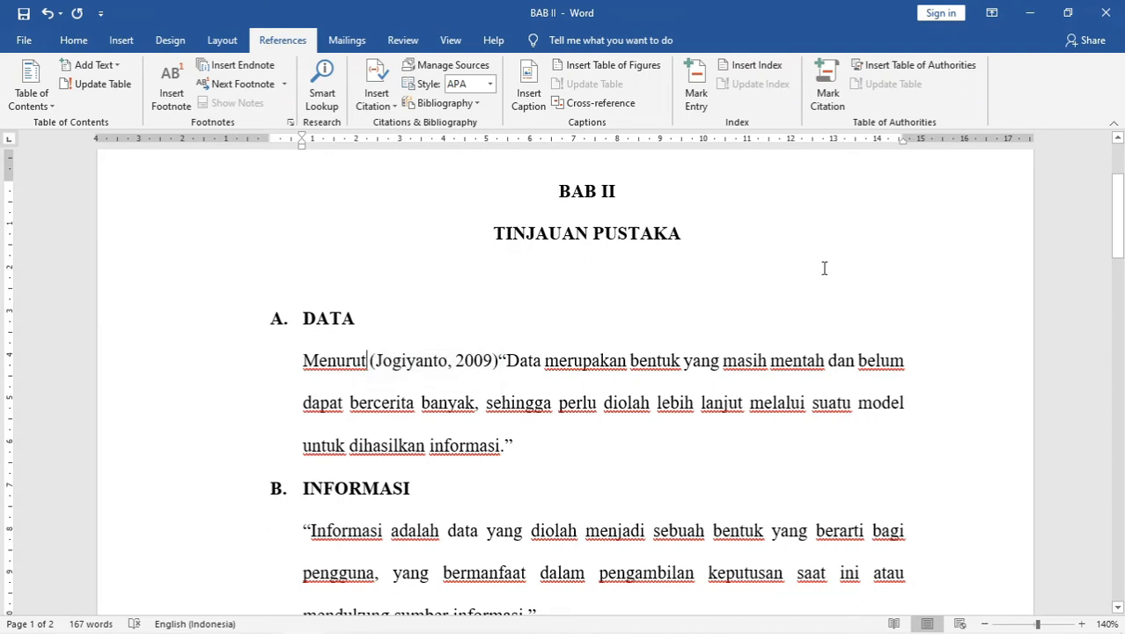
text(Jogiyan)
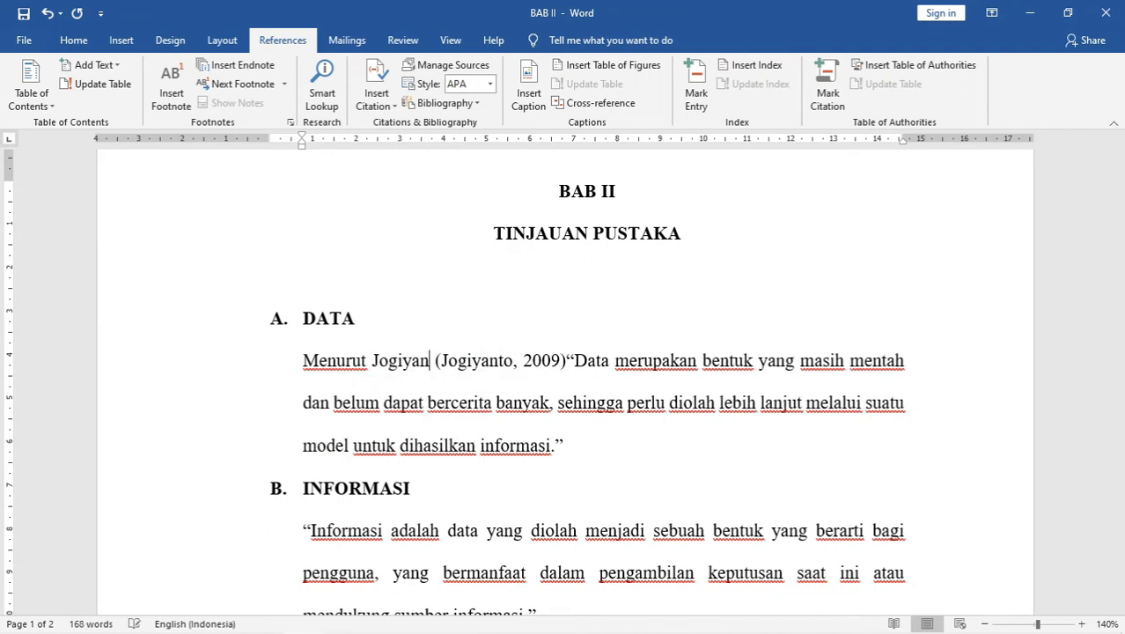
text(to)
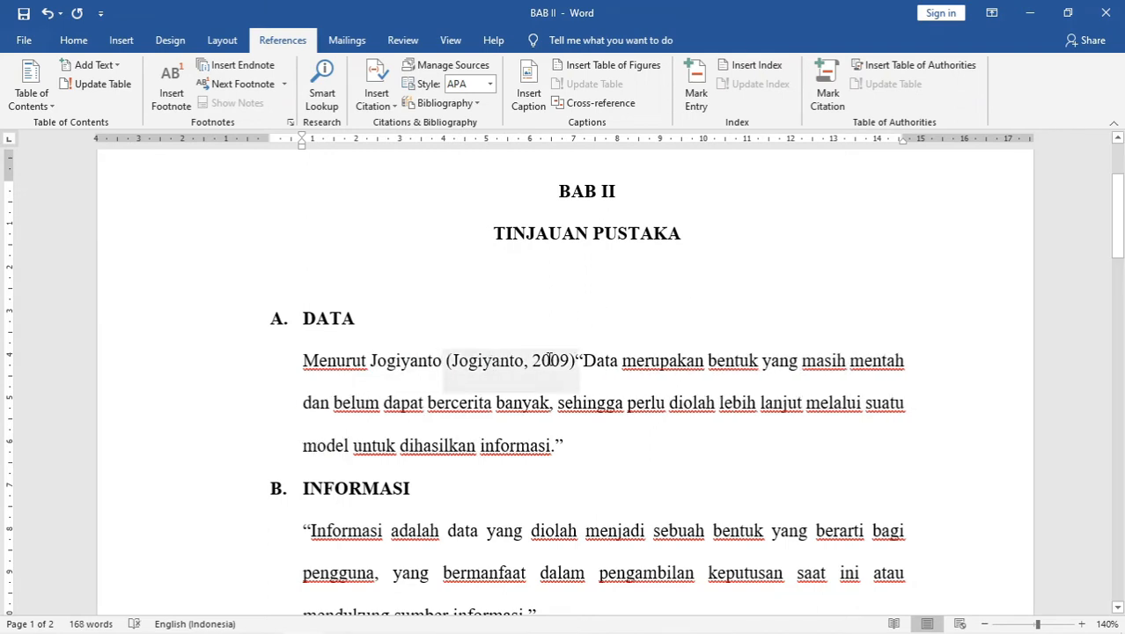
- Edit the DATA paragraph's citation to add page 10 and suppress the author and title
click(549, 359)
click(584, 387)
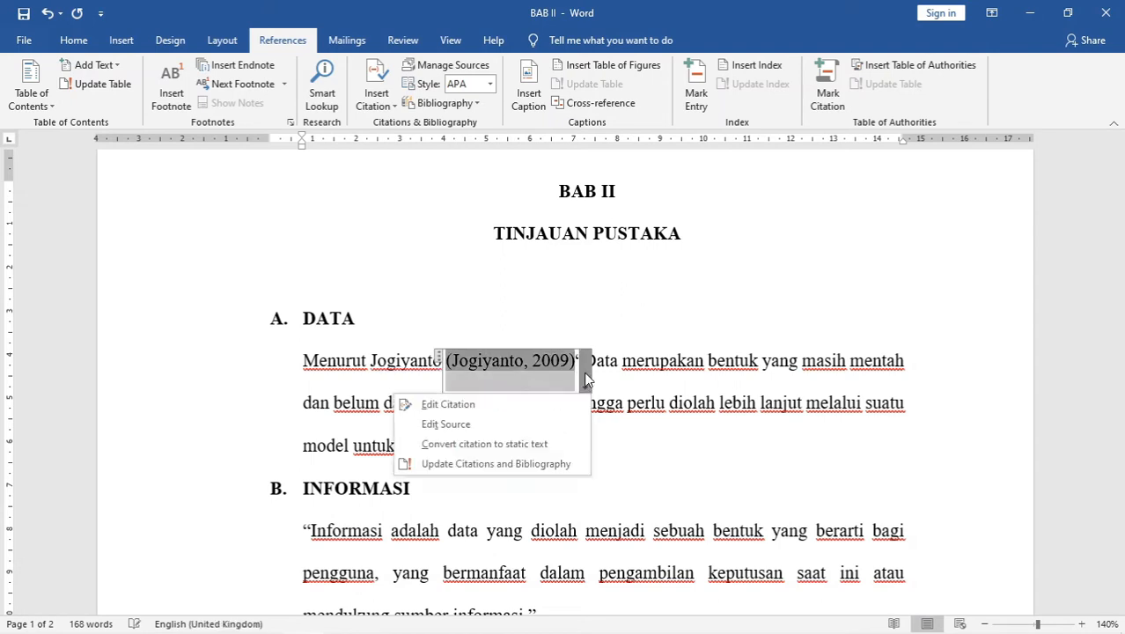
click(482, 406)
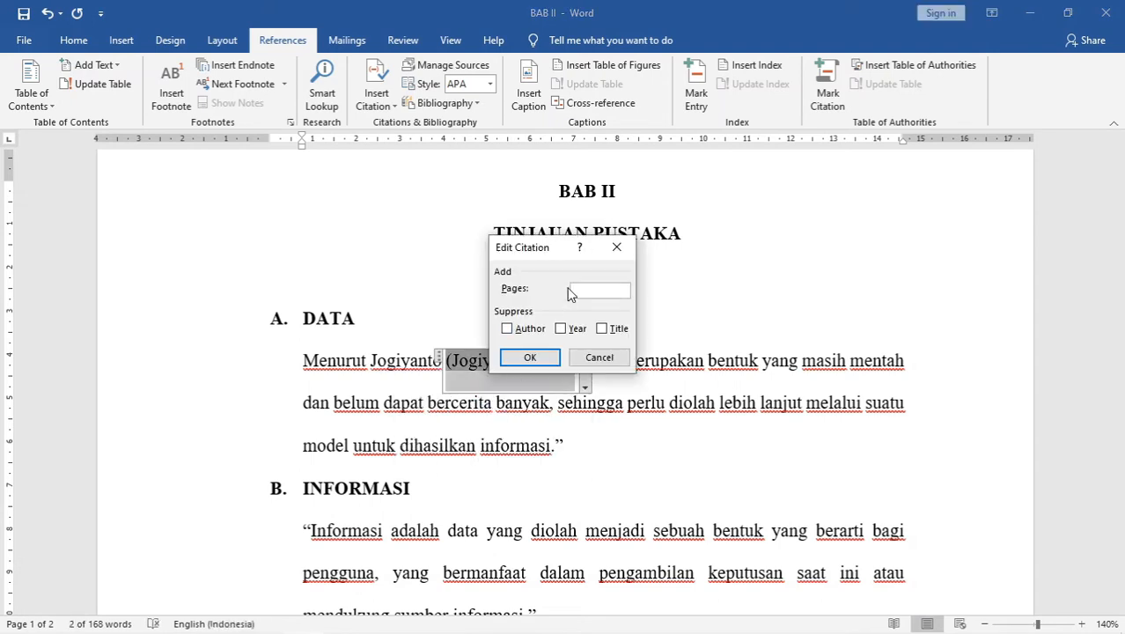
drag(542, 255, 604, 231)
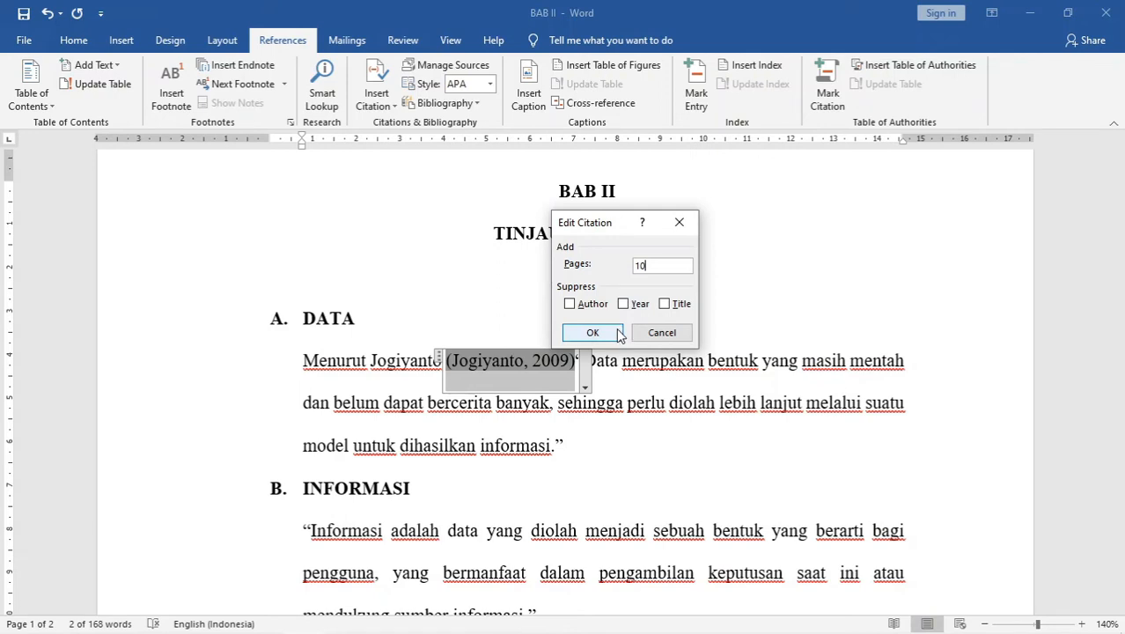
click(570, 304)
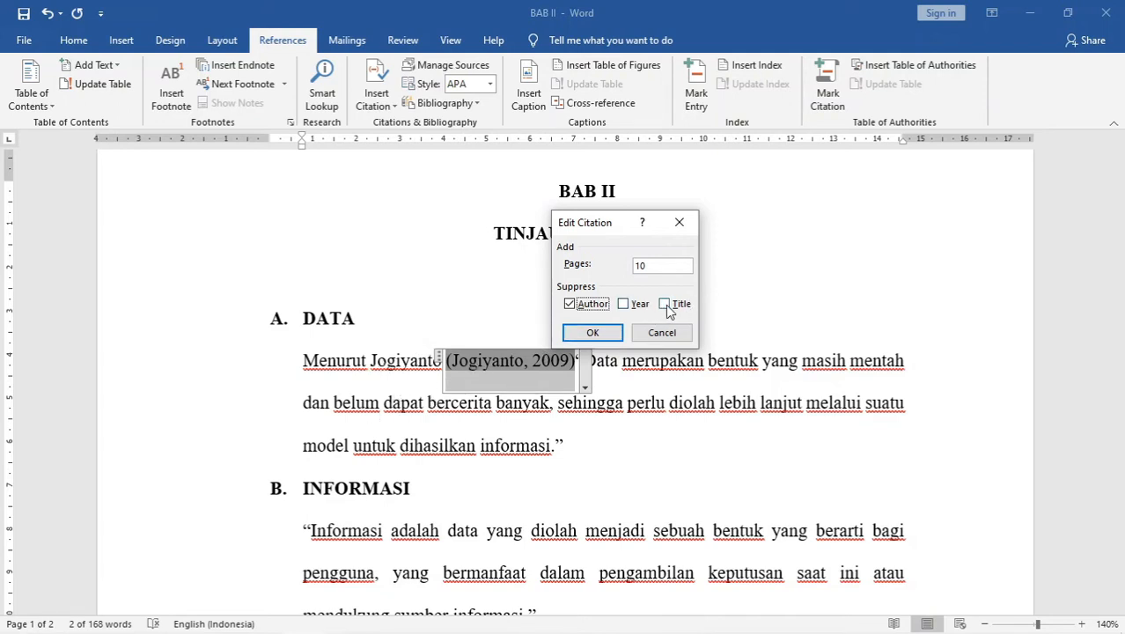
click(667, 307)
click(602, 330)
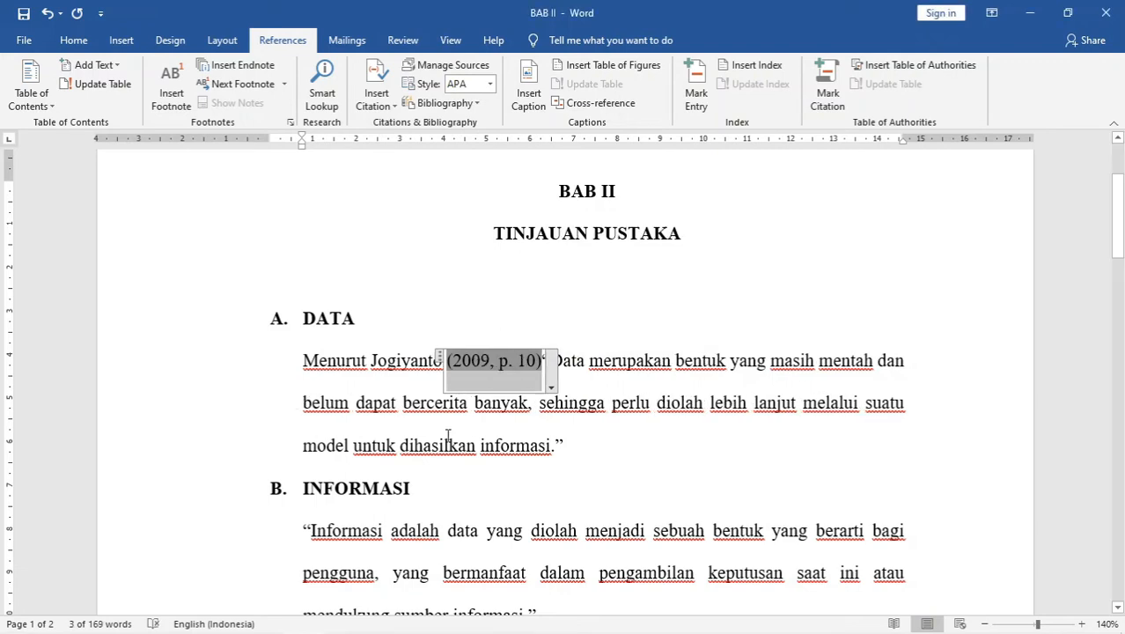
click(448, 436)
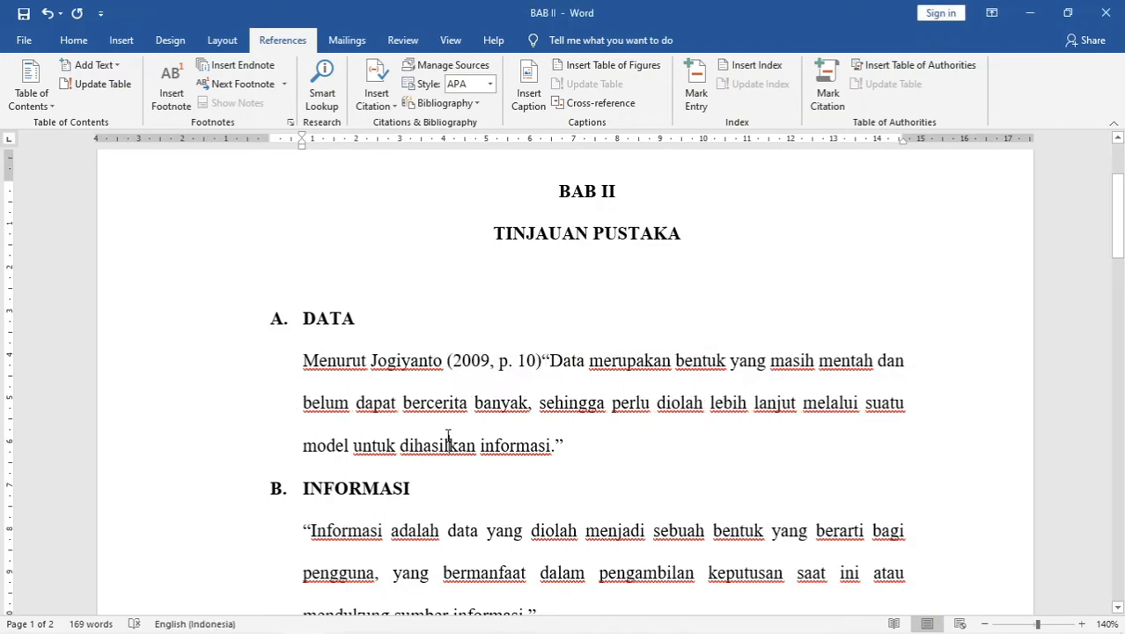
click(473, 366)
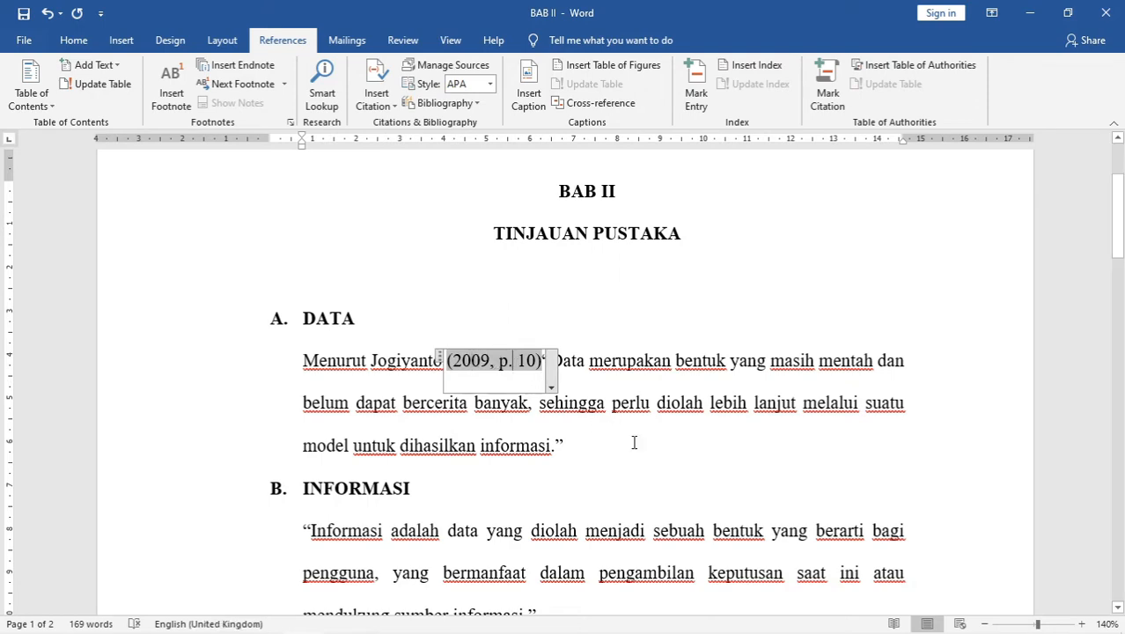
- Examine the INFORMASI quotation and the reference-list entry on page 2 of the 2007 book it comes from
scroll(634, 441, down, 2)
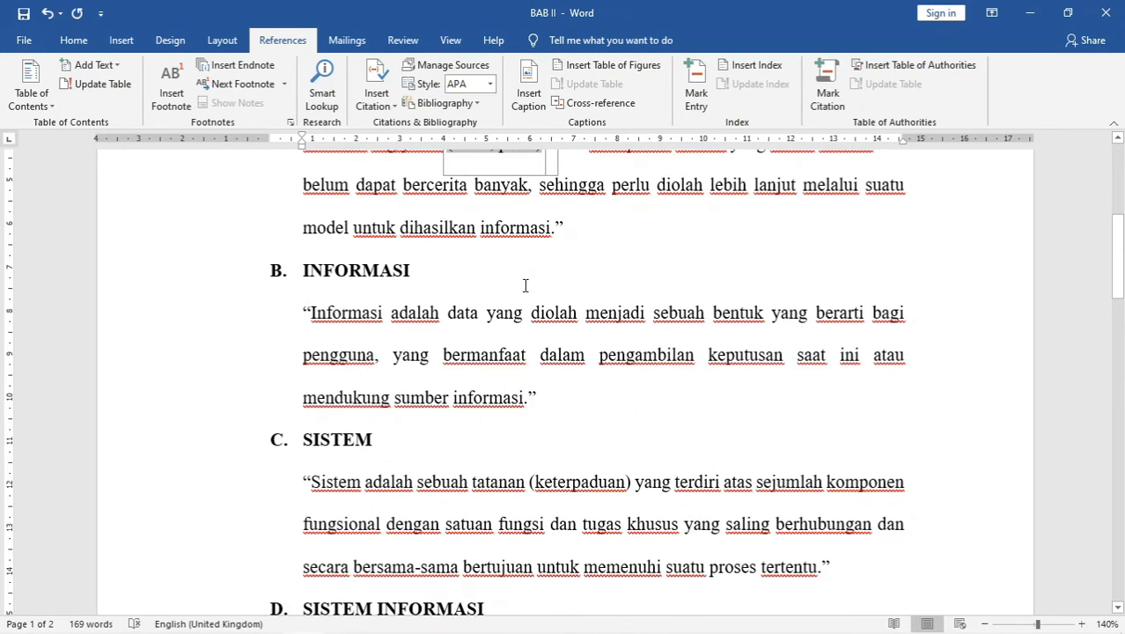
drag(303, 312, 532, 396)
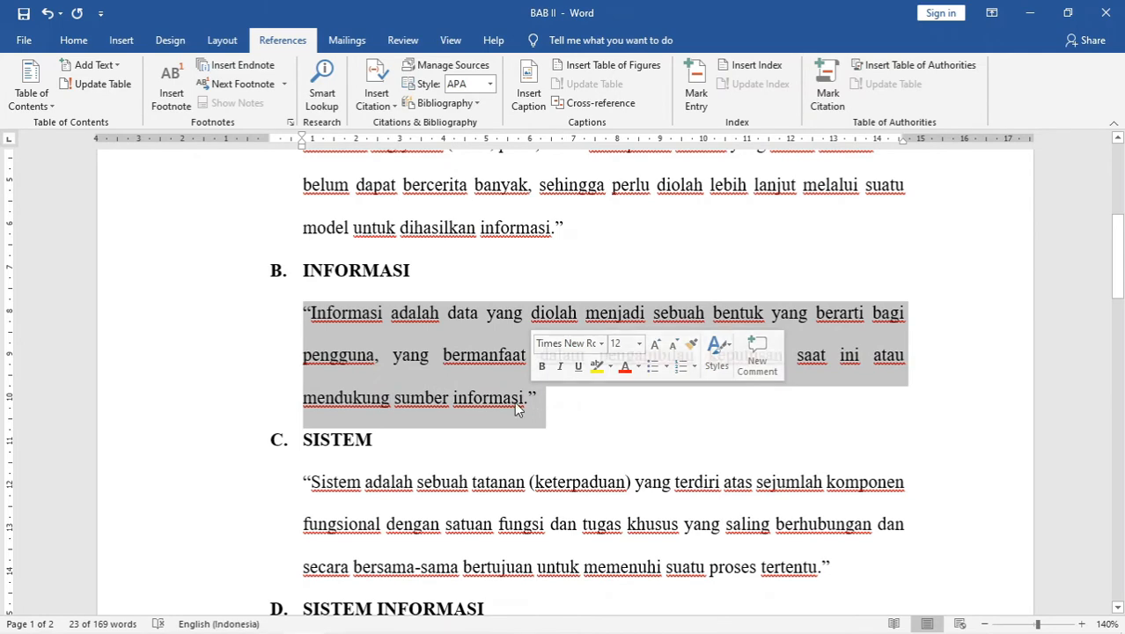
scroll(520, 397, down, 4)
scroll(517, 402, down, 6)
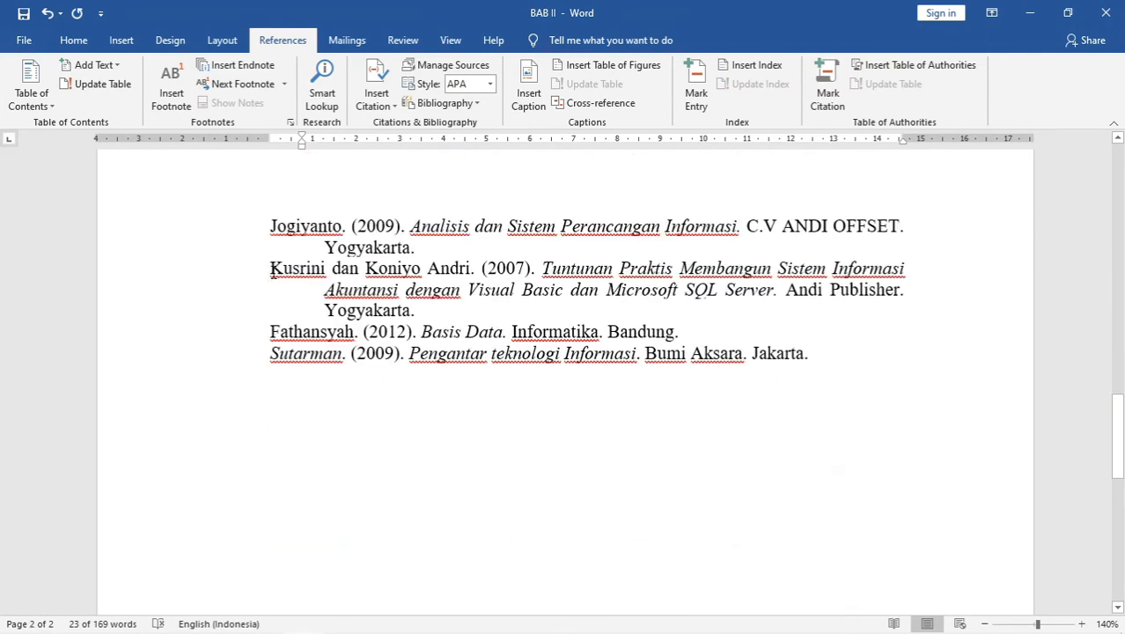
drag(273, 273, 467, 312)
scroll(350, 369, up, 5)
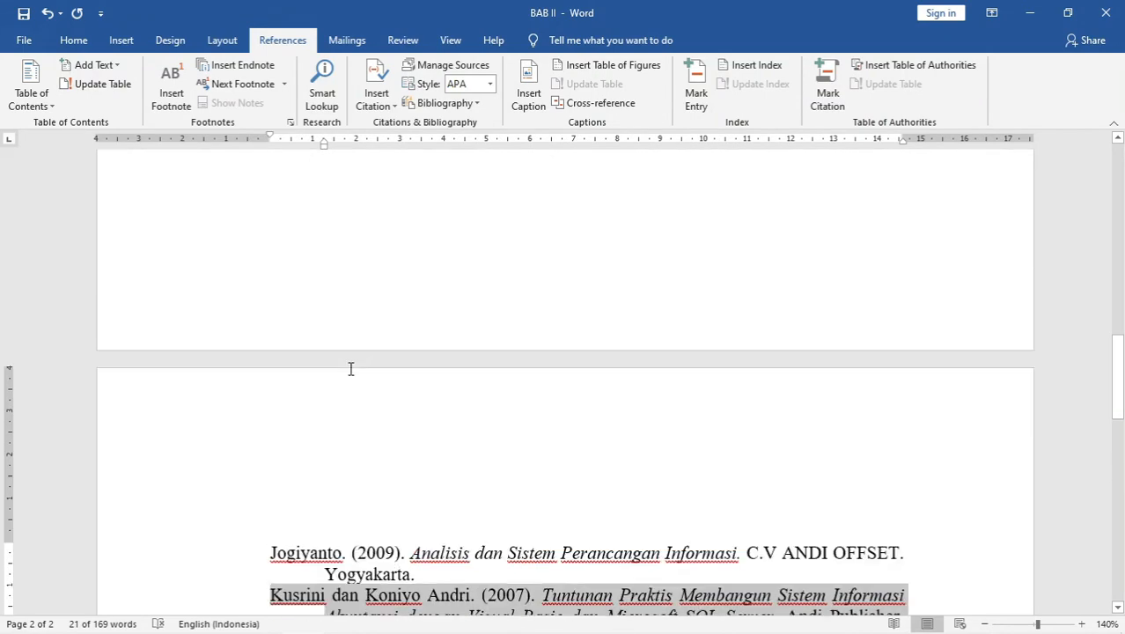
scroll(350, 369, up, 8)
scroll(336, 362, down, 2)
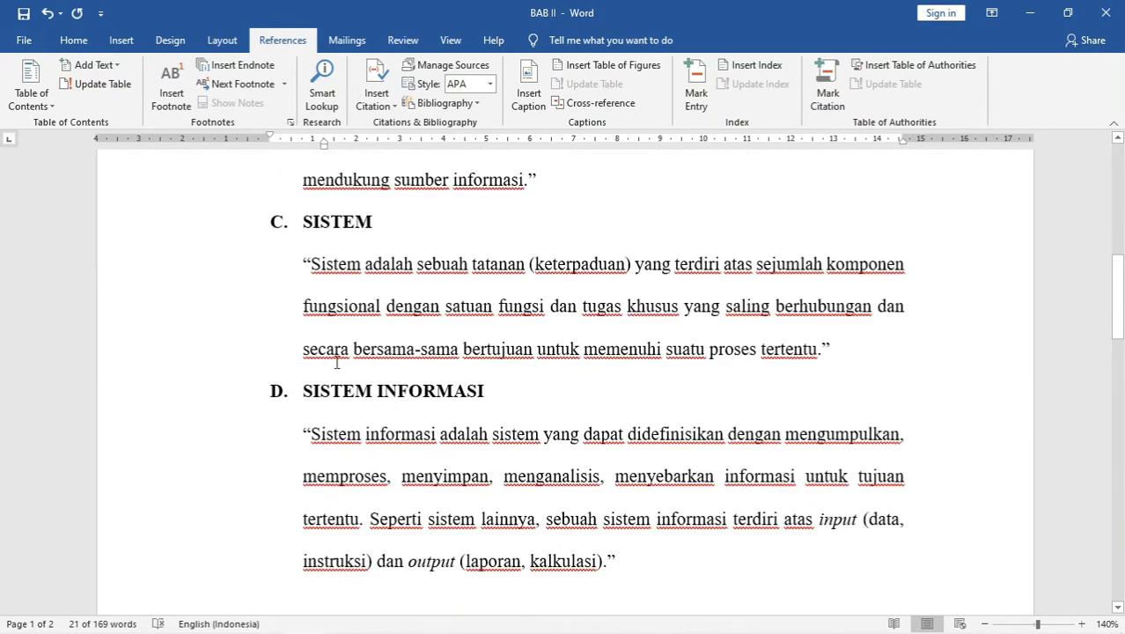
scroll(290, 303, up, 1)
- Write "Menurut" and the two cited authors' names, joined by "dan", in front of the quotation in the INFORMASI paragraph
click(296, 317)
scroll(295, 318, up, 4)
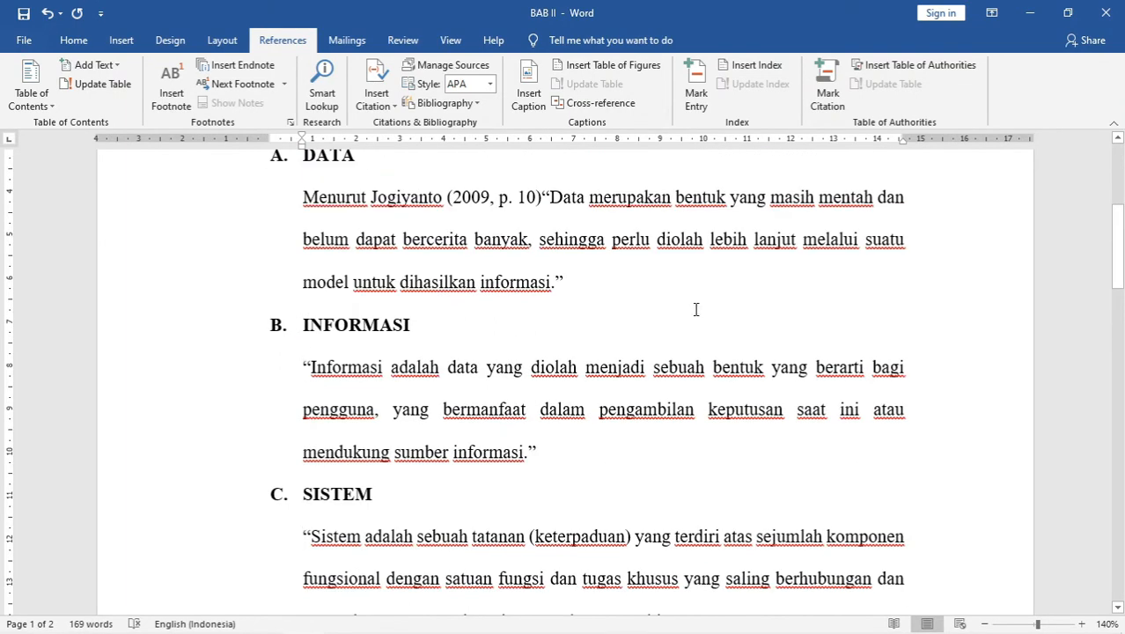
text(Menurut)
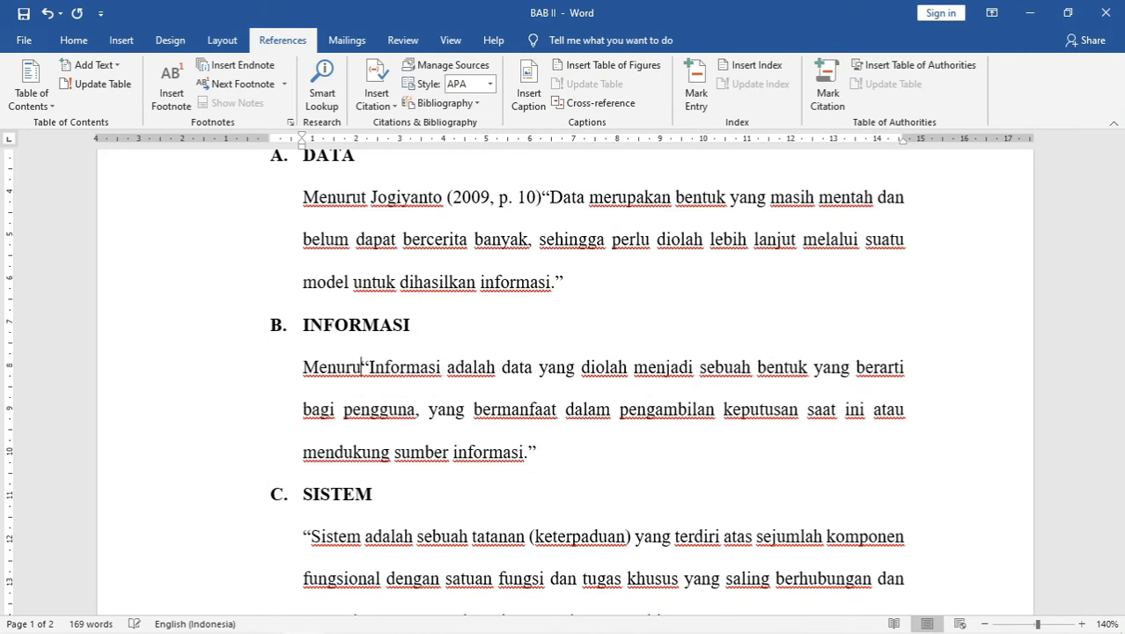
text( Ku)
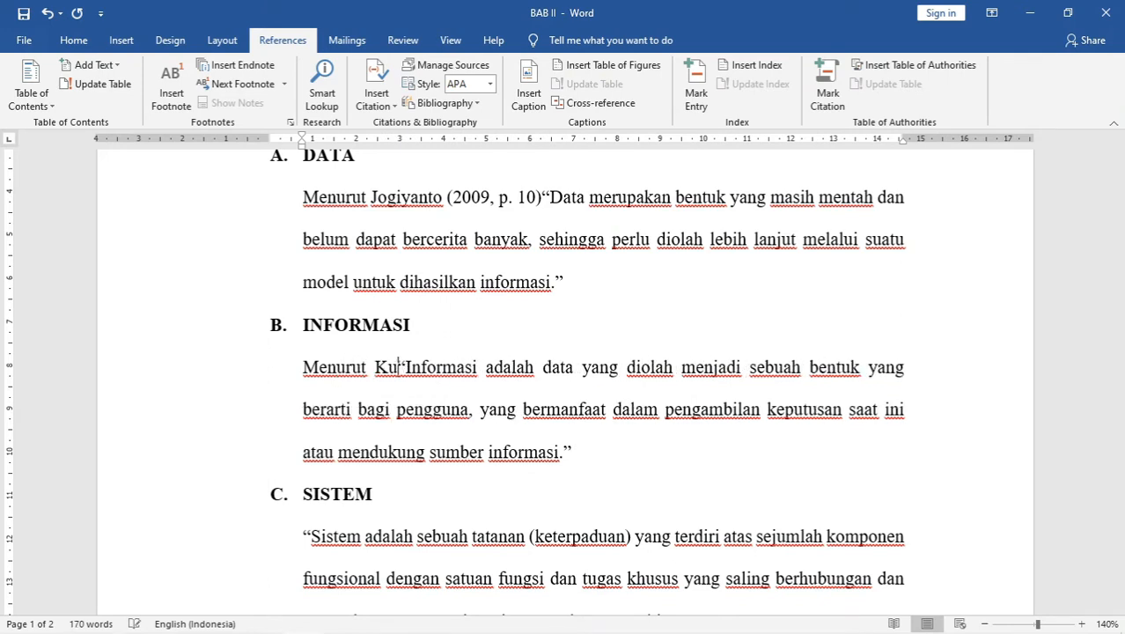
text(srini da)
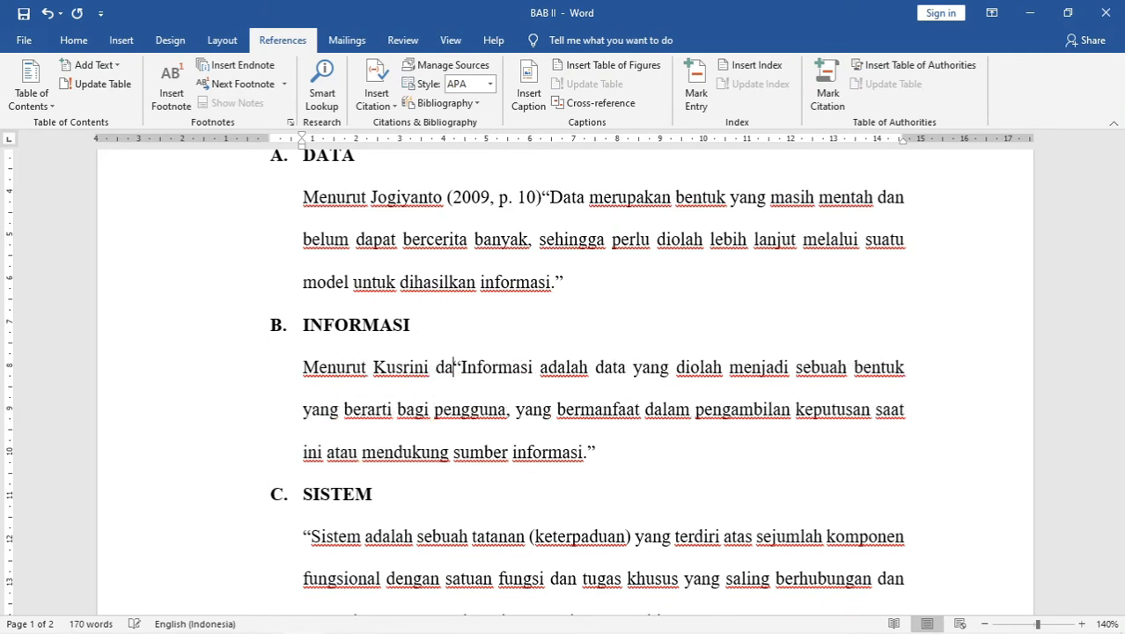
text(n Koniyto)
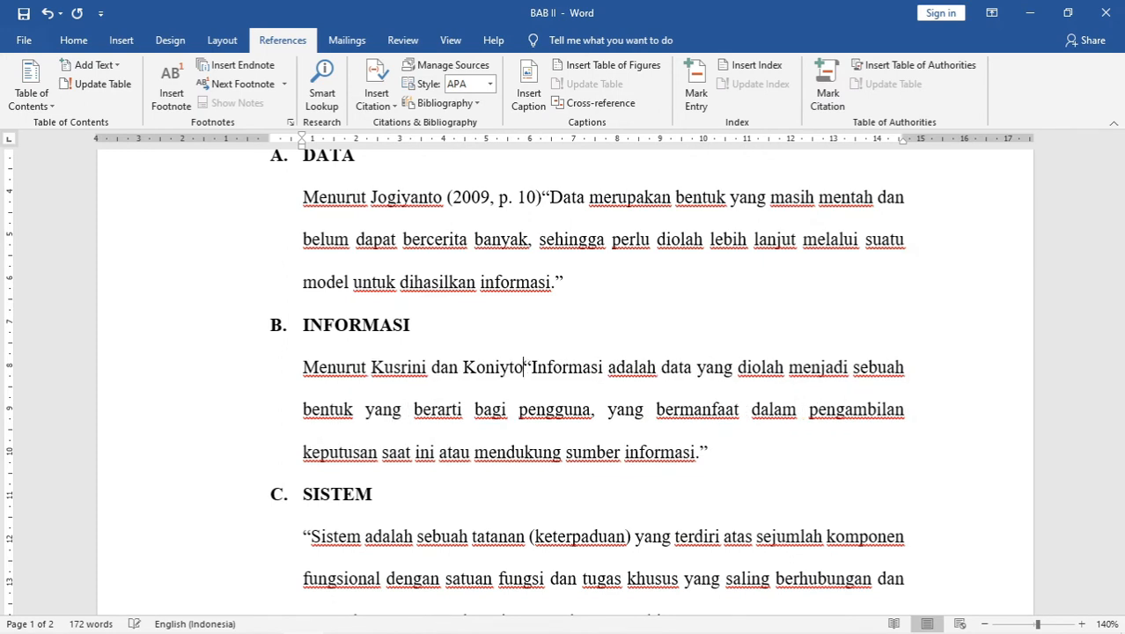
key(BackSpace)
key(BackSpace)
text(o)
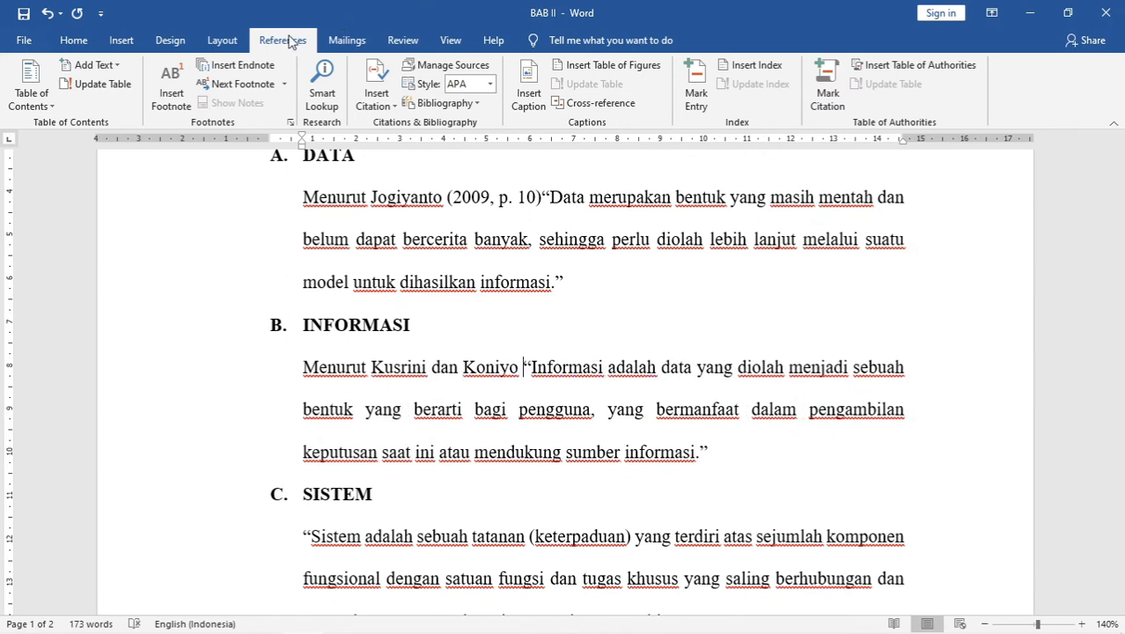
click(379, 104)
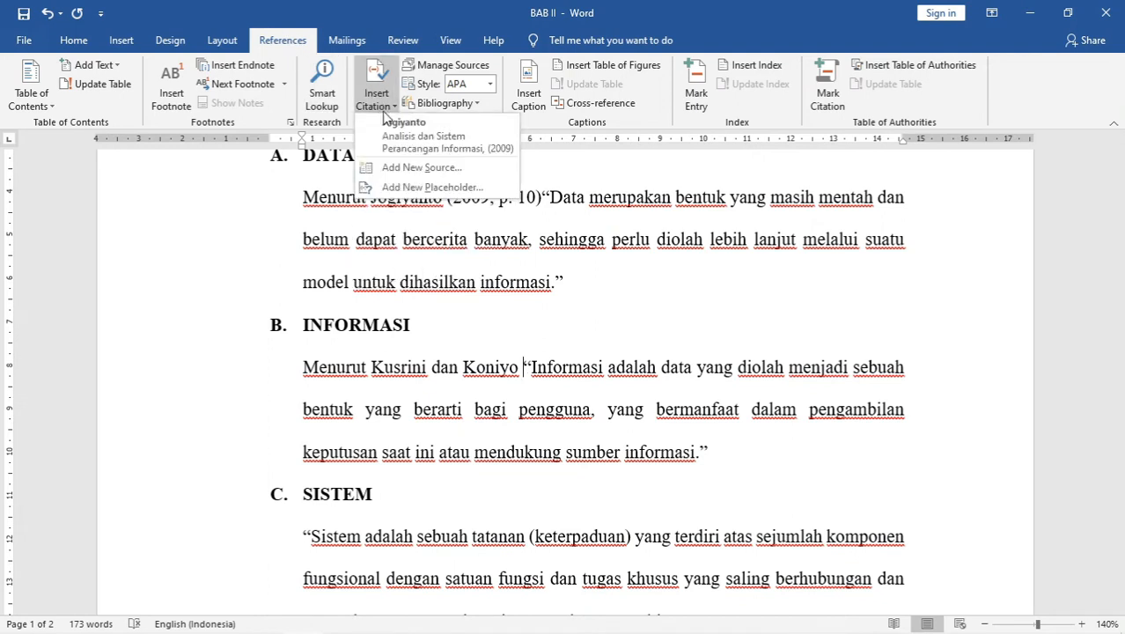
click(393, 171)
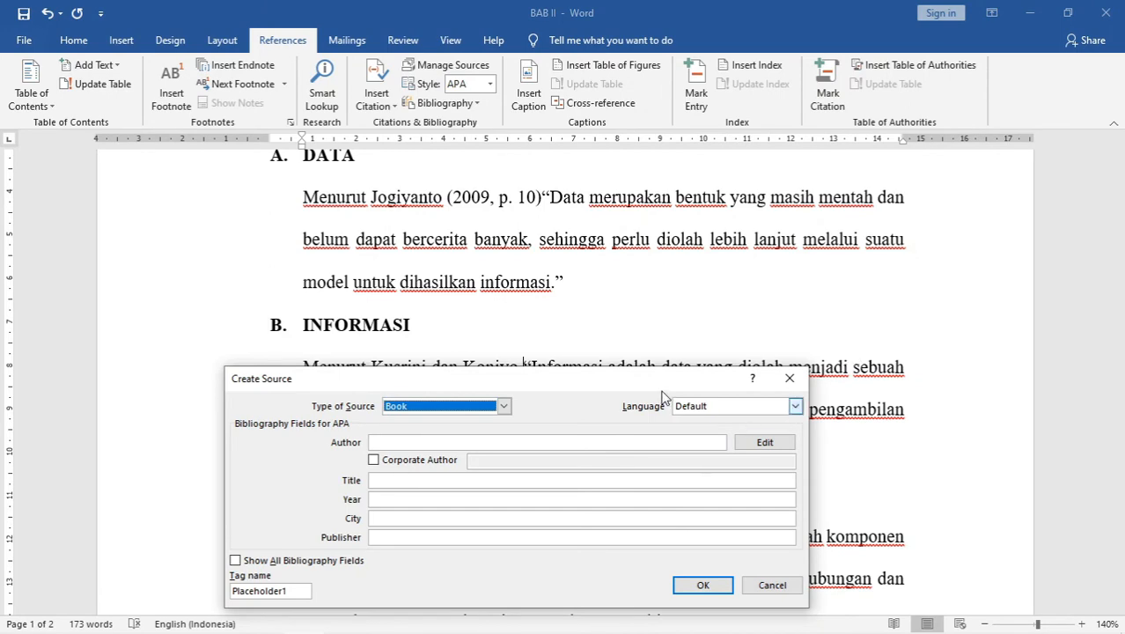
drag(661, 387, 717, 245)
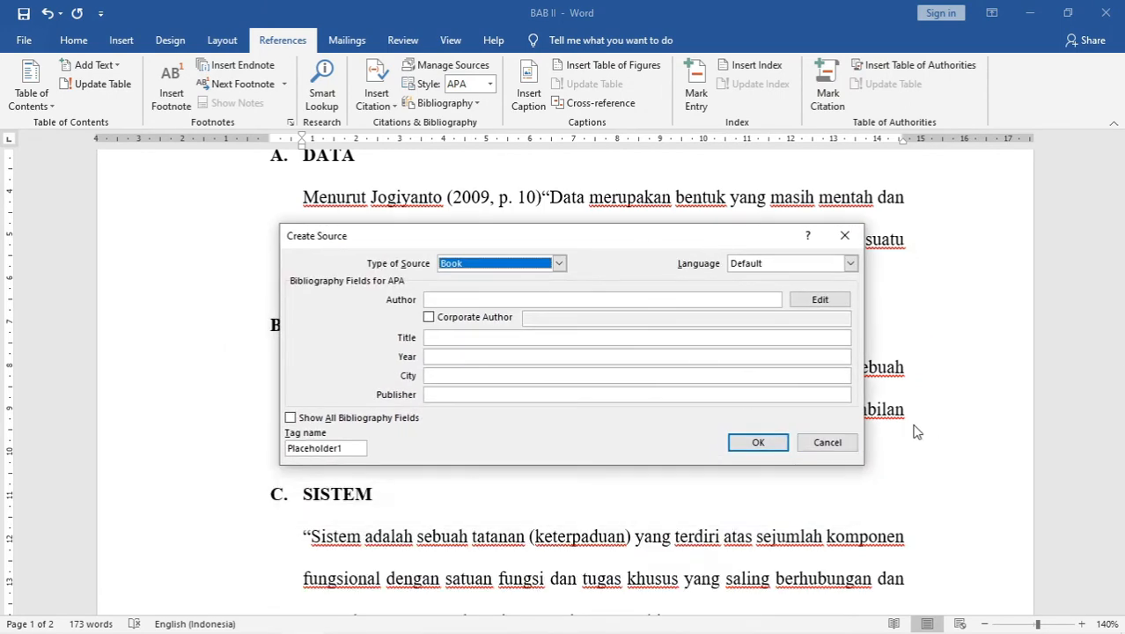
click(828, 442)
- Start a new book source for the citation with the reference list in view, and add the first author using only the first name
scroll(829, 447, down, 5)
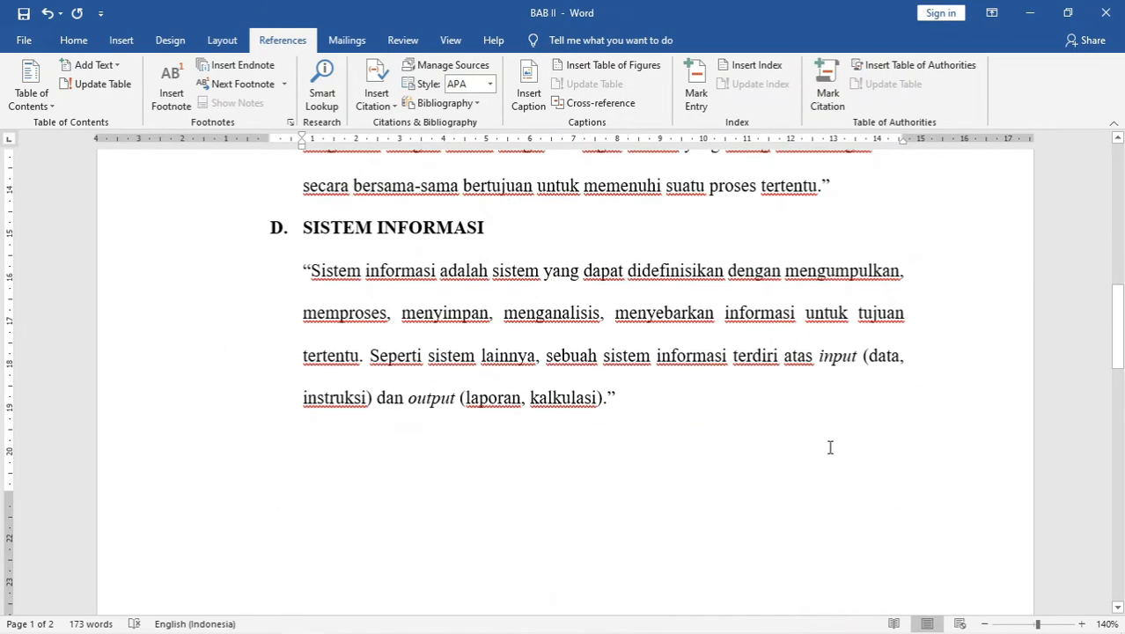
scroll(829, 447, down, 8)
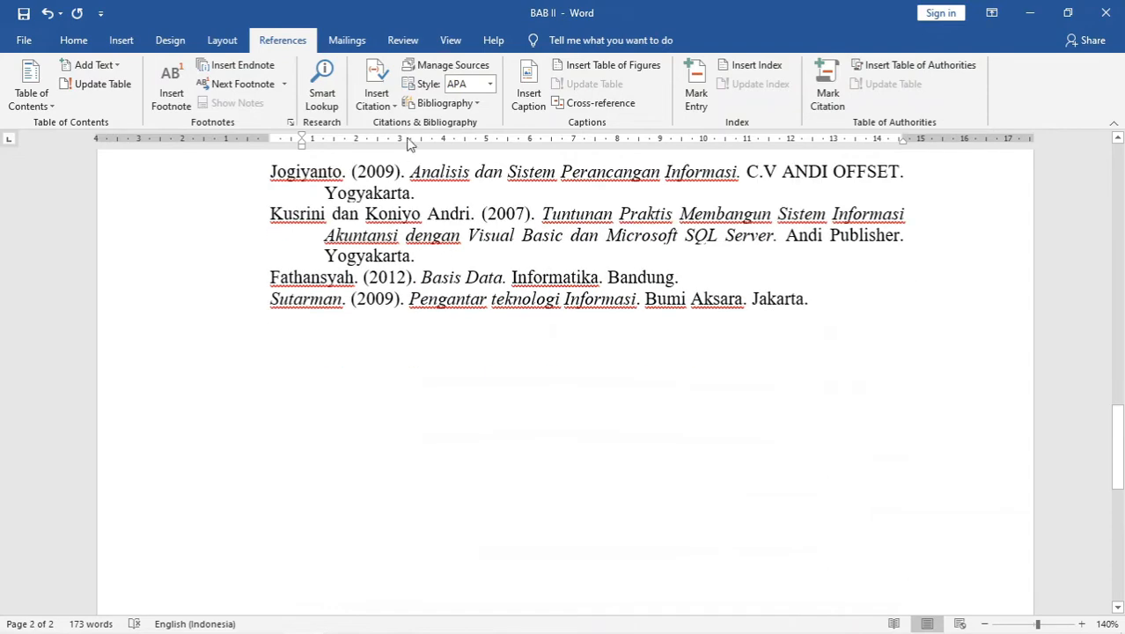
click(375, 95)
click(414, 163)
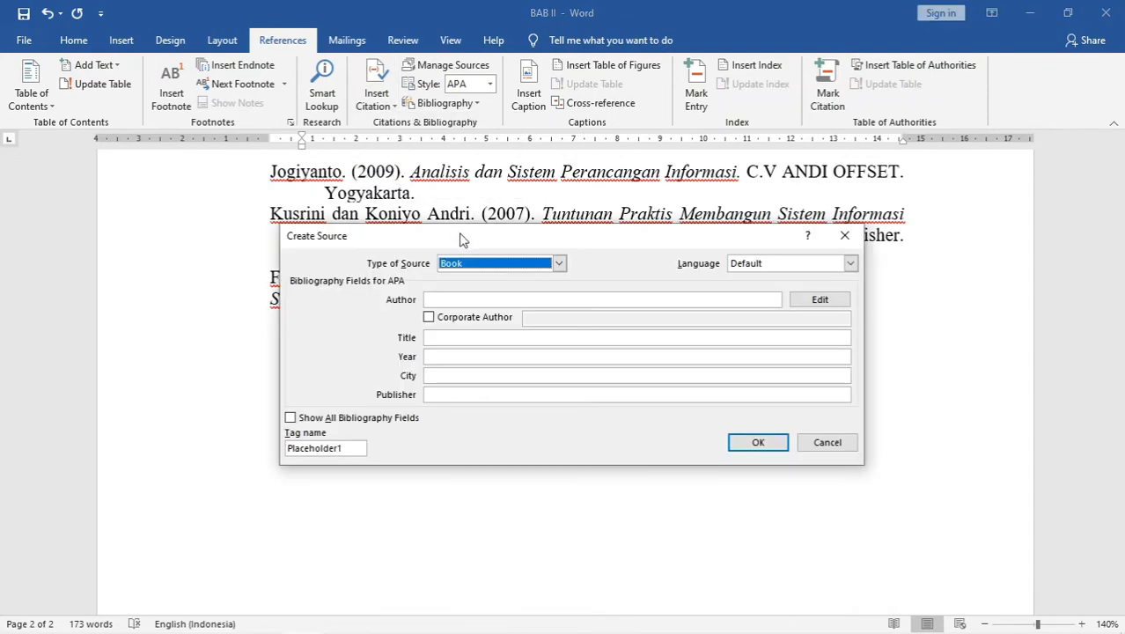
drag(472, 239, 430, 350)
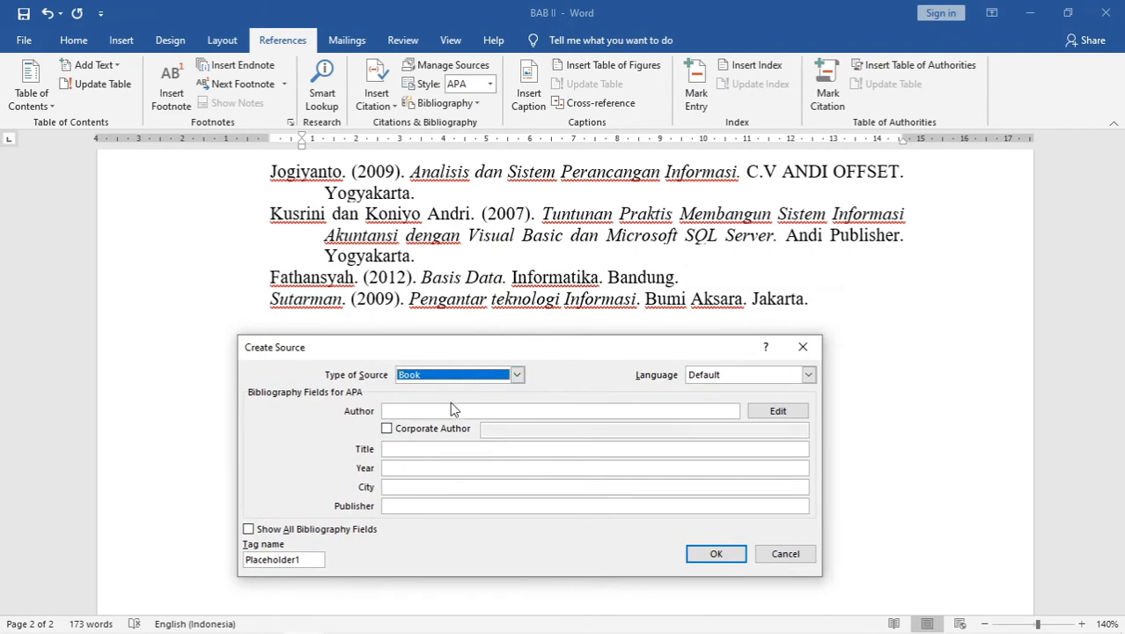
click(779, 416)
drag(489, 247, 574, 341)
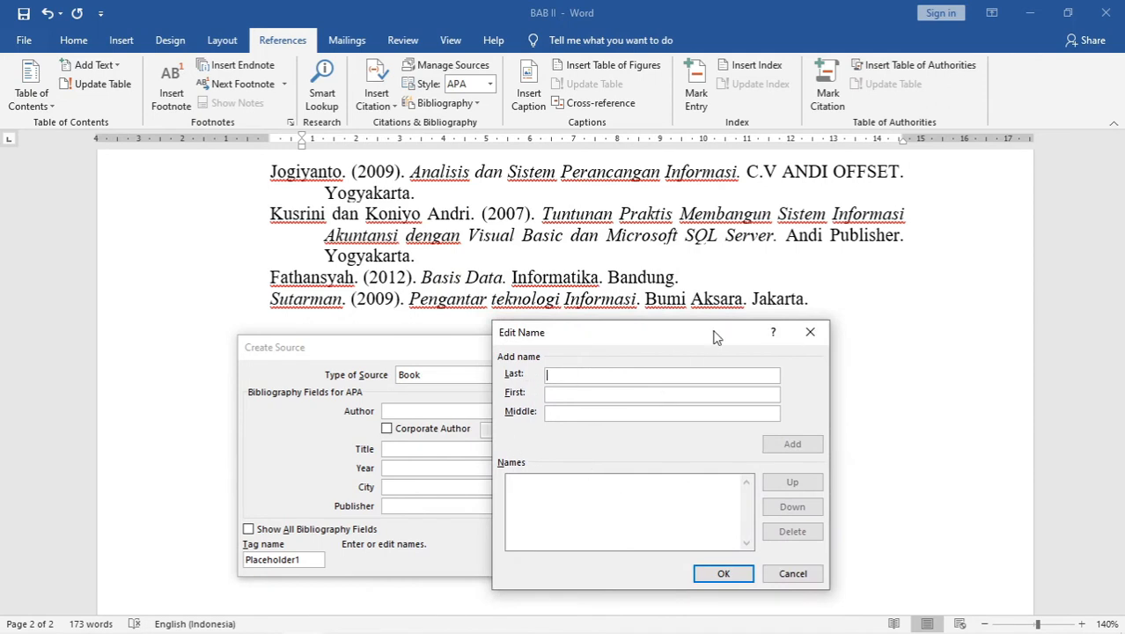
click(572, 376)
text(Kusrini)
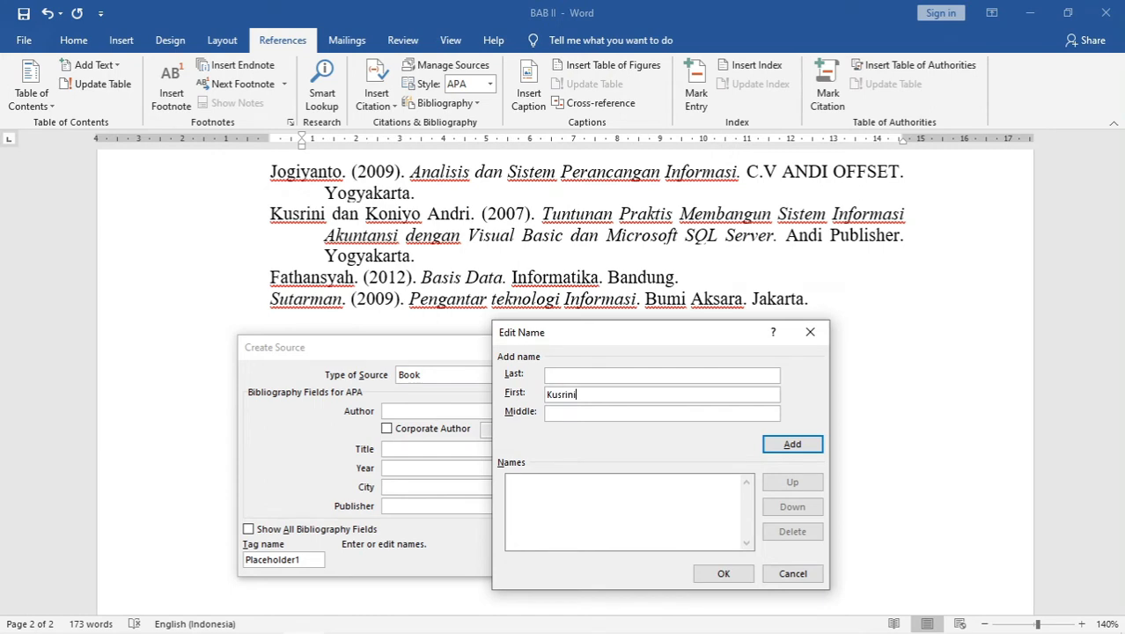
click(780, 449)
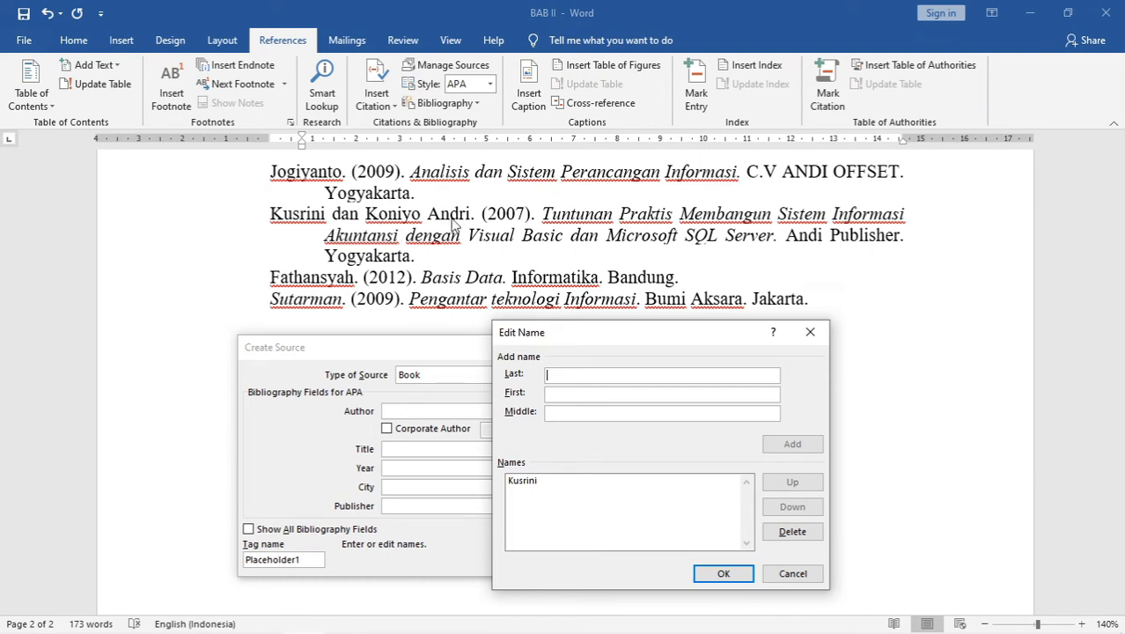
- Add the second author of the 2007 book to the names list with first and last name
click(561, 396)
text(Ko)
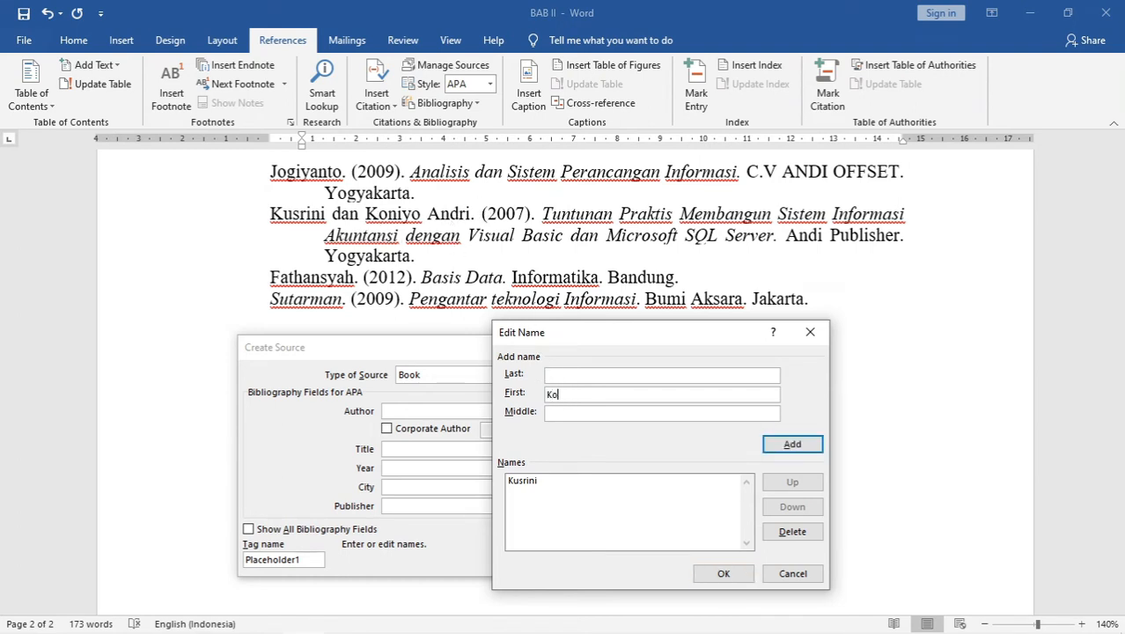
text(niyo)
click(559, 372)
text(Andri)
click(767, 447)
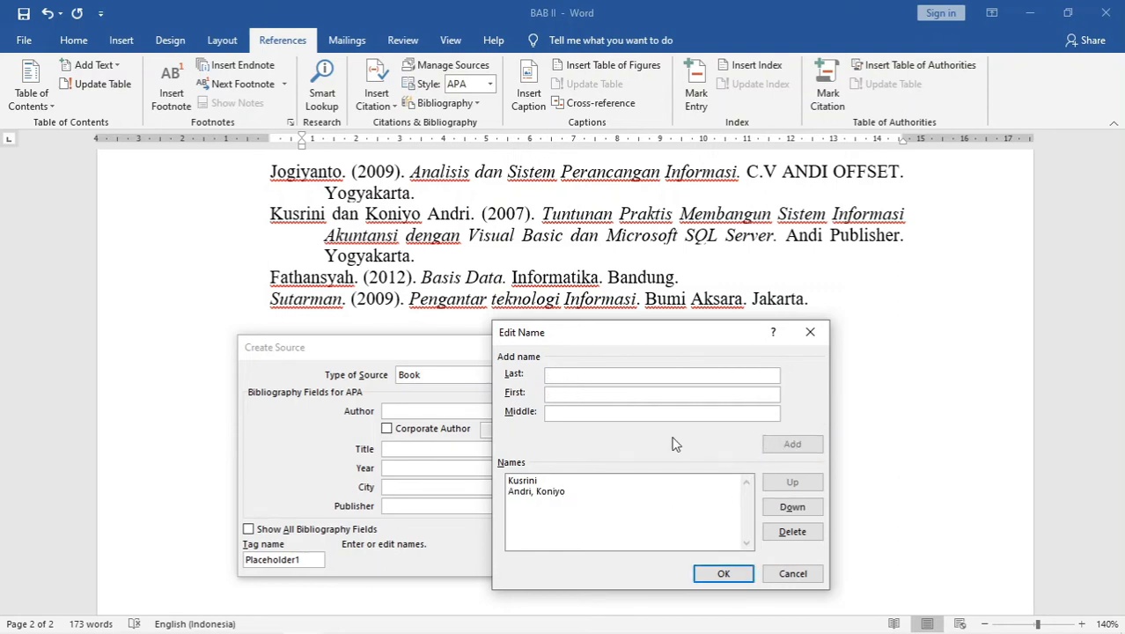
- Add a third author with first, middle and last name, and apply the author list to the new source
click(566, 375)
click(652, 392)
text(Jogiyanto)
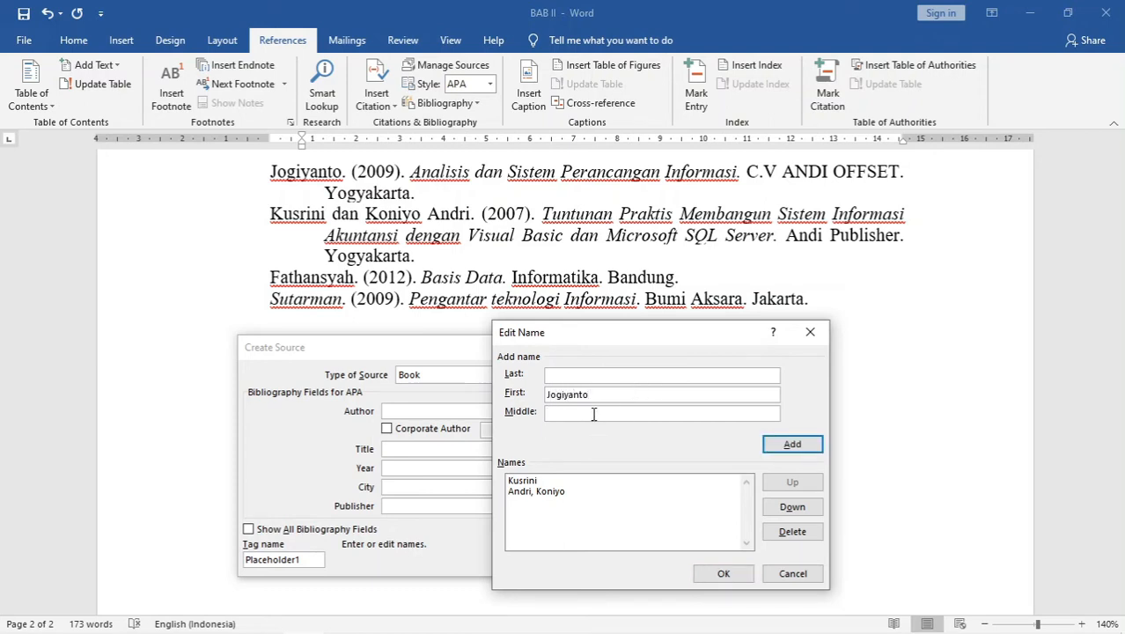
click(594, 414)
text(A)
text(S)
text(utarman)
click(791, 445)
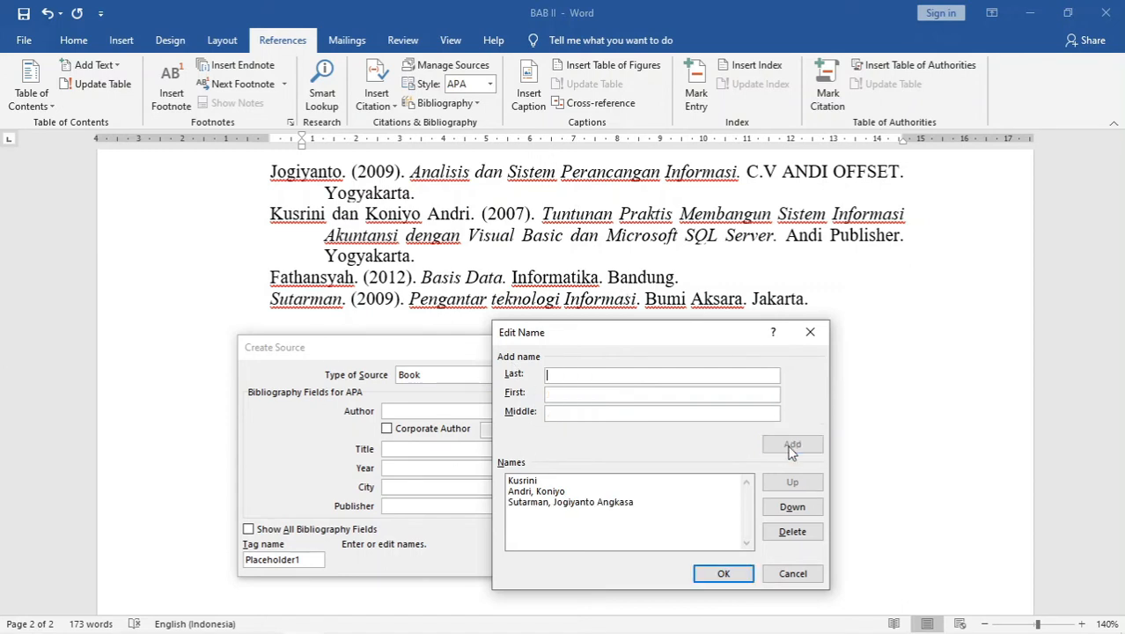
click(707, 577)
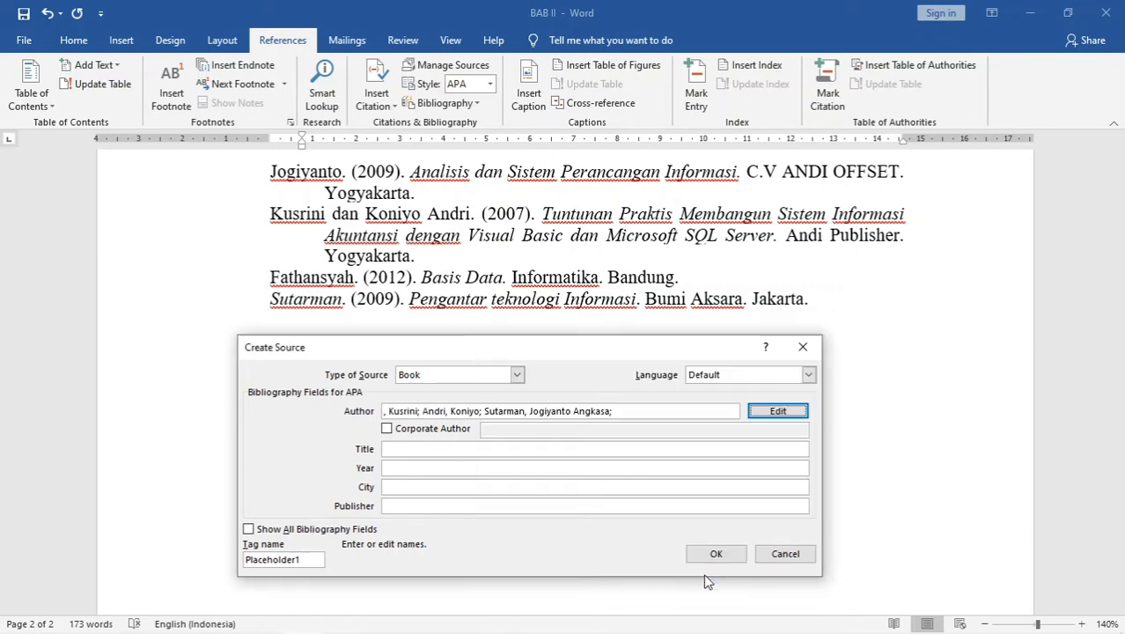
- Enter "Tuntunan Praktis Membangun Sistem Informasi Akuntansi dengan Visual Basic dan Microsoft SQL Server" as the title of the new source
click(408, 448)
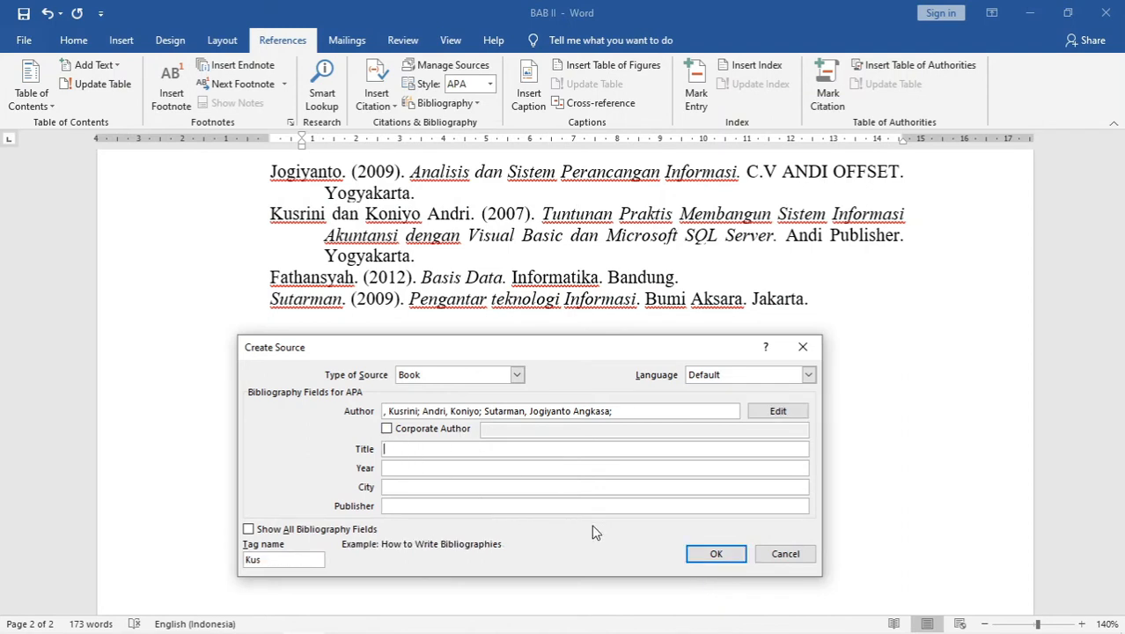
text(Tuntunan Praktis Memb)
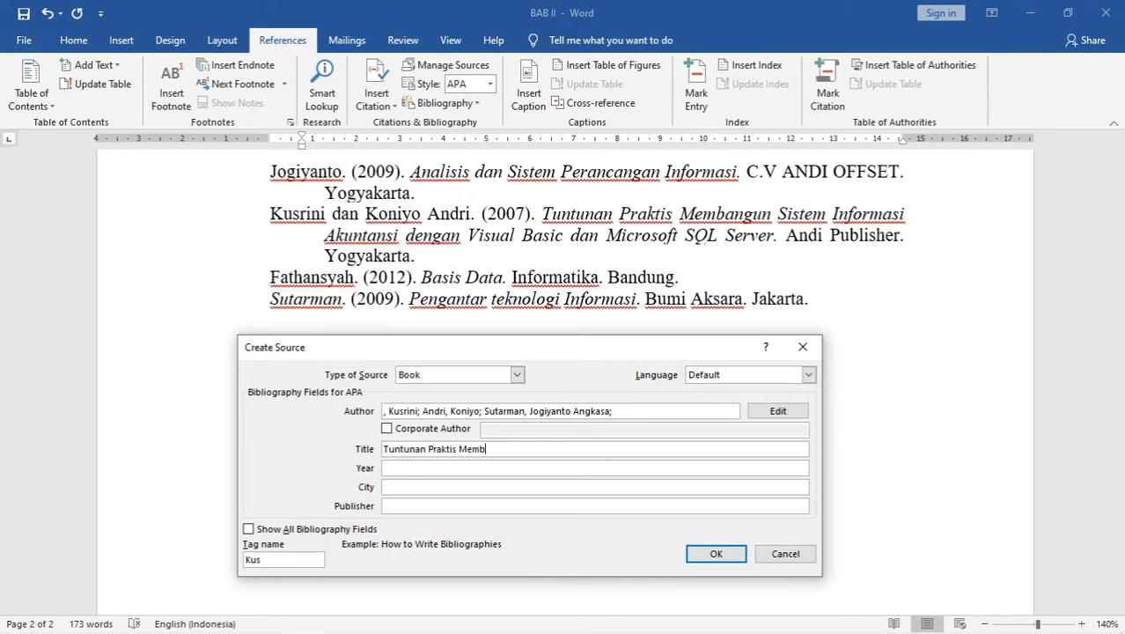
text(angun Sistem Informasi)
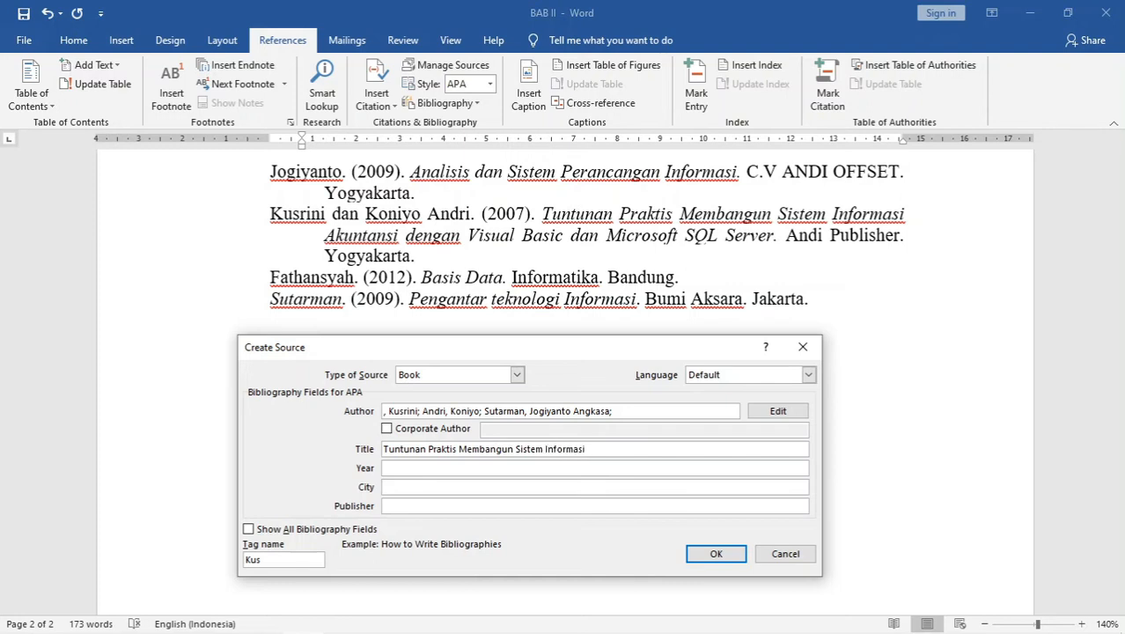
text( Akuntansi dengan Visual Basic)
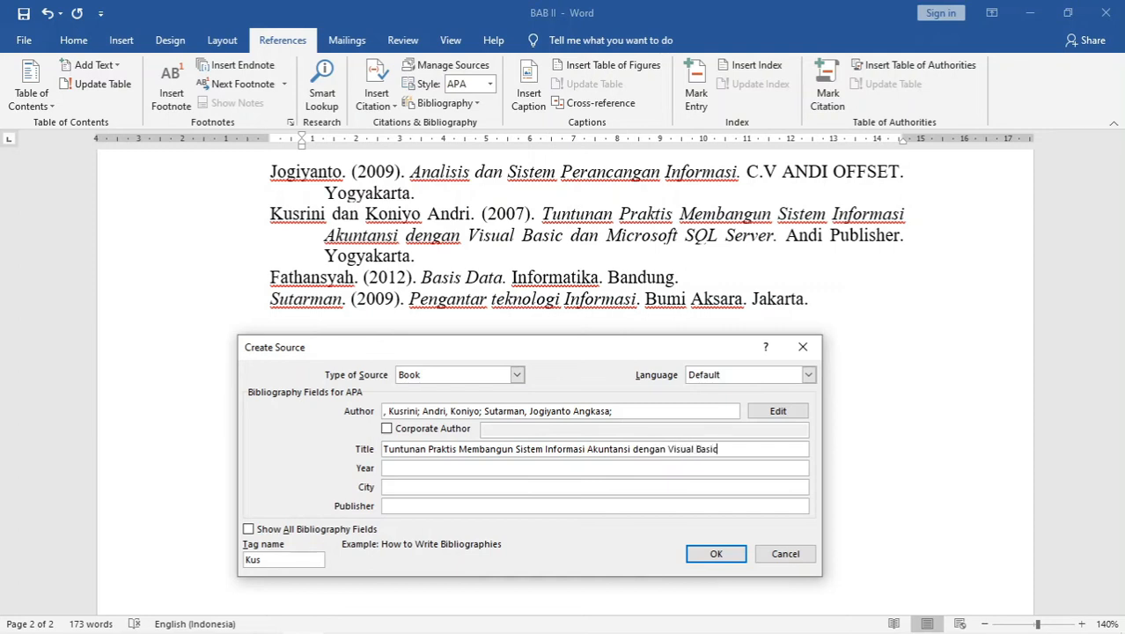
text( dan Microsoft SQL S)
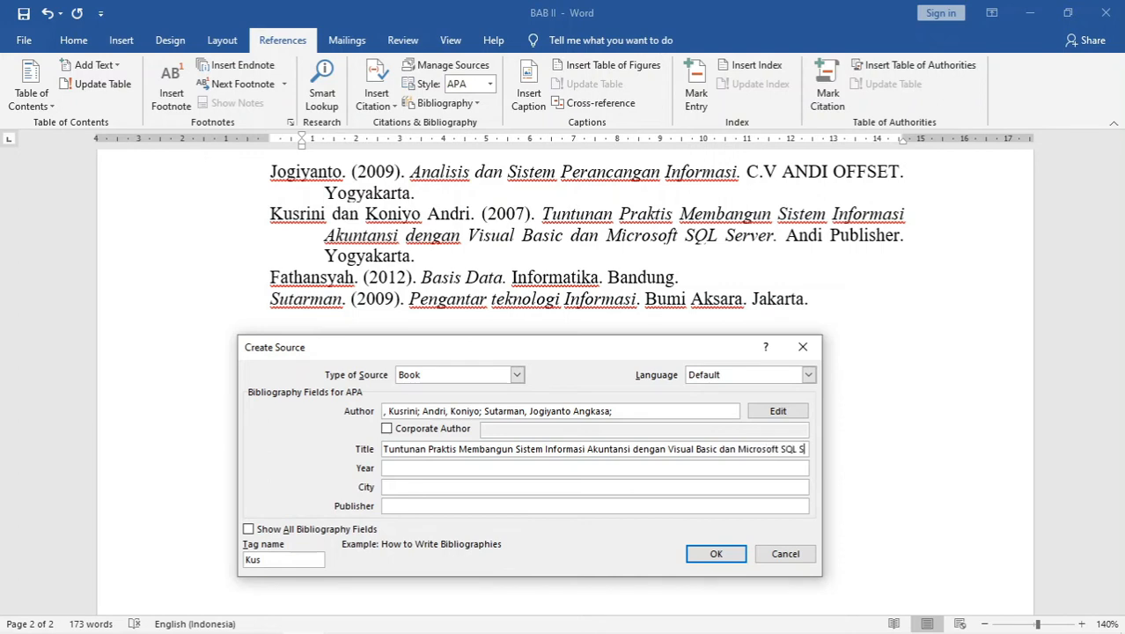
text(erver)
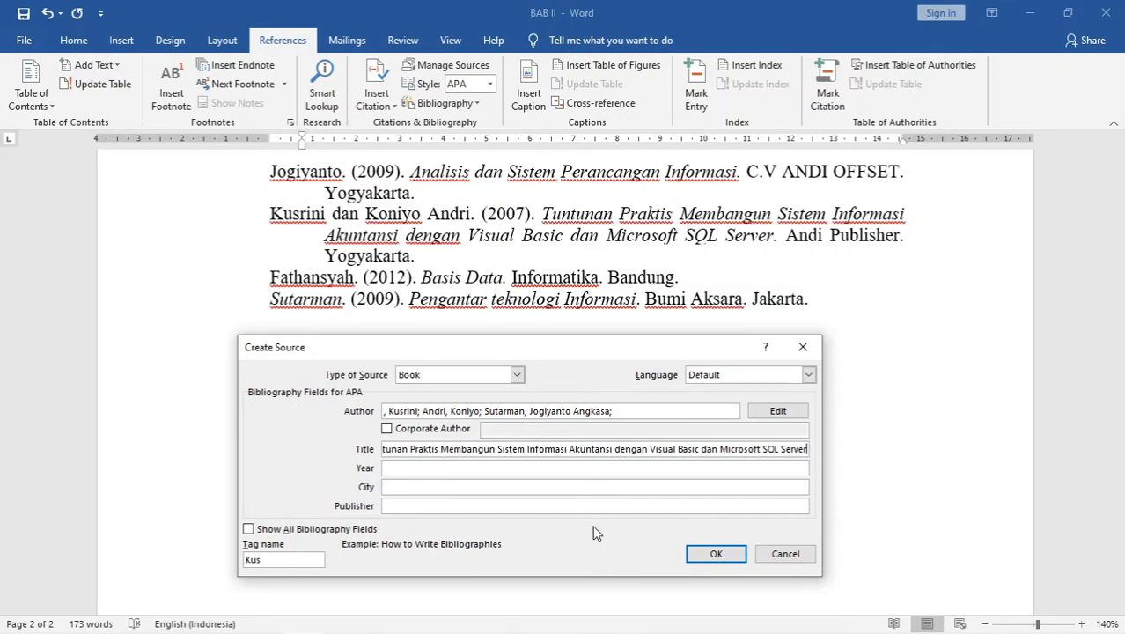
- Complete the source with year 2007, city Yogyakarta and publisher "Andi Publisher", and insert it as a citation in the INFORMASI paragraph
click(404, 467)
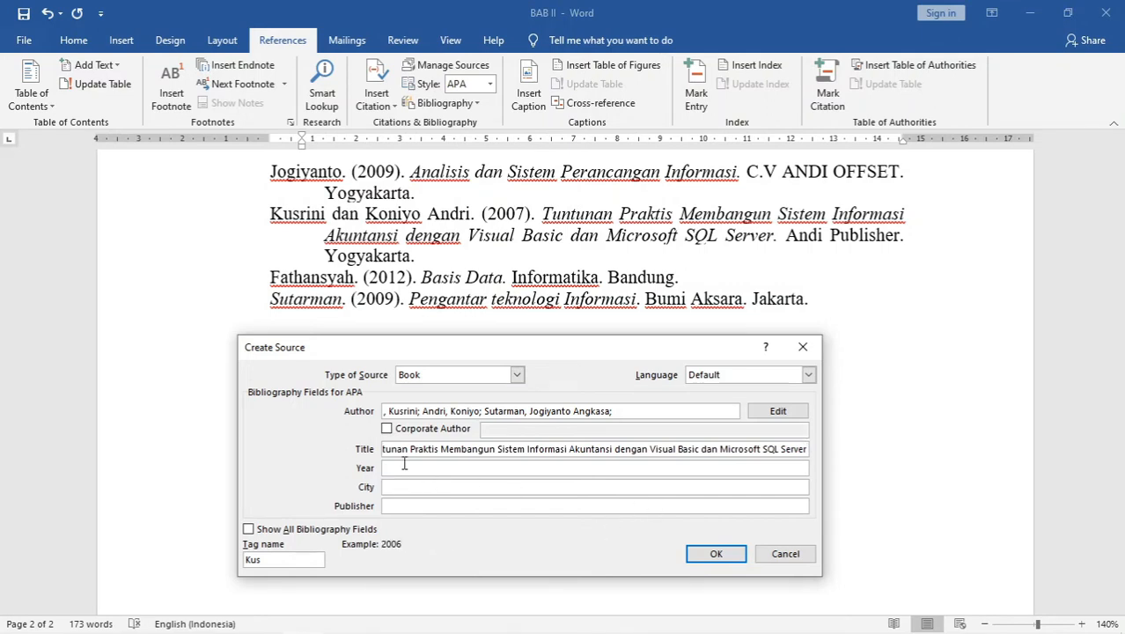
text(2007)
click(406, 487)
text(Yogyakarta)
click(400, 507)
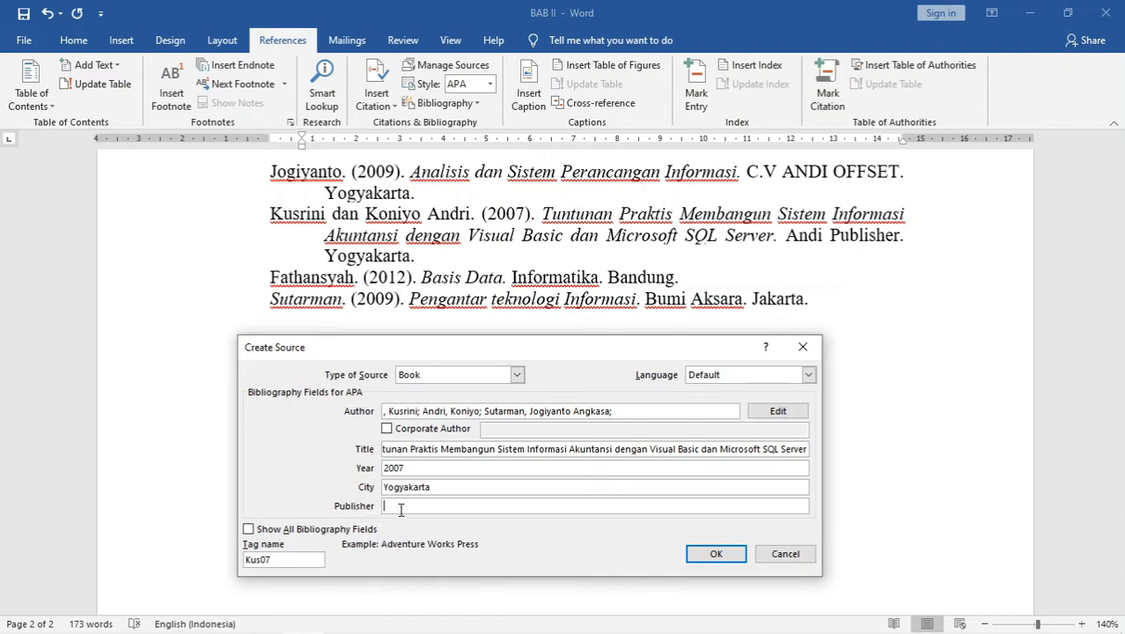
text(Andi Publisher)
click(714, 554)
scroll(693, 557, up, 15)
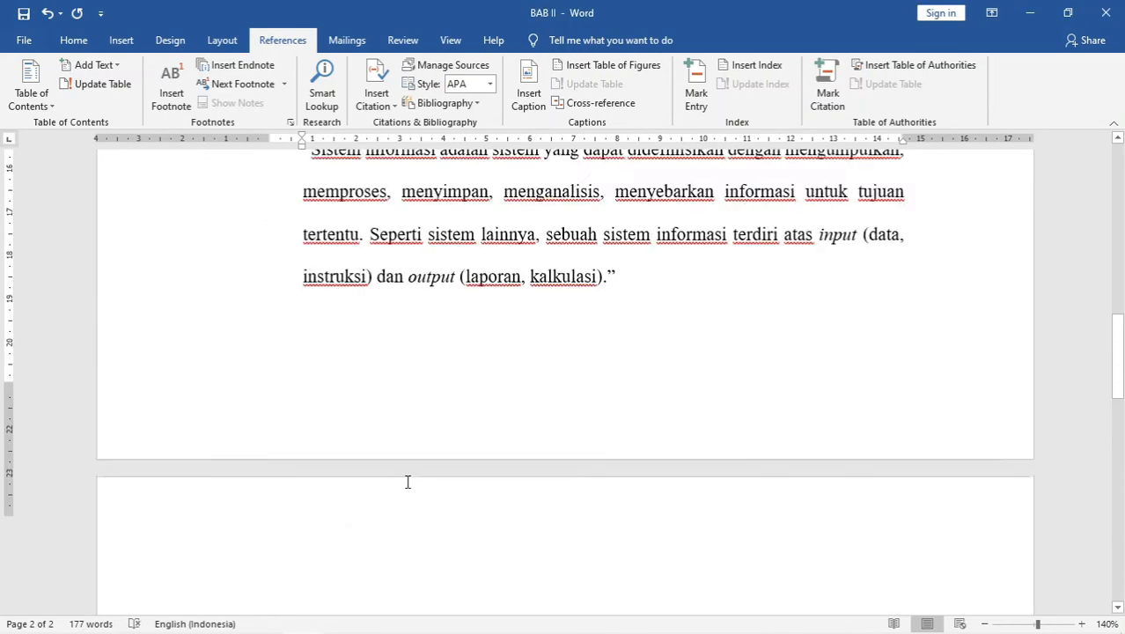
- Set the 2007 citation in the INFORMASI paragraph to page 40 with author and title suppressed, and add a space before the quotation
scroll(412, 471, up, 6)
scroll(414, 475, down, 3)
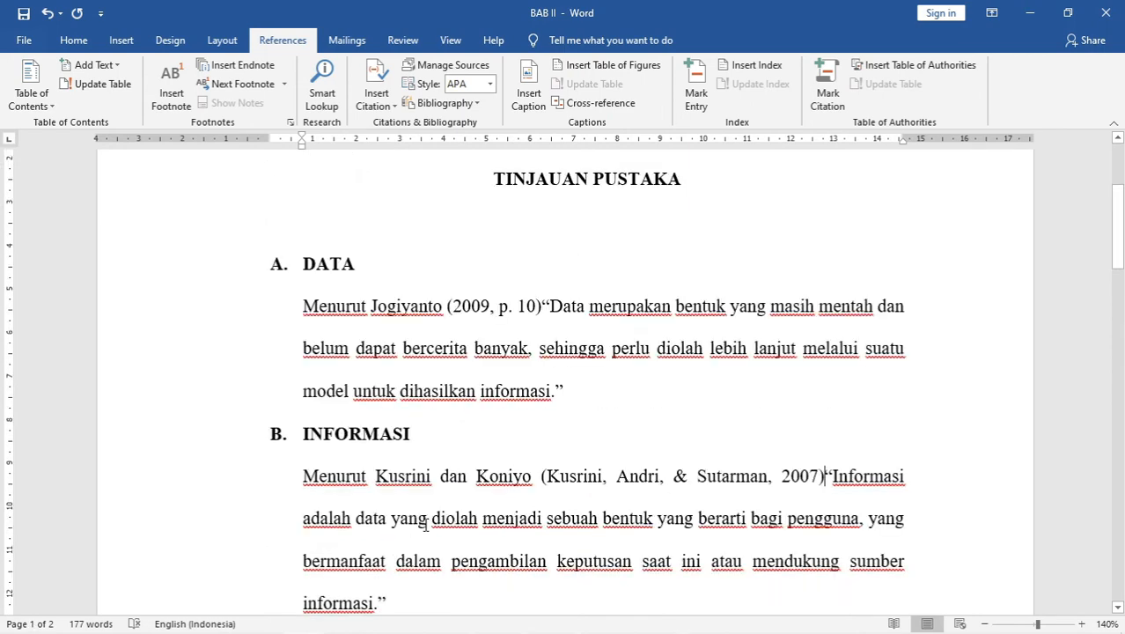
click(810, 370)
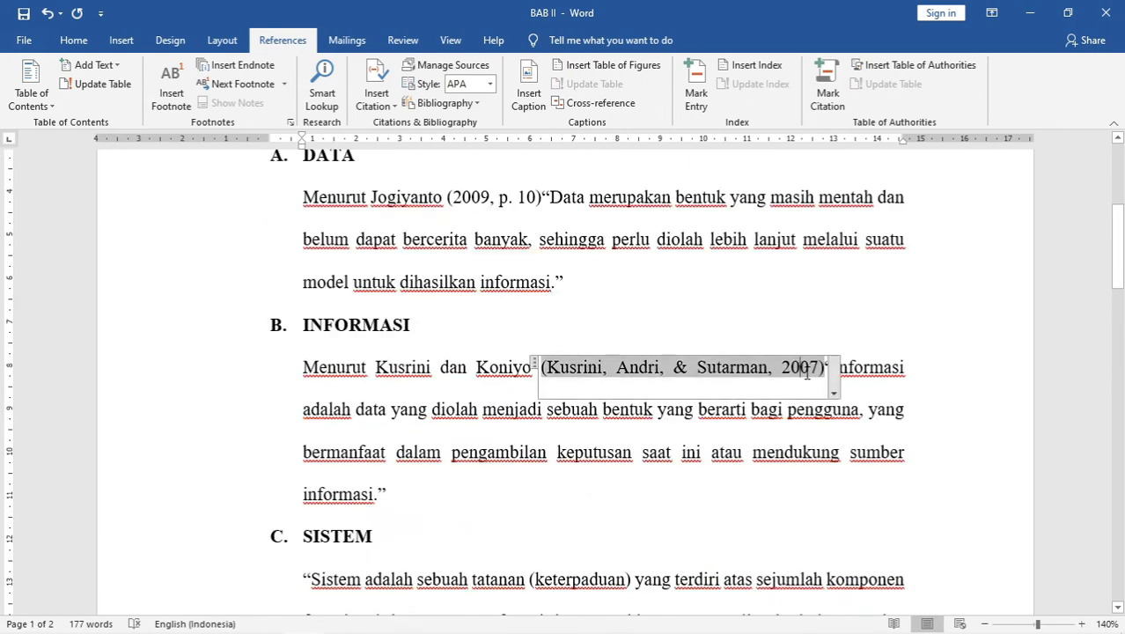
click(832, 385)
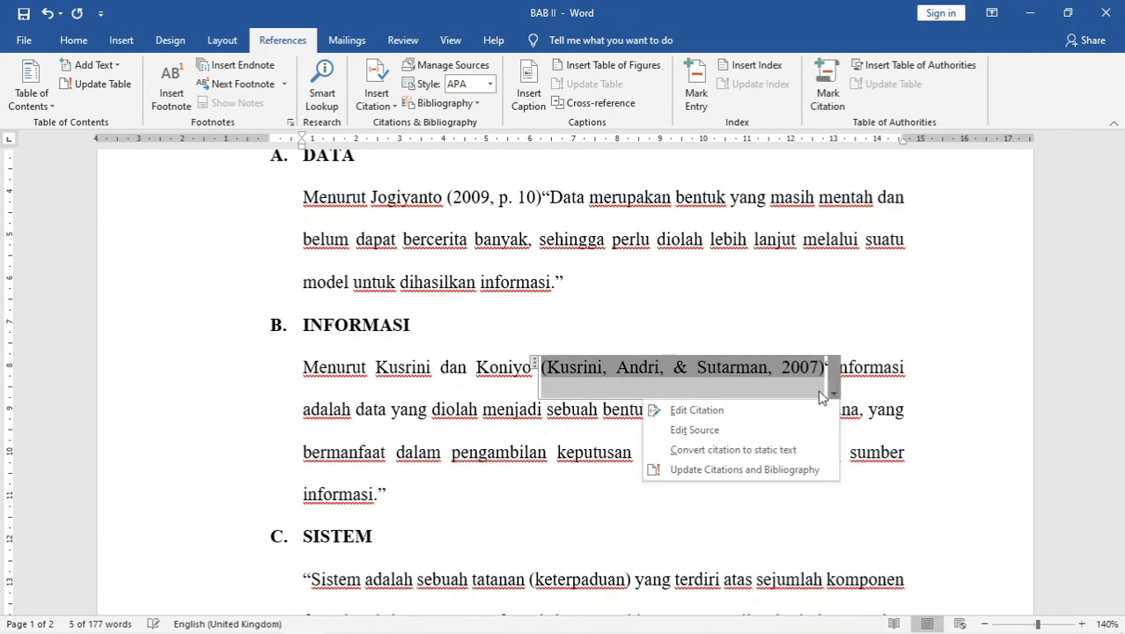
click(713, 410)
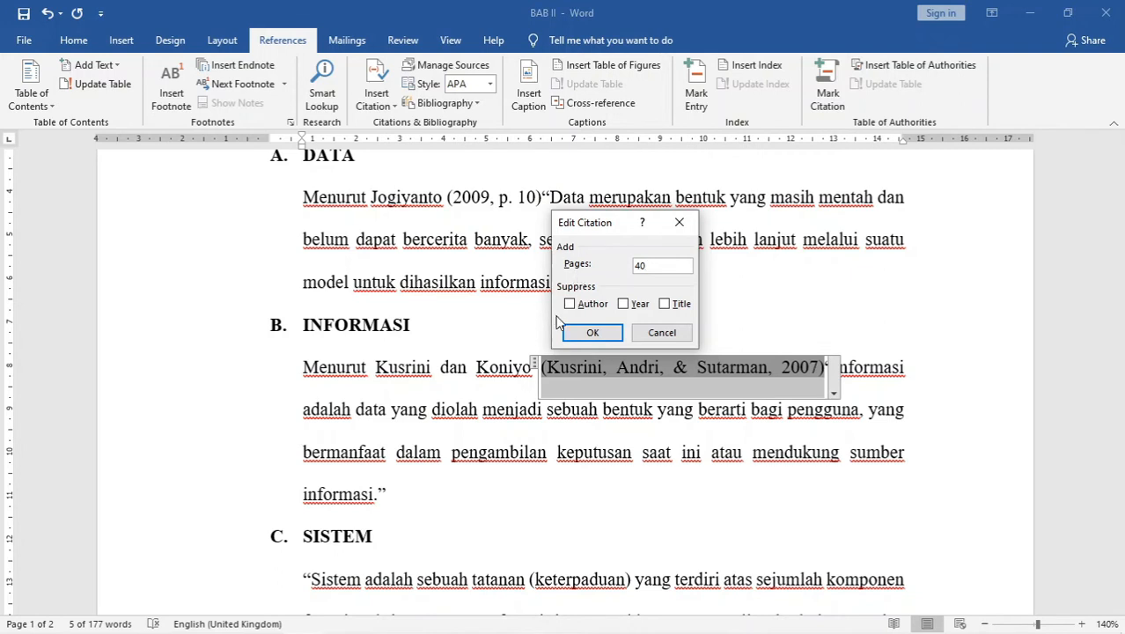
click(591, 303)
click(665, 303)
click(602, 335)
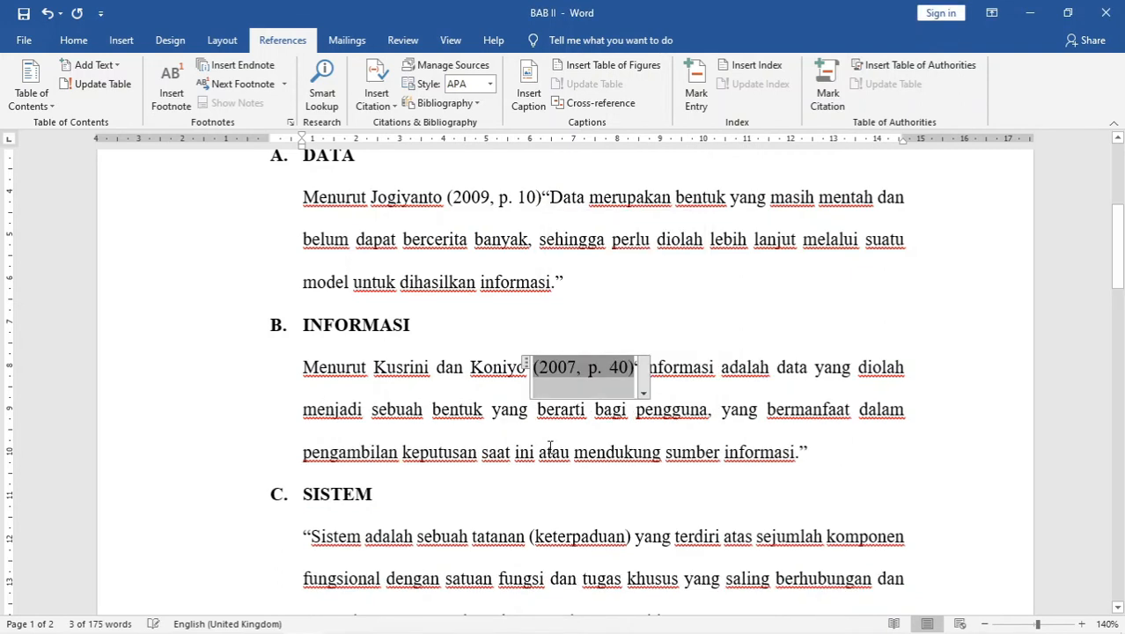
click(449, 409)
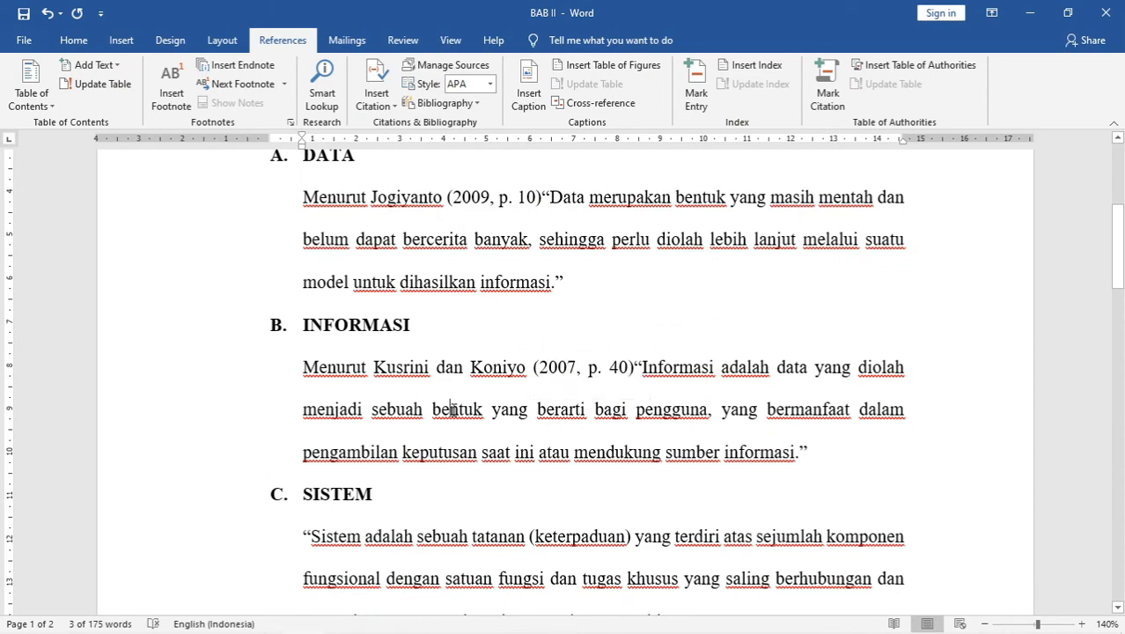
click(632, 369)
- Begin the SISTEM paragraph with "Menurut" followed by the name of the 2012 book's author from the reference list
scroll(437, 472, down, 1)
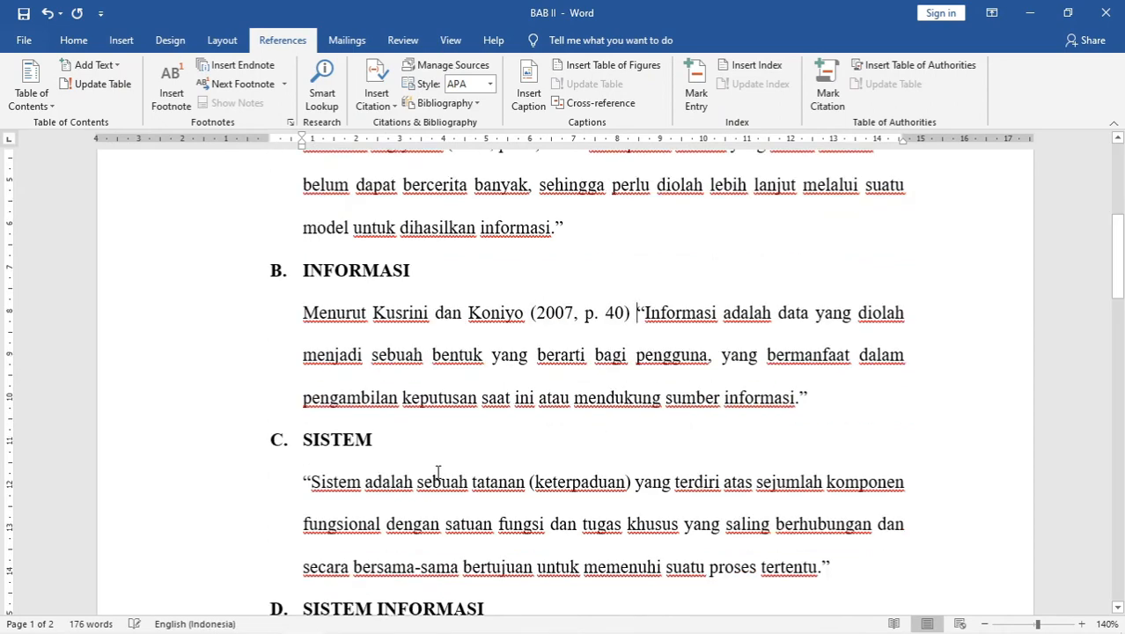
scroll(437, 472, down, 3)
click(294, 319)
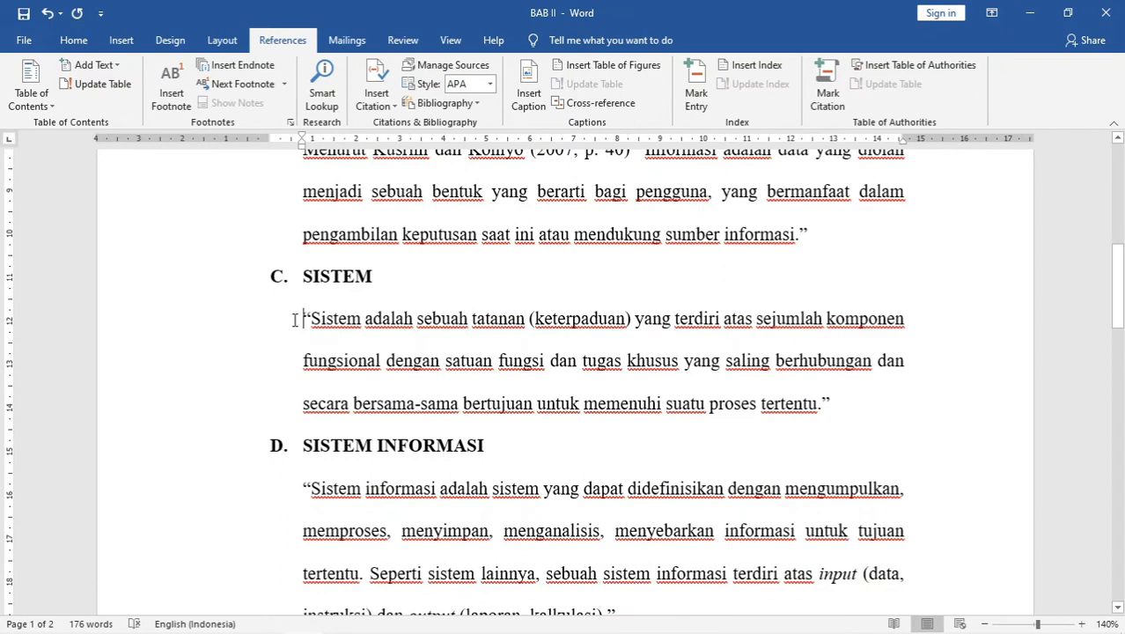
click(382, 107)
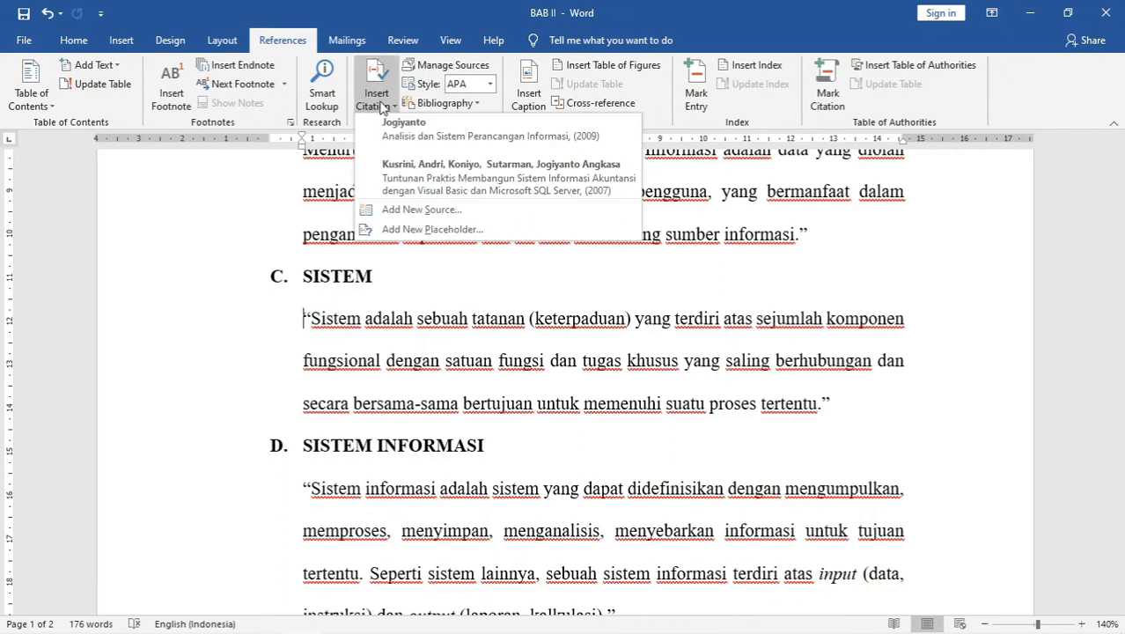
click(302, 317)
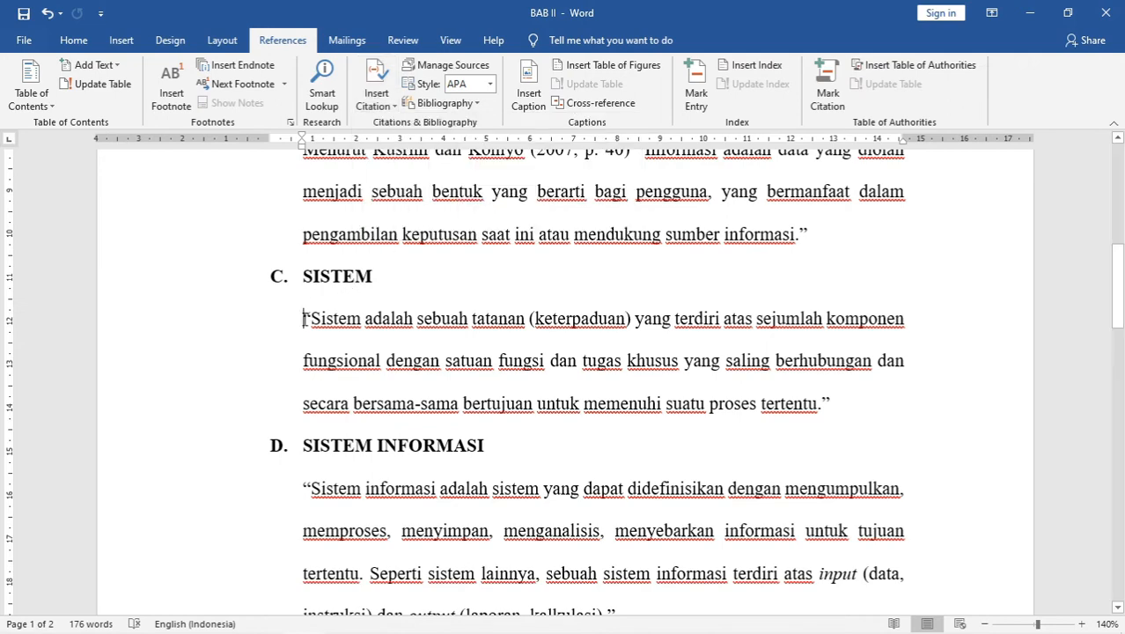
text(Menurut)
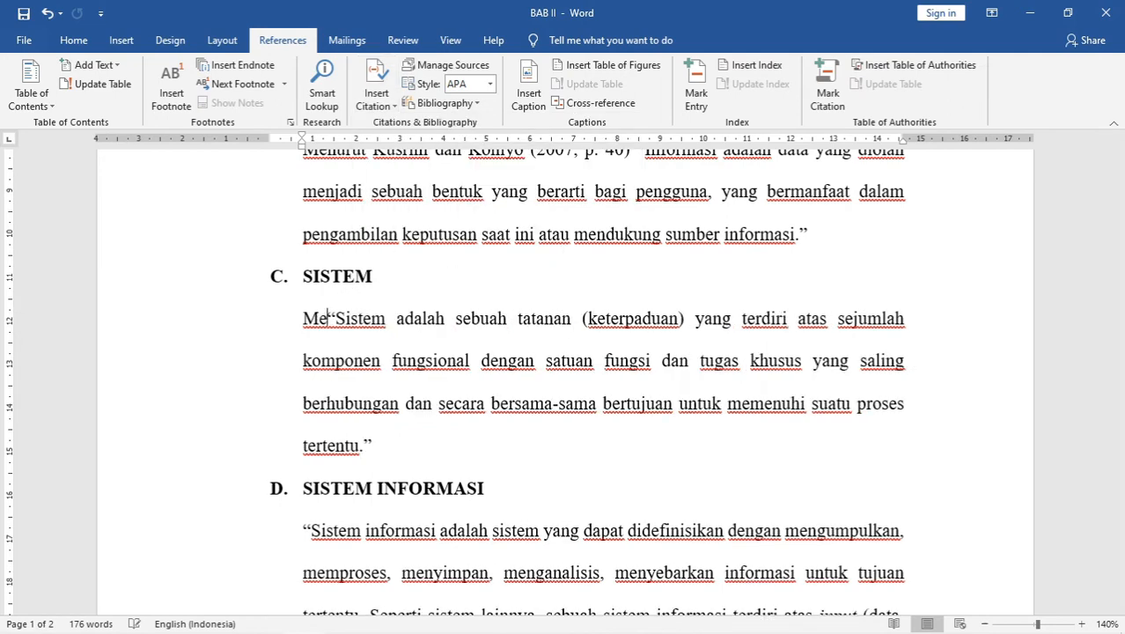
scroll(553, 294, down, 15)
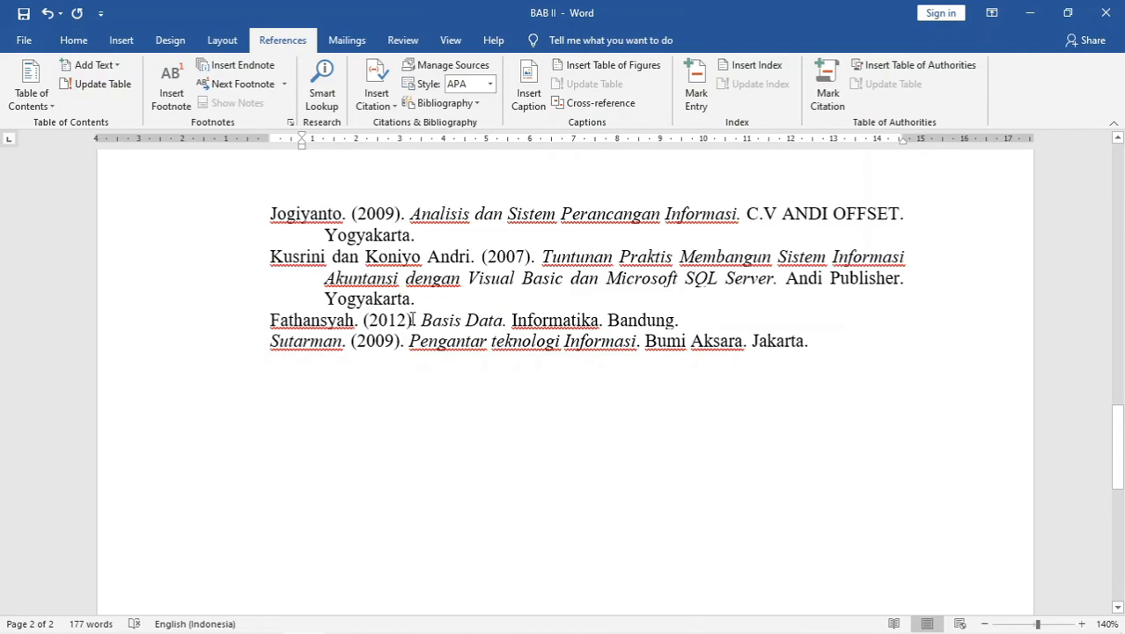
scroll(413, 320, up, 12)
scroll(397, 370, down, 2)
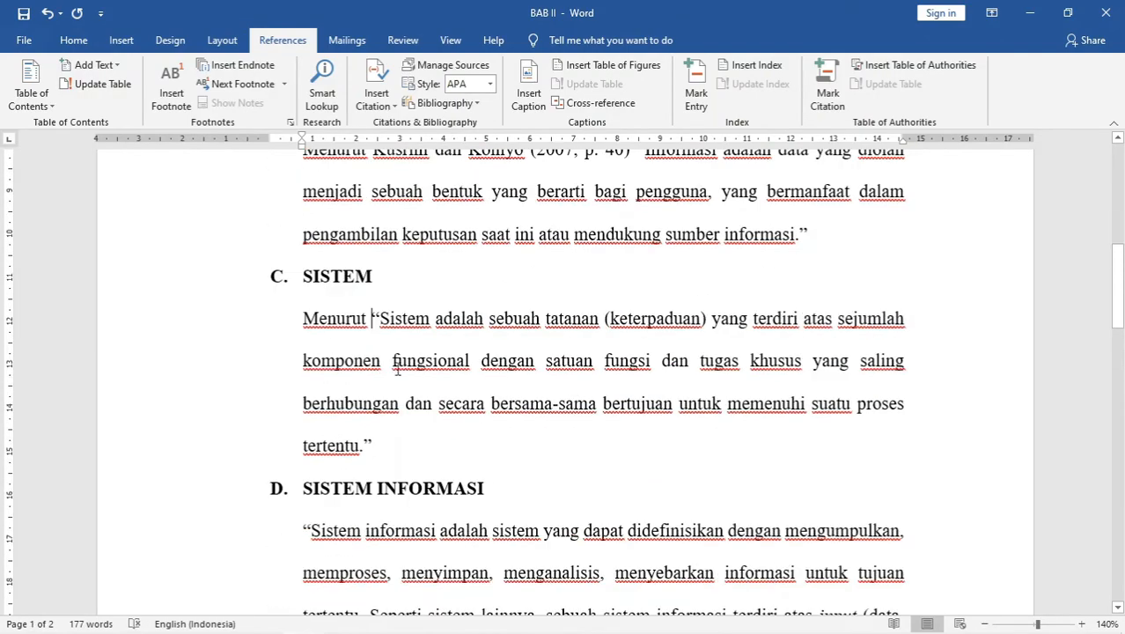
click(370, 319)
text(Fathansyah)
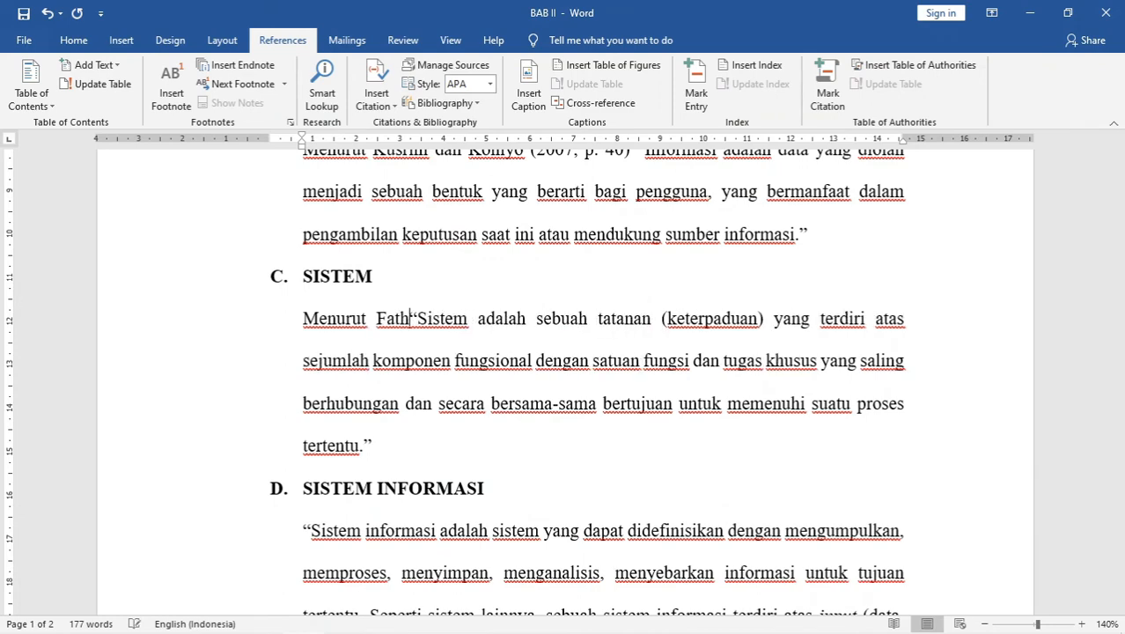
- Create a new book source for a citation in the SISTEM paragraph and enter the 2012 book's author
scroll(384, 105, down, 4)
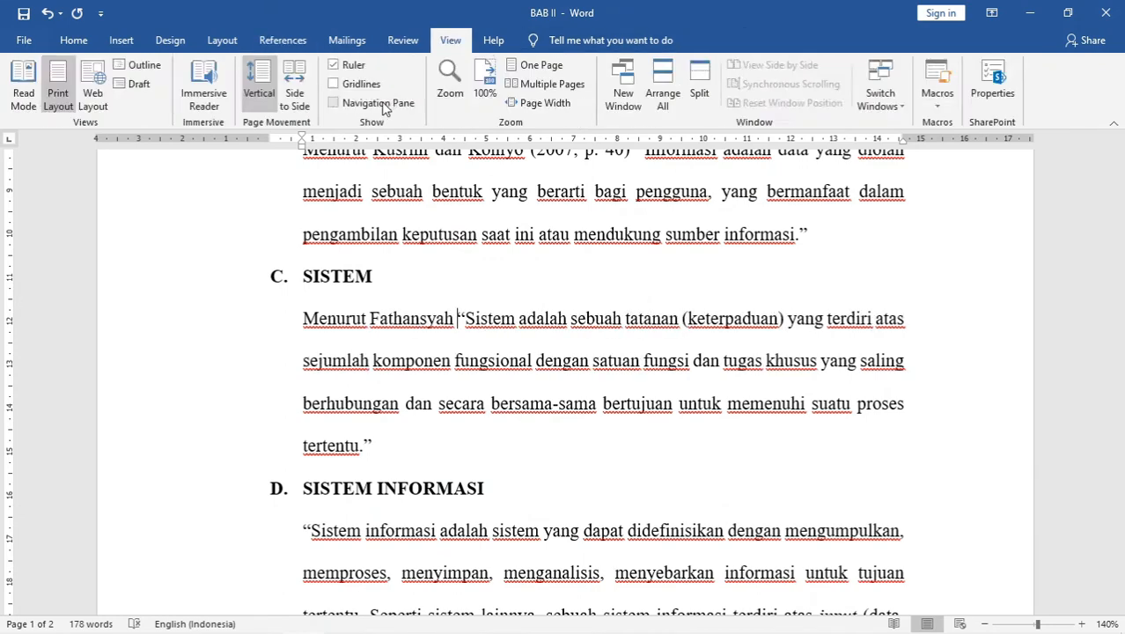
click(284, 40)
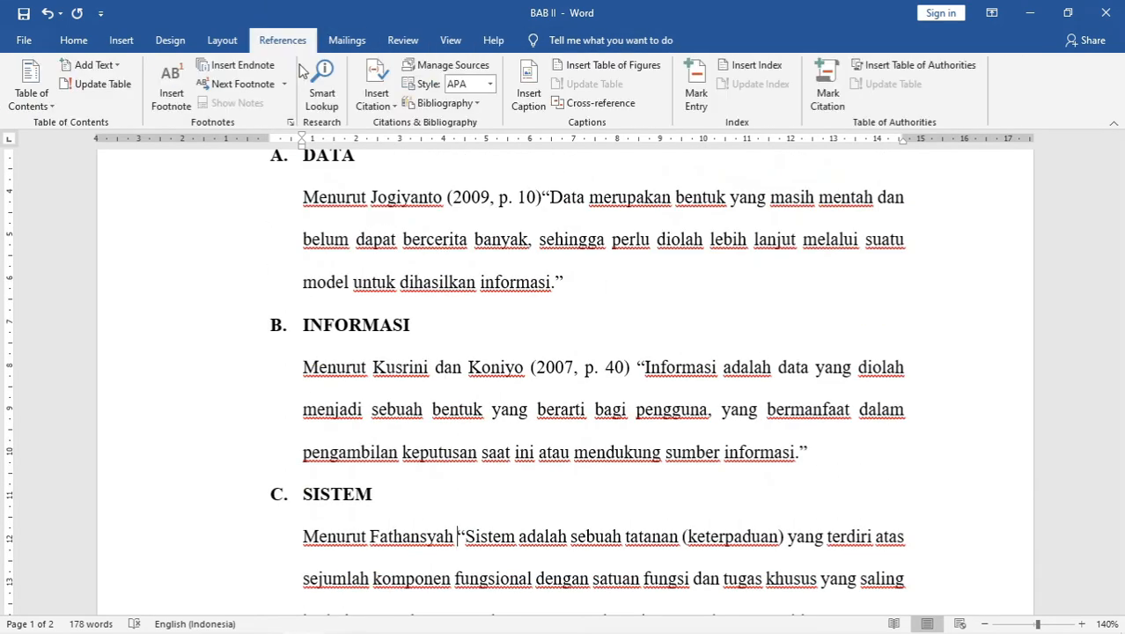
scroll(421, 269, down, 5)
scroll(421, 269, down, 6)
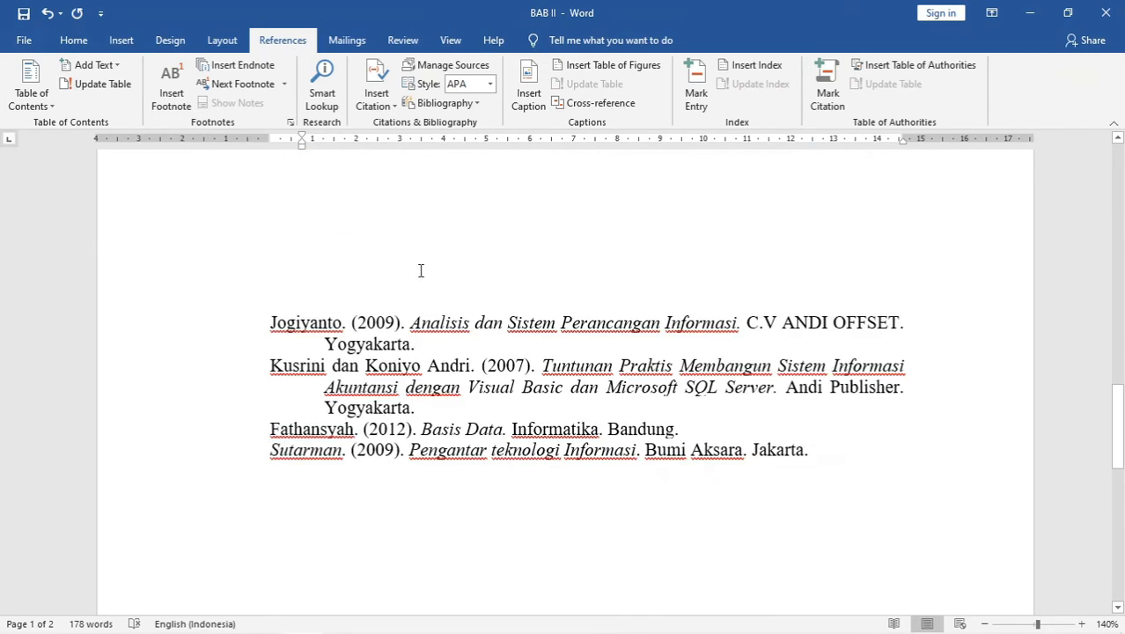
click(373, 106)
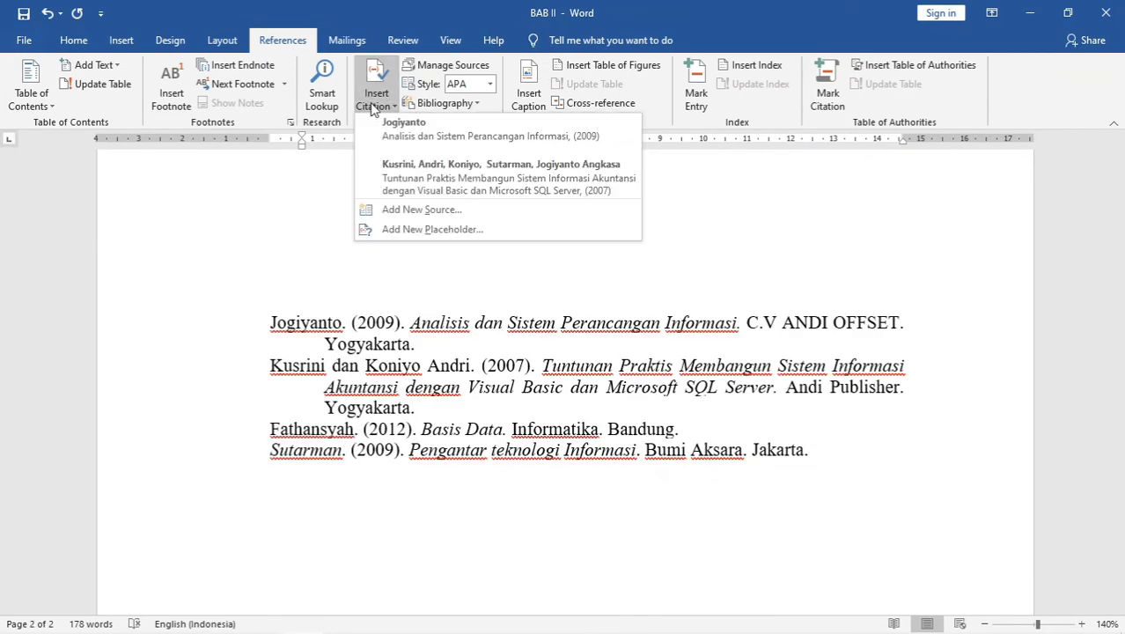
click(390, 215)
drag(446, 342, 469, 175)
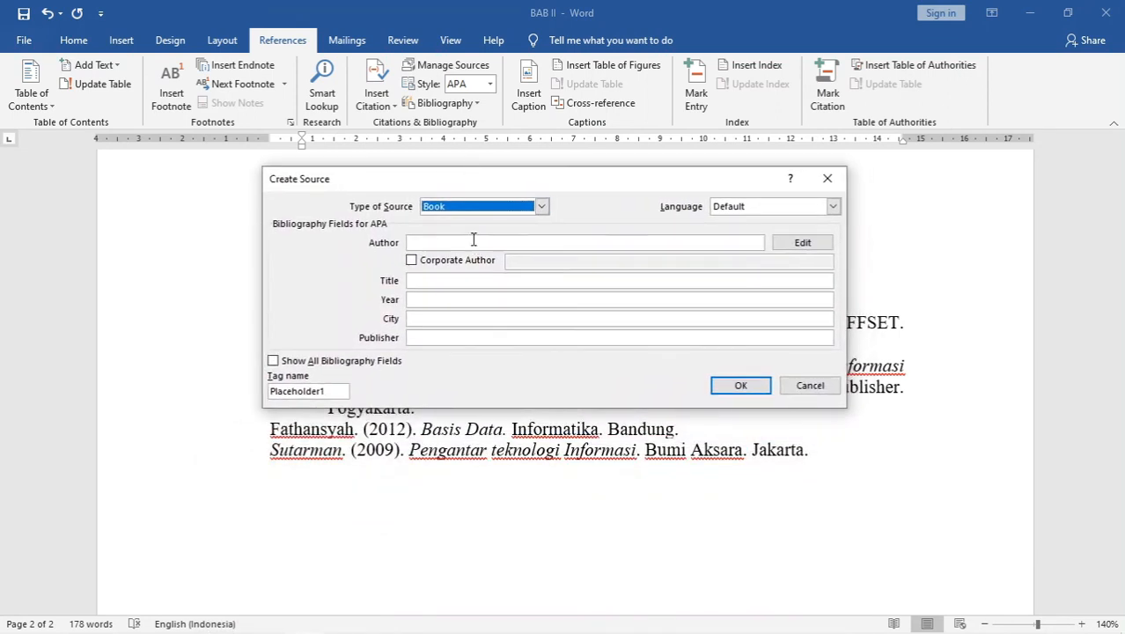
click(472, 239)
text(Fathansyah)
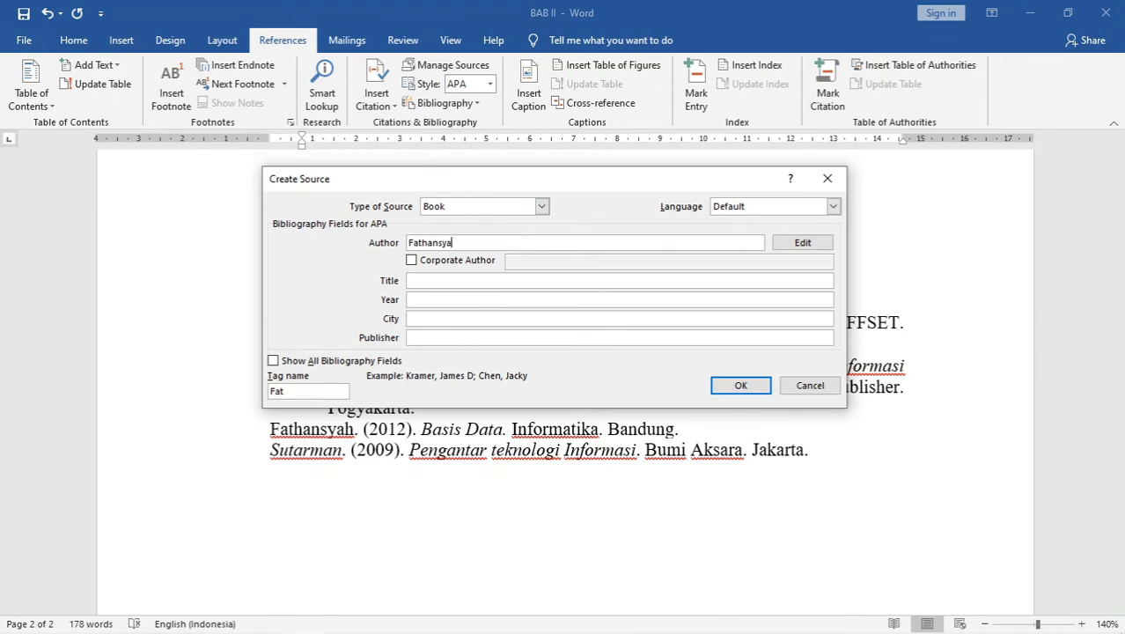
- Complete the source with title "Basis Data", year 2012, city Bandung and publisher "Informatika", and insert it as a citation
click(467, 280)
text(Ba)
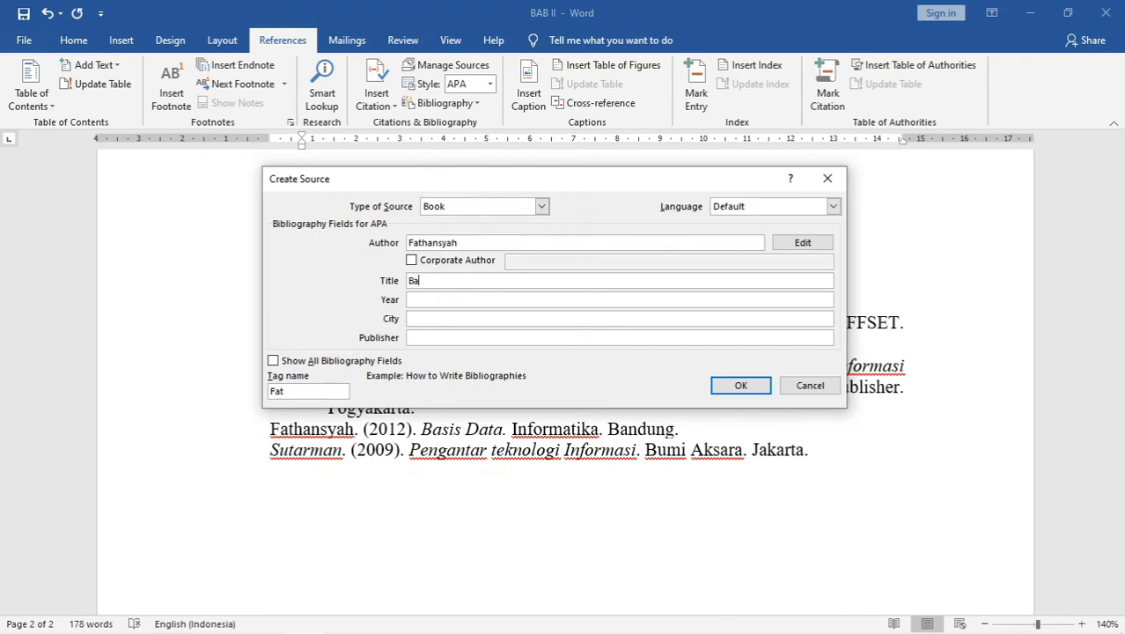
text(sis Data)
click(459, 300)
text(201)
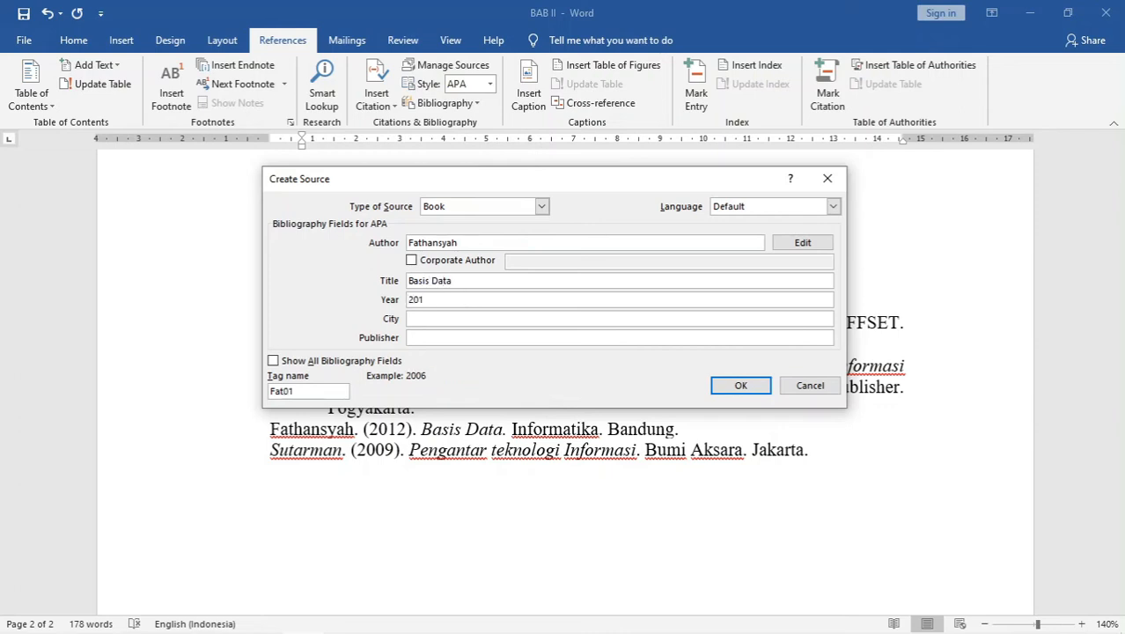
text(2)
click(443, 319)
text(Bandung)
click(442, 342)
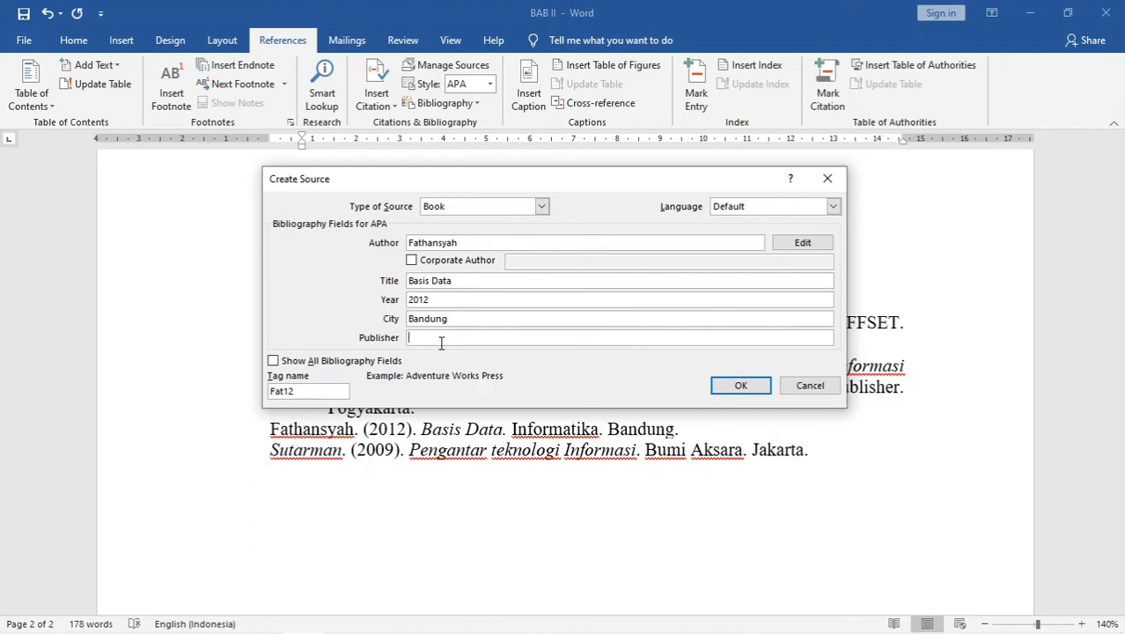
text(Informatika)
click(739, 390)
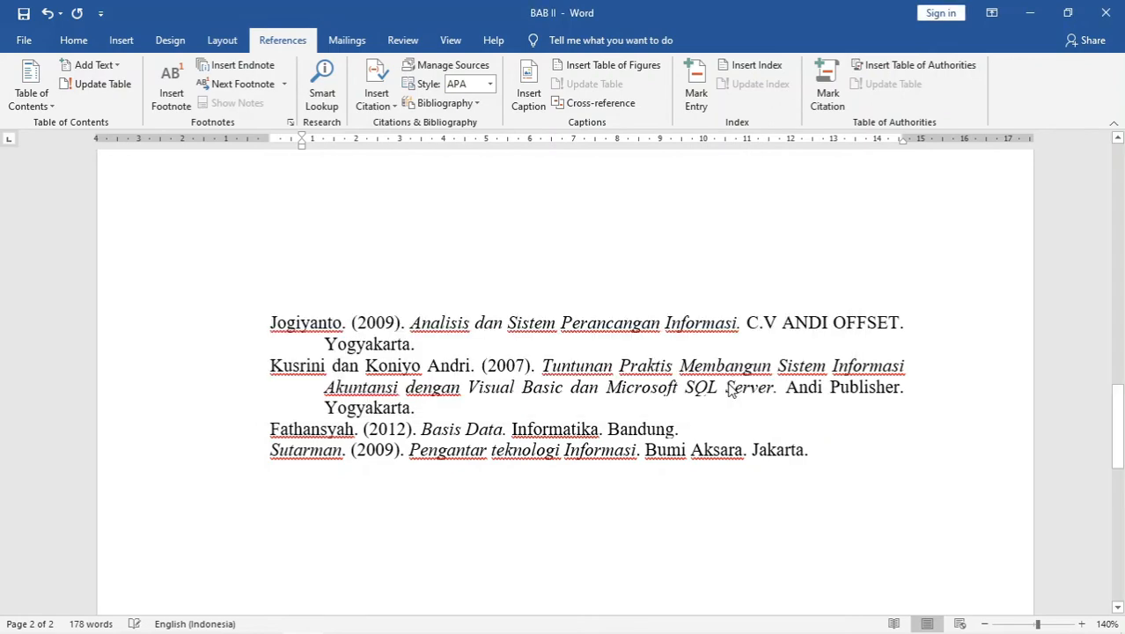
- Set the 2012 citation in the SISTEM paragraph to page 23 and suppress its author and title
scroll(704, 423, up, 3)
scroll(704, 424, up, 10)
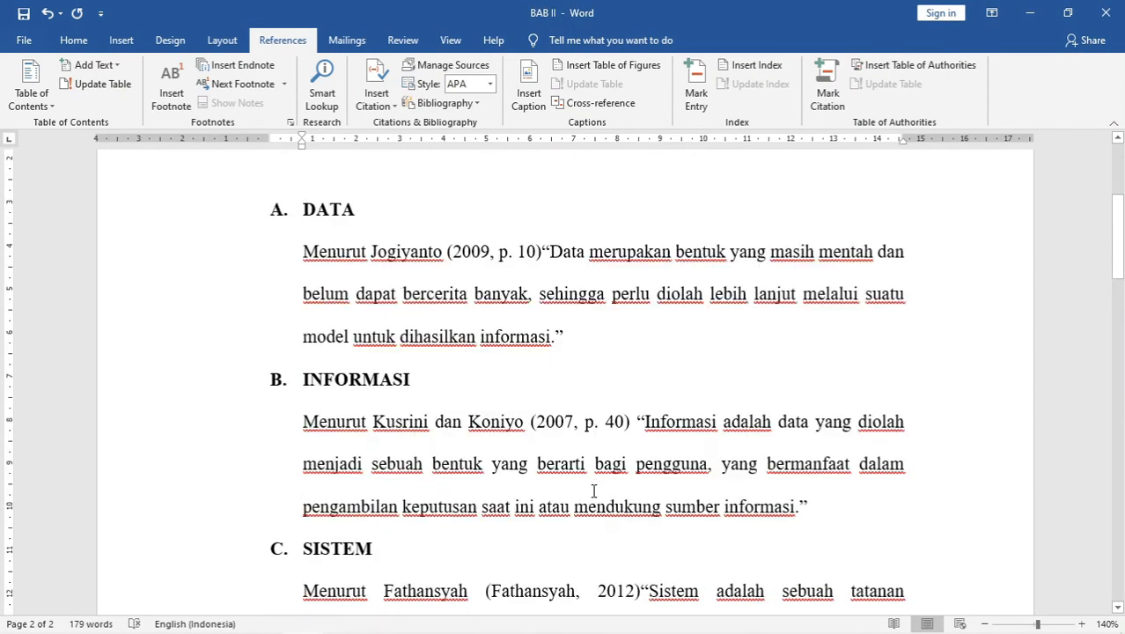
click(567, 428)
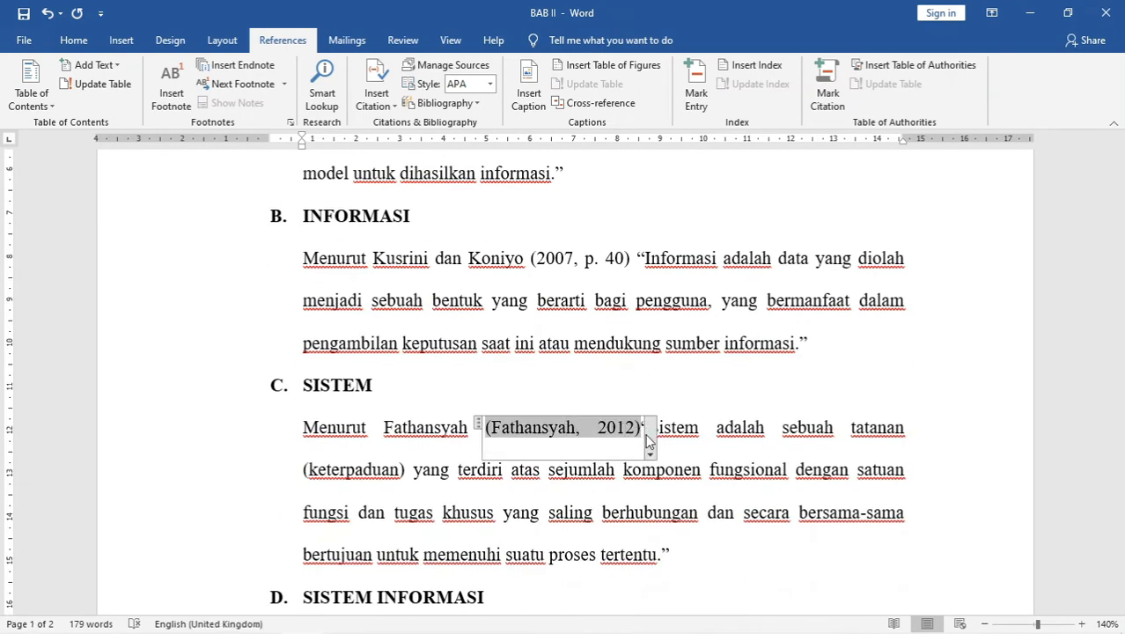
click(648, 444)
click(545, 471)
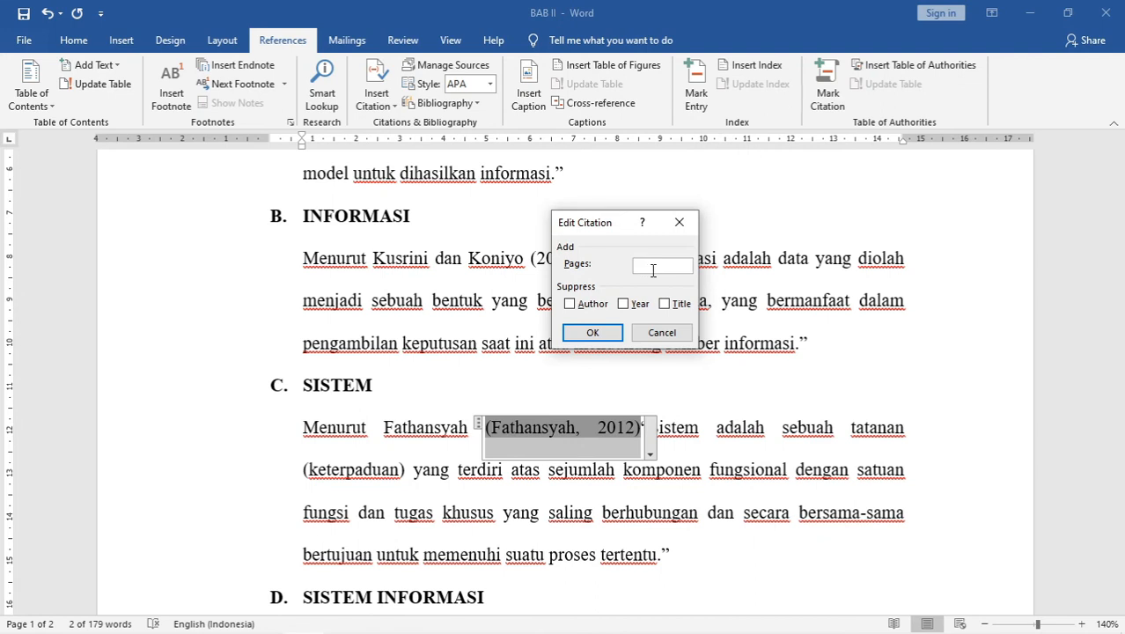
text(23)
click(571, 305)
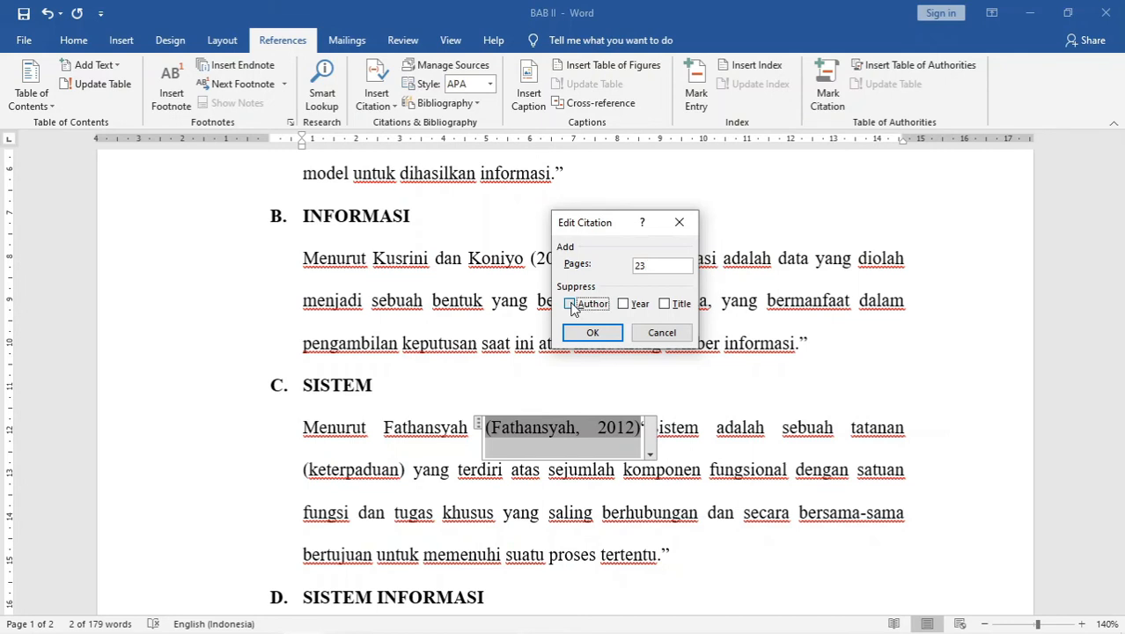
click(664, 304)
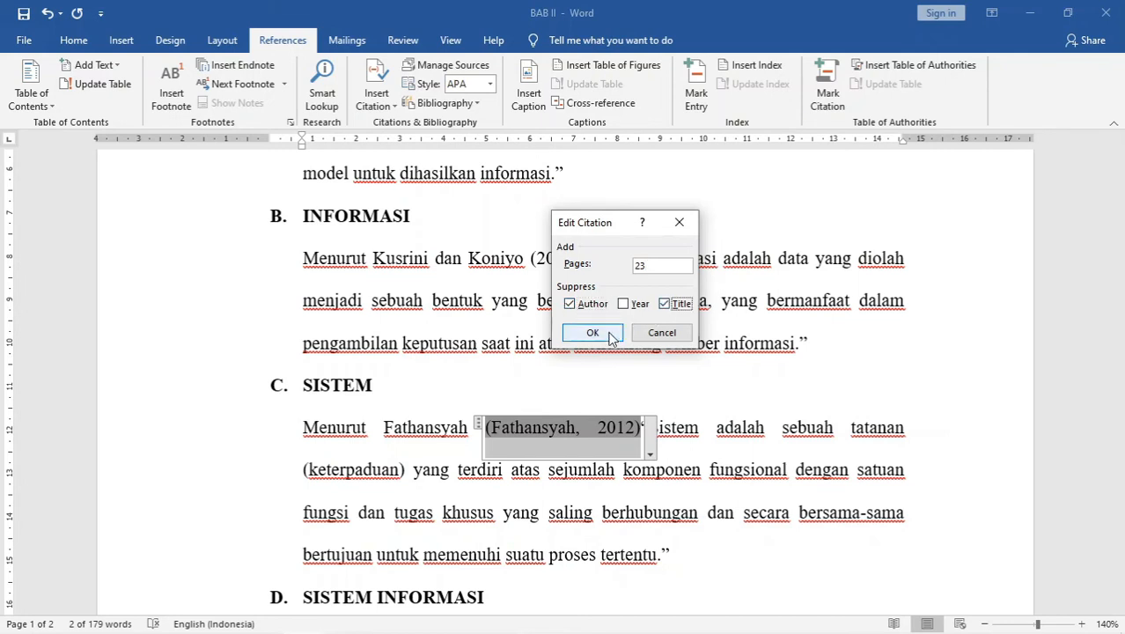
click(573, 434)
click(593, 430)
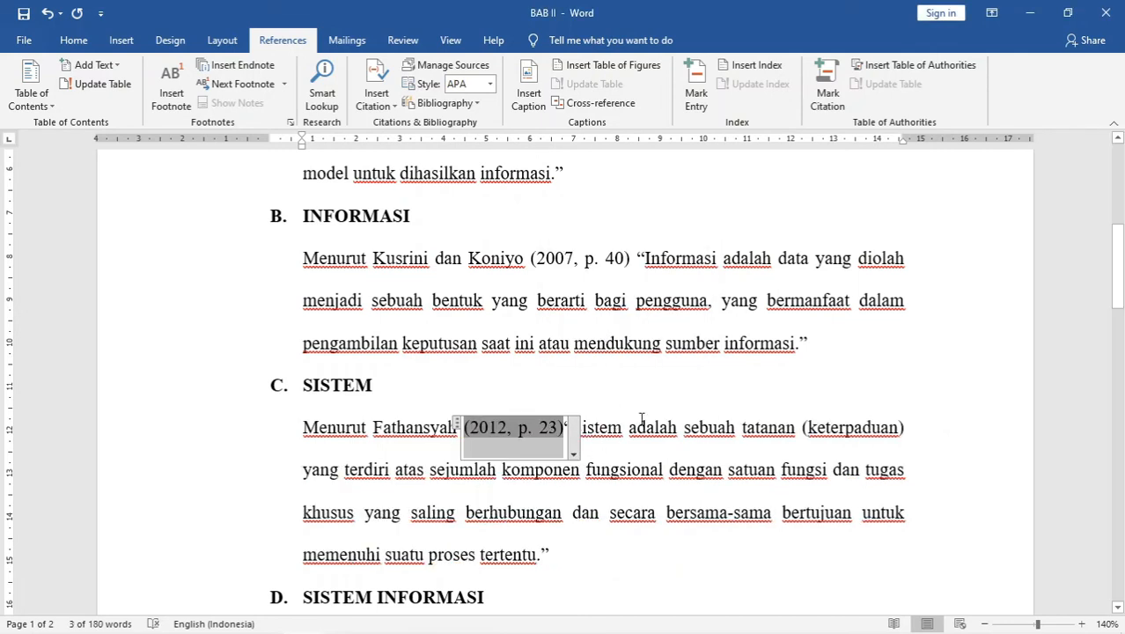
- Insert a space between the 2012 citation and the quoted definition in the SISTEM paragraph
click(643, 365)
click(566, 427)
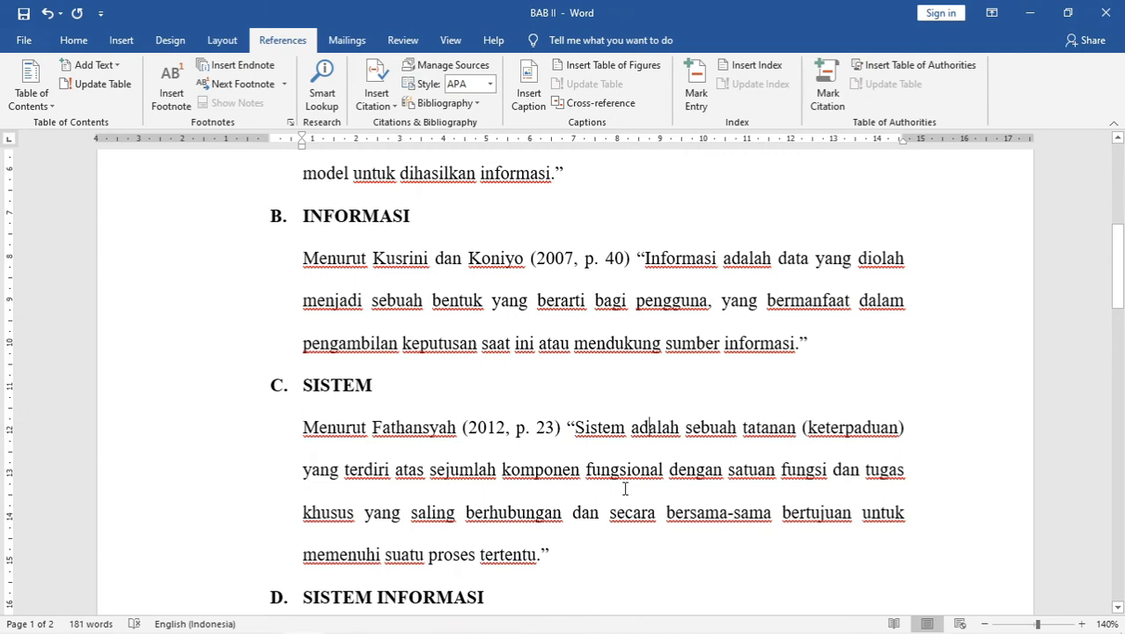
click(648, 427)
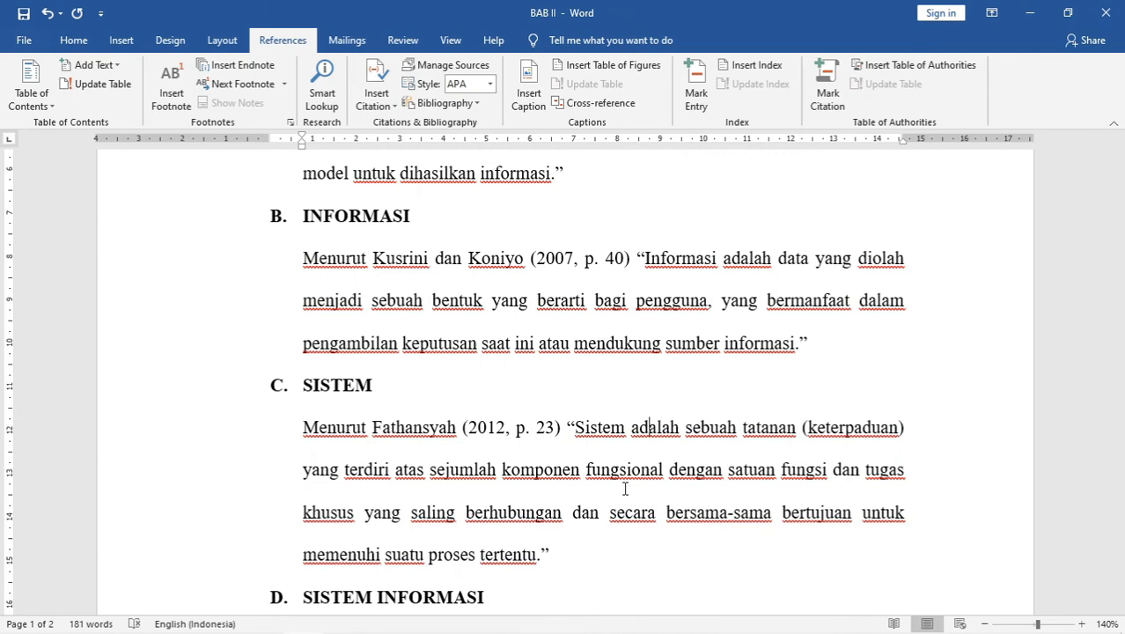
- Review the stored citation sources and the manually written reference list on the second page
click(374, 104)
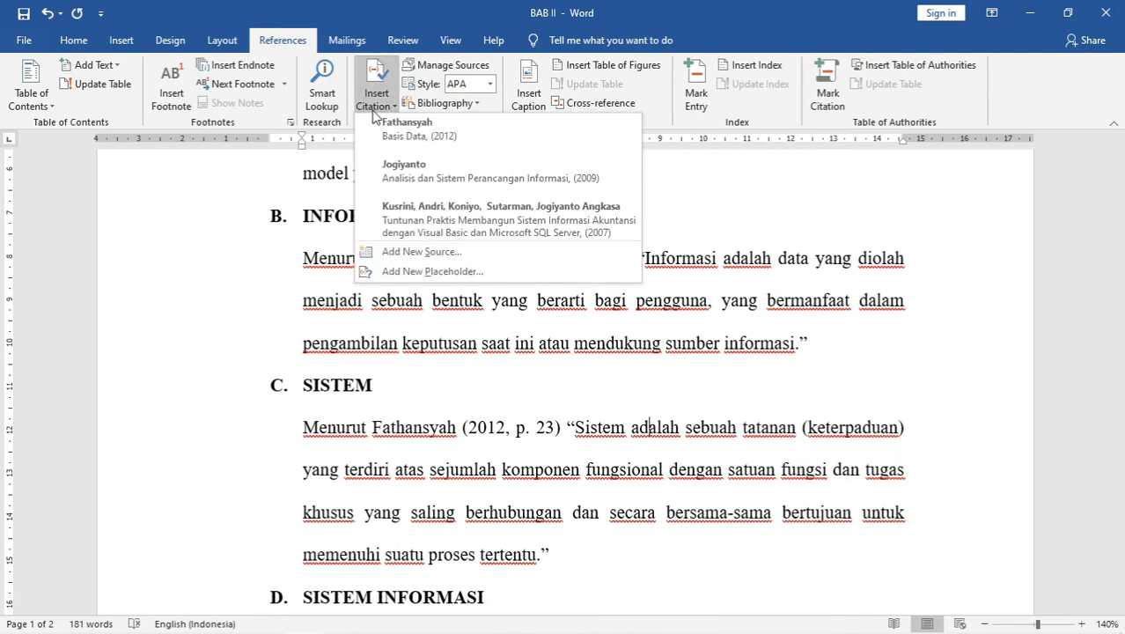
click(546, 385)
scroll(555, 435, down, 6)
scroll(555, 435, down, 4)
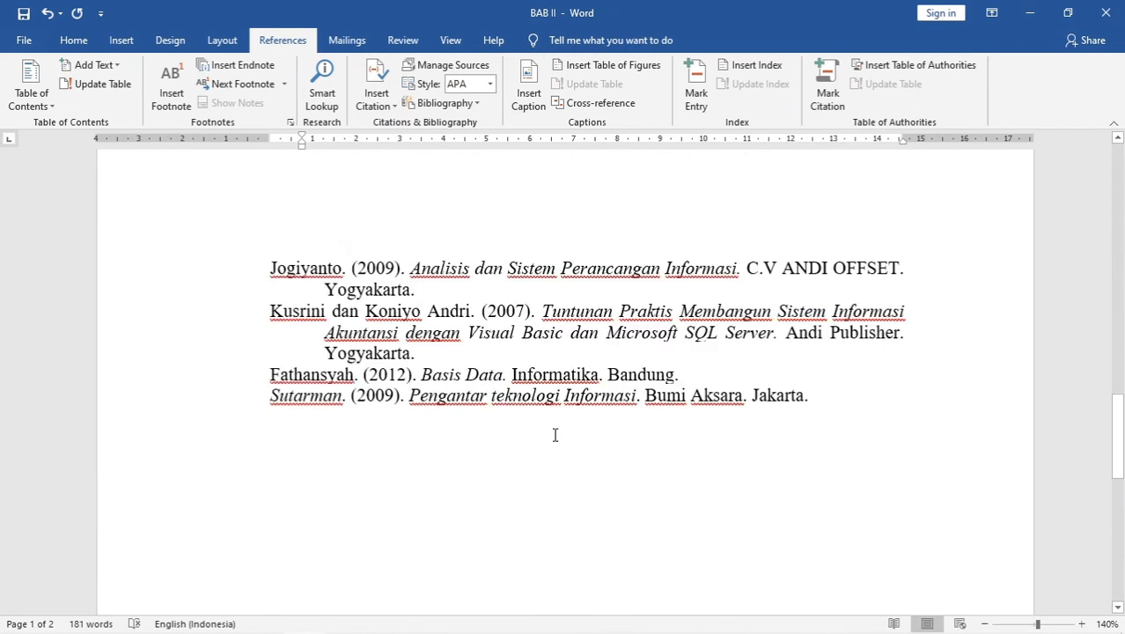
scroll(395, 391, up, 3)
click(377, 482)
scroll(373, 495, down, 1)
scroll(374, 496, down, 1)
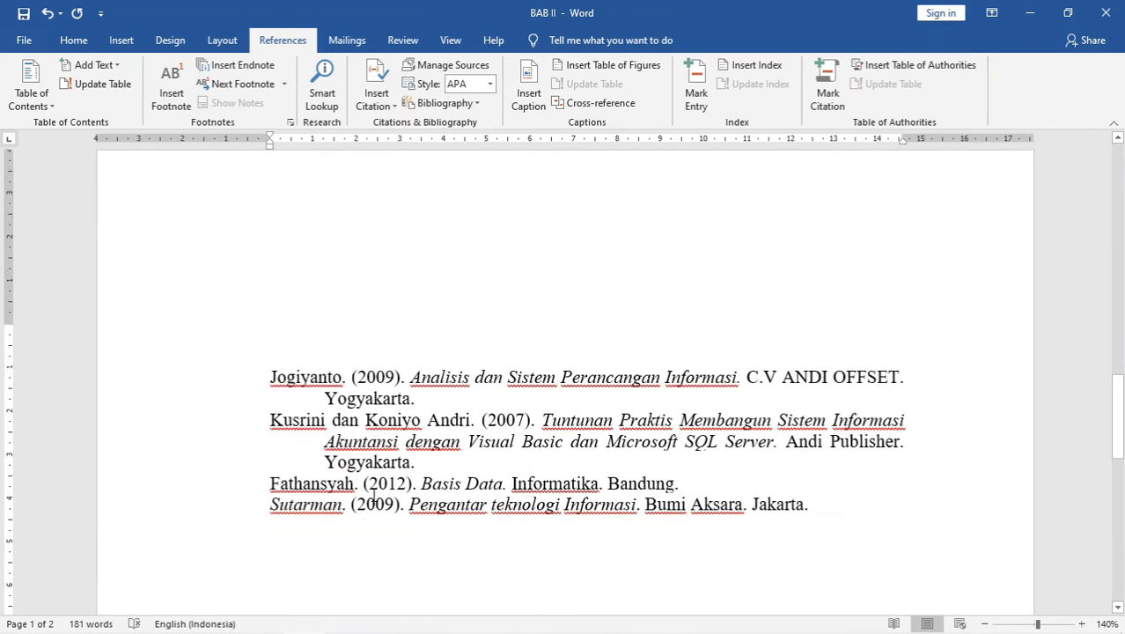
- Insert blank lines above the manually written reference list on the second page
key(Return)
key(Return)
key(Return)
key(Return)
key(Up)
key(Up)
key(Up)
key(Up)
key(Up)
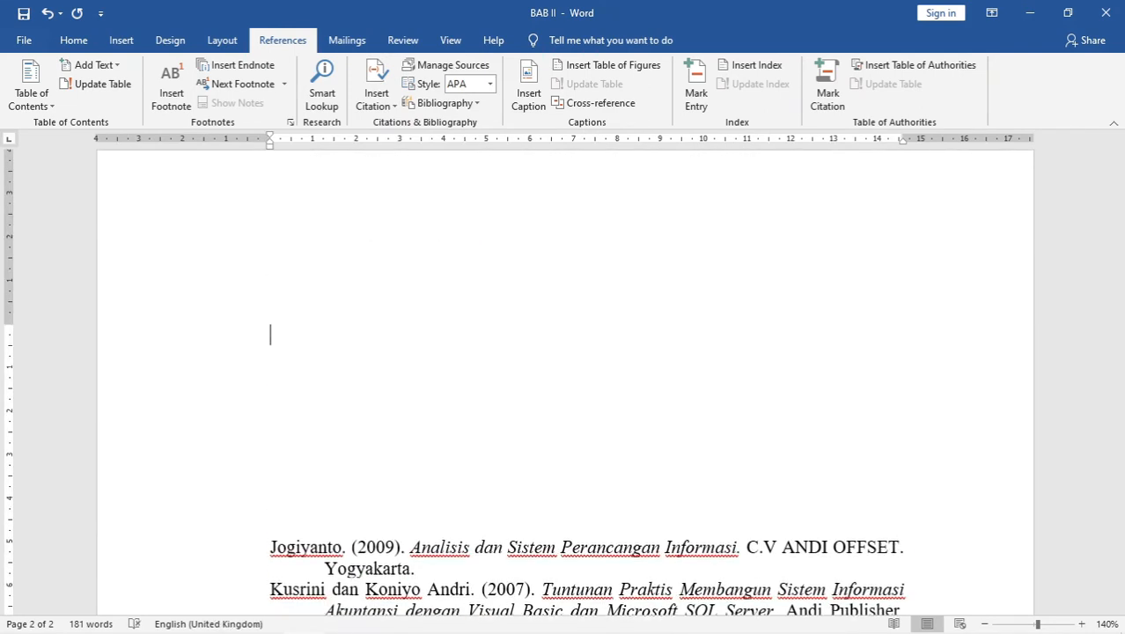
- Insert a next-page section break on the empty line after the SISTEM INFORMASI paragraph
key(Up)
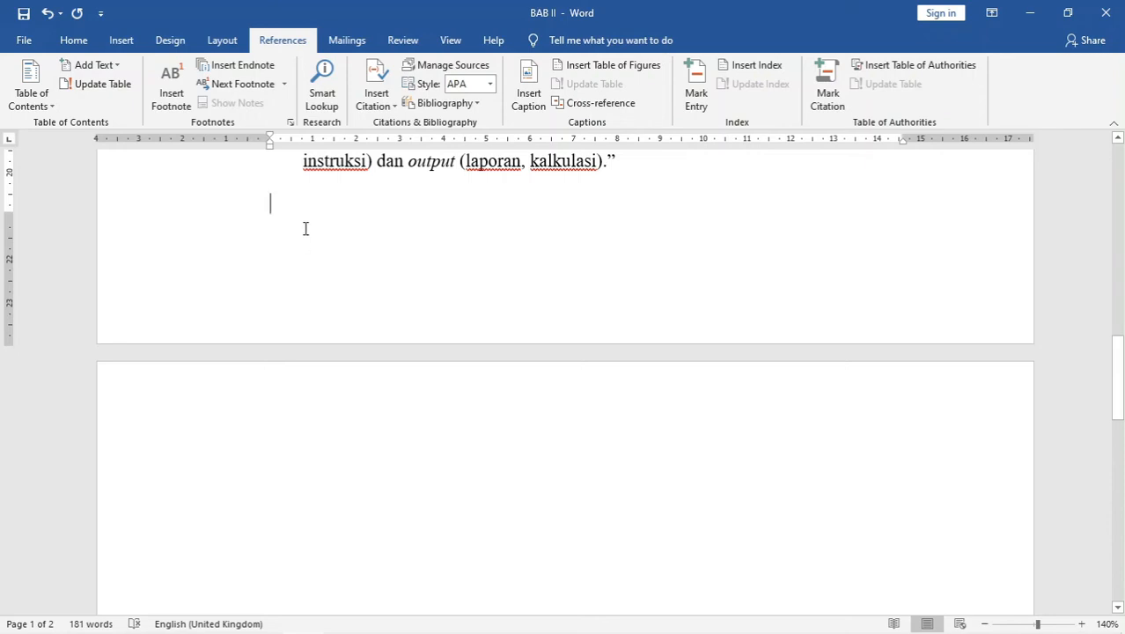
click(169, 42)
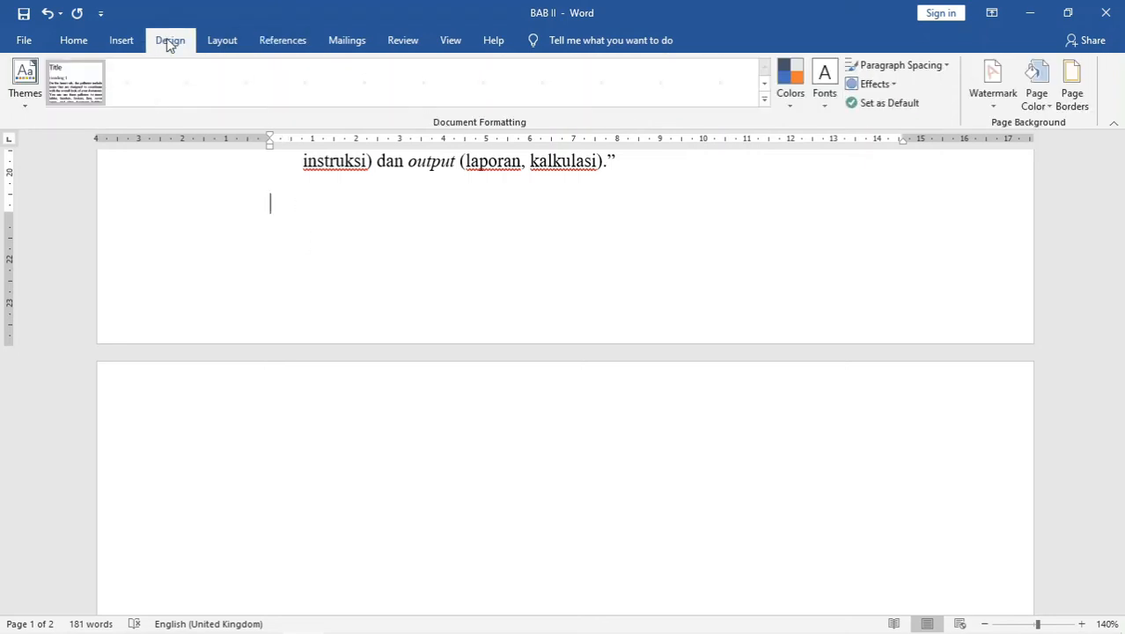
click(130, 42)
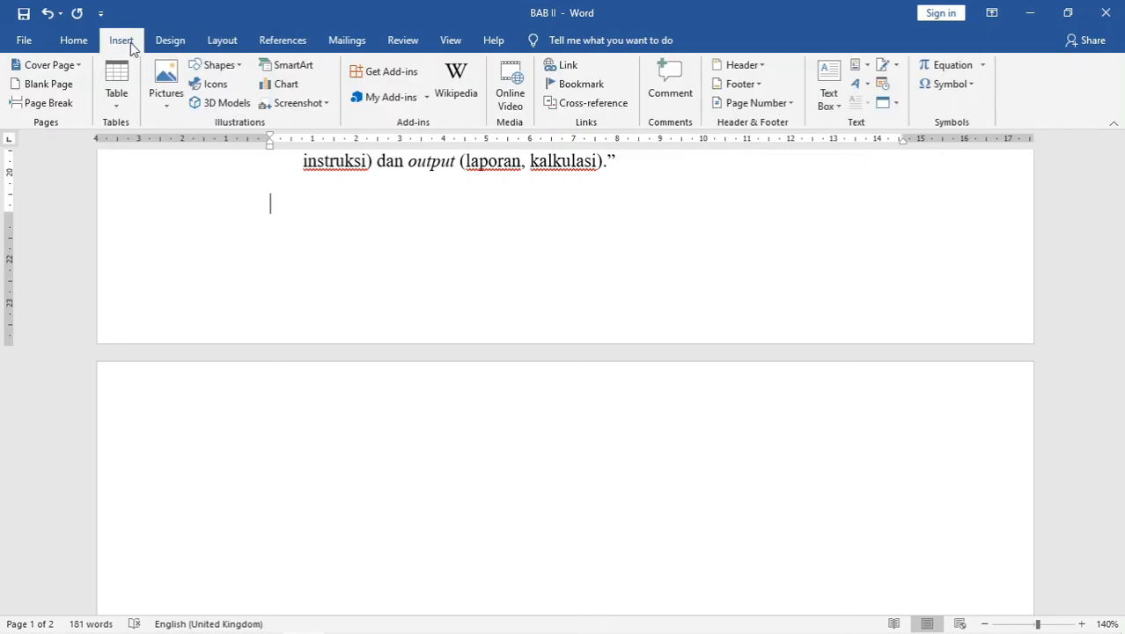
click(222, 40)
click(225, 67)
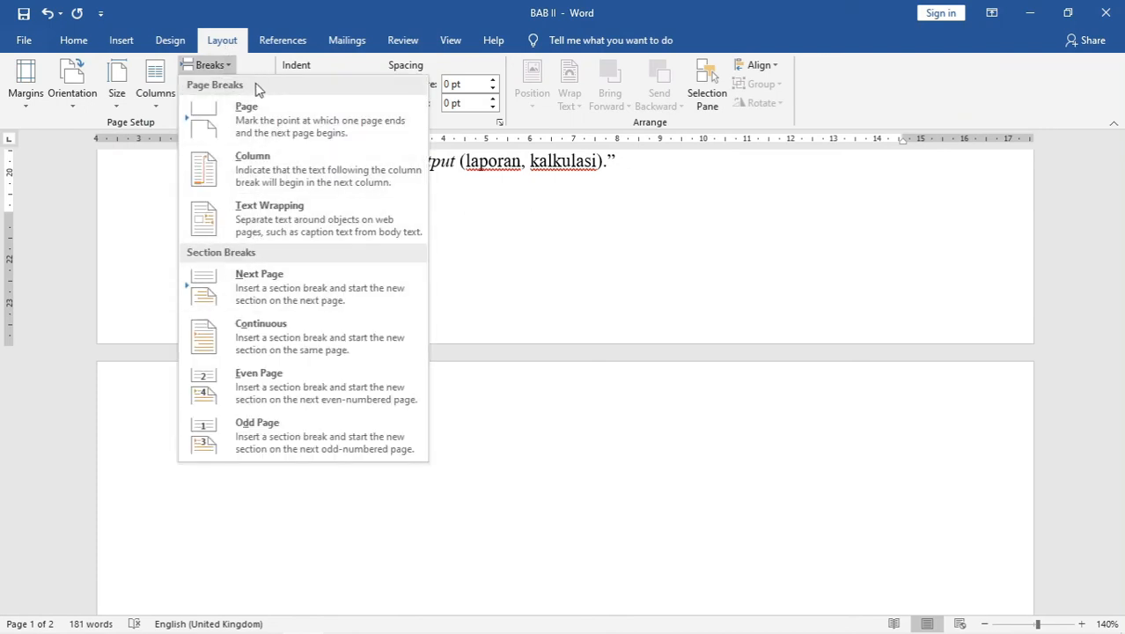
click(291, 285)
scroll(389, 418, down, 7)
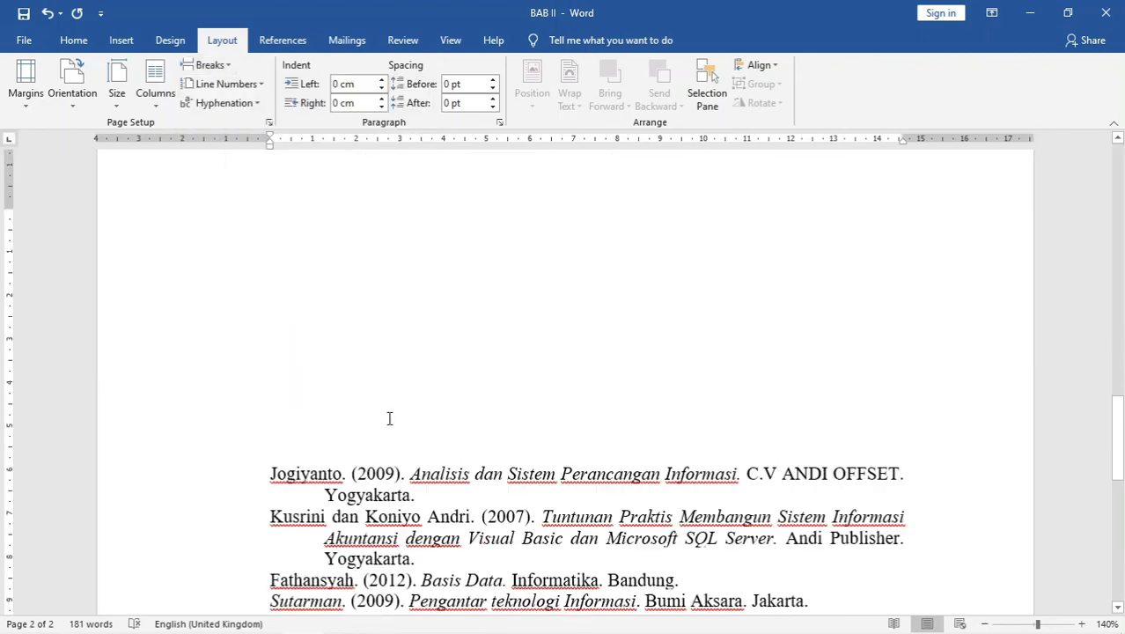
scroll(304, 366, up, 3)
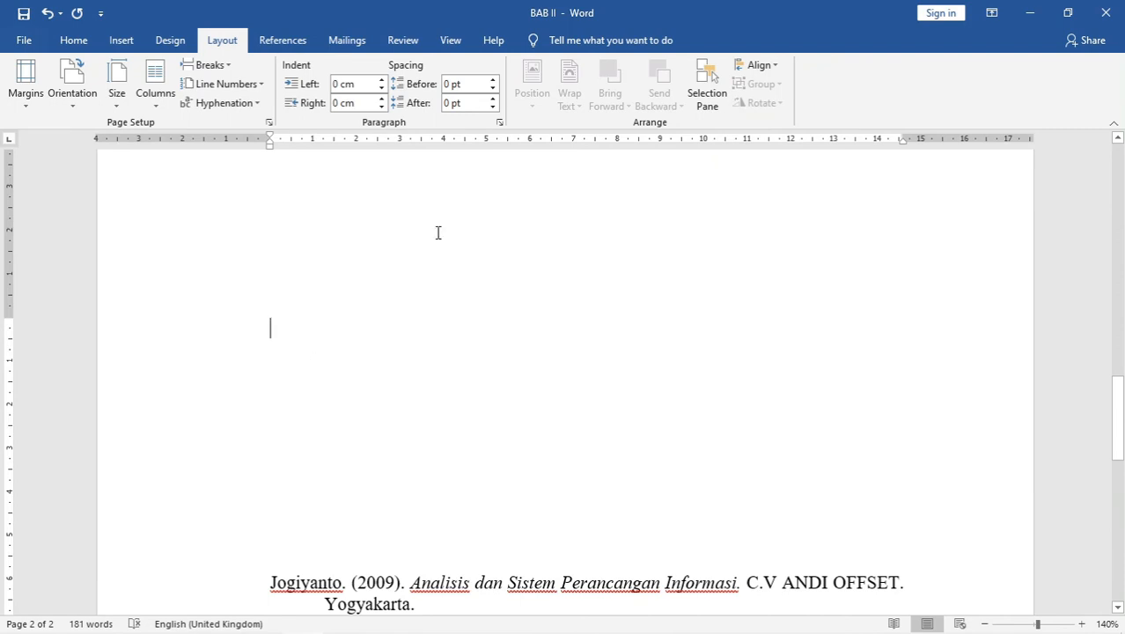
- Insert the built-in Bibliography block at the start of the second page
click(288, 41)
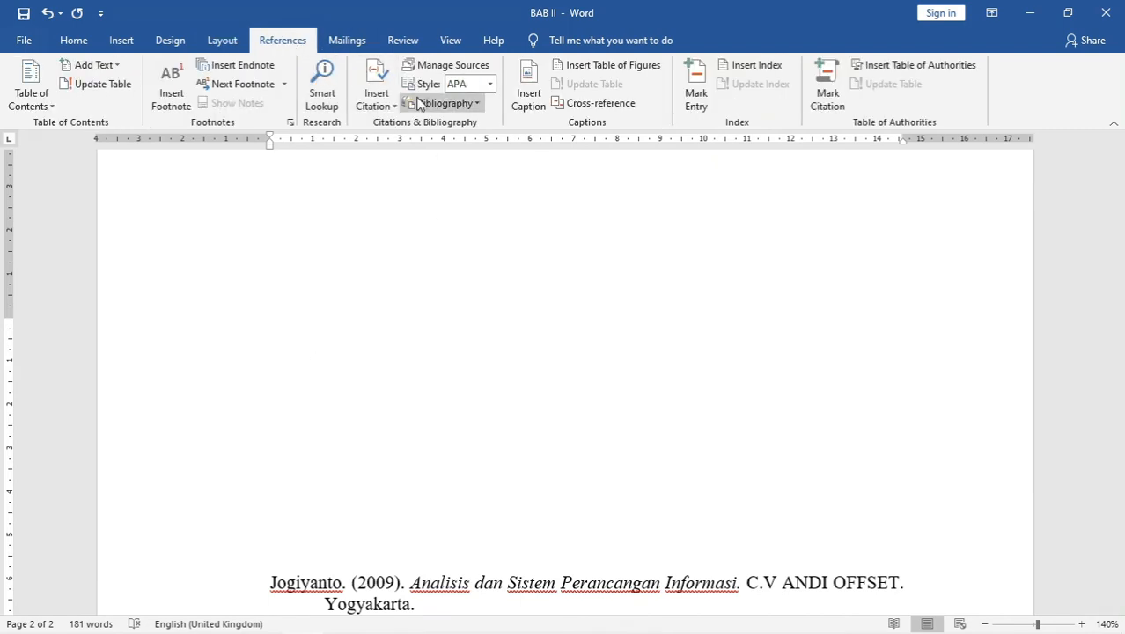
click(475, 104)
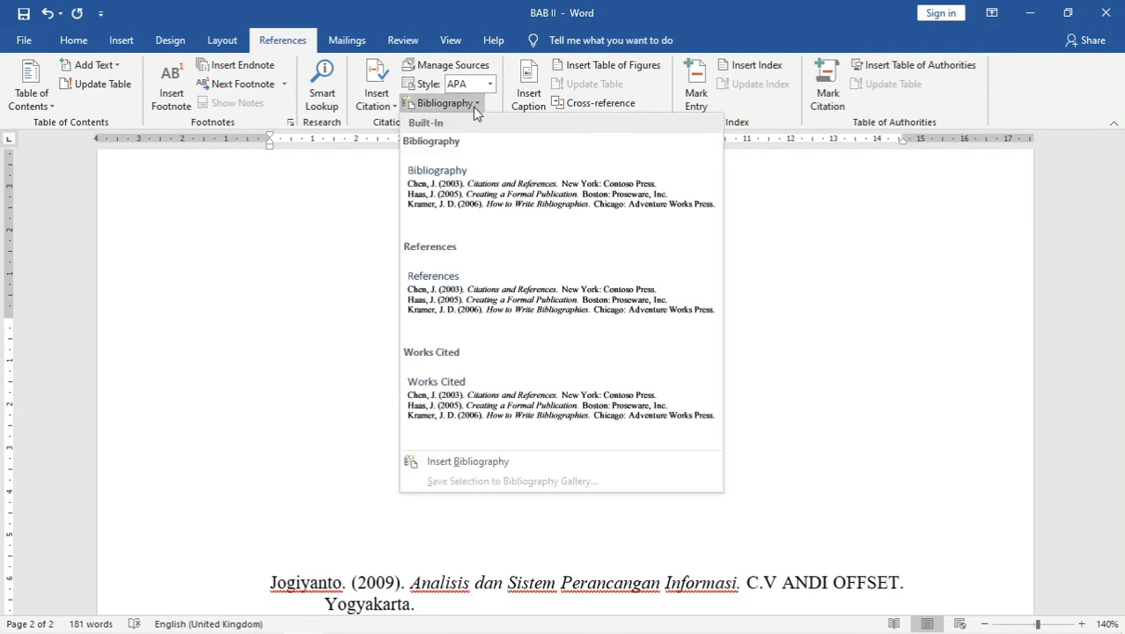
click(469, 189)
click(447, 438)
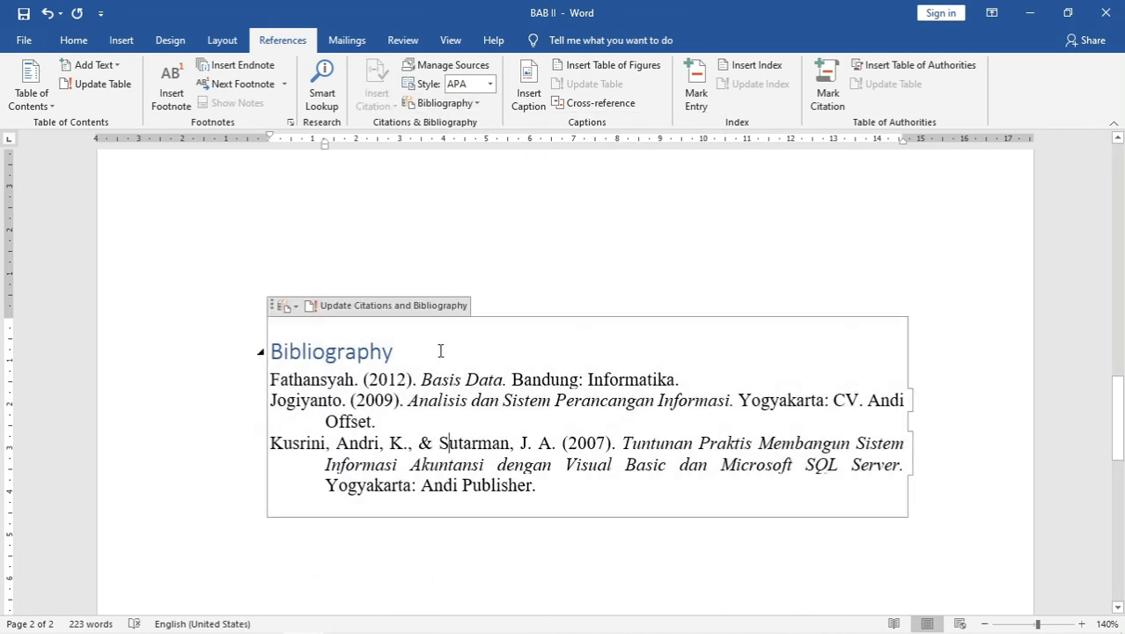
- Delete the "Bibliography" heading text from the inserted block, keeping its empty heading line
drag(396, 338, 263, 341)
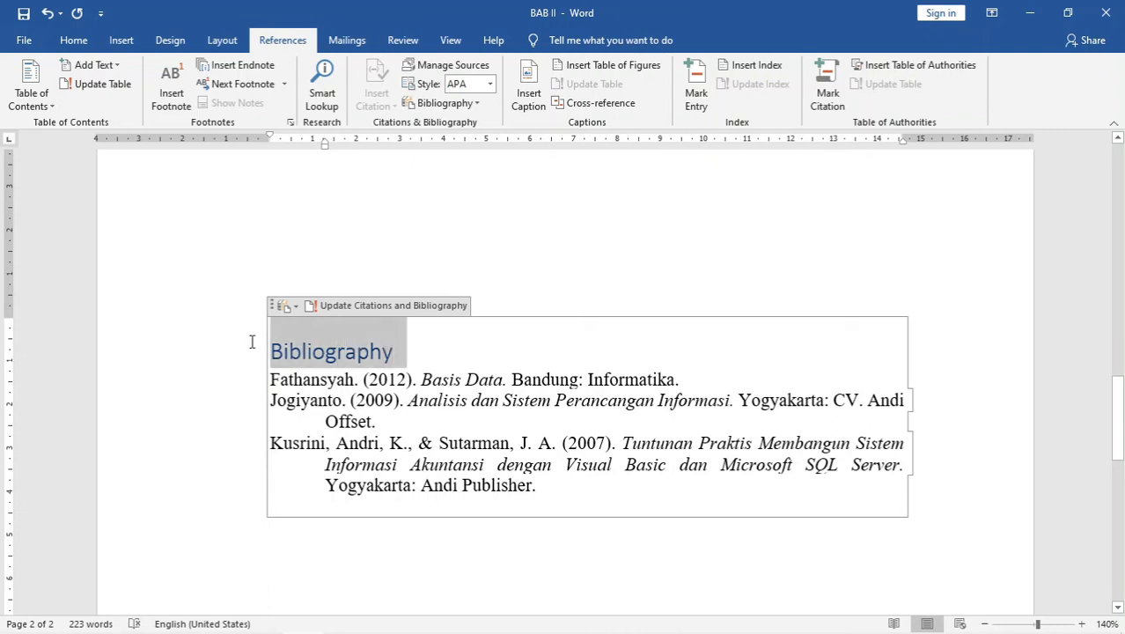
click(383, 351)
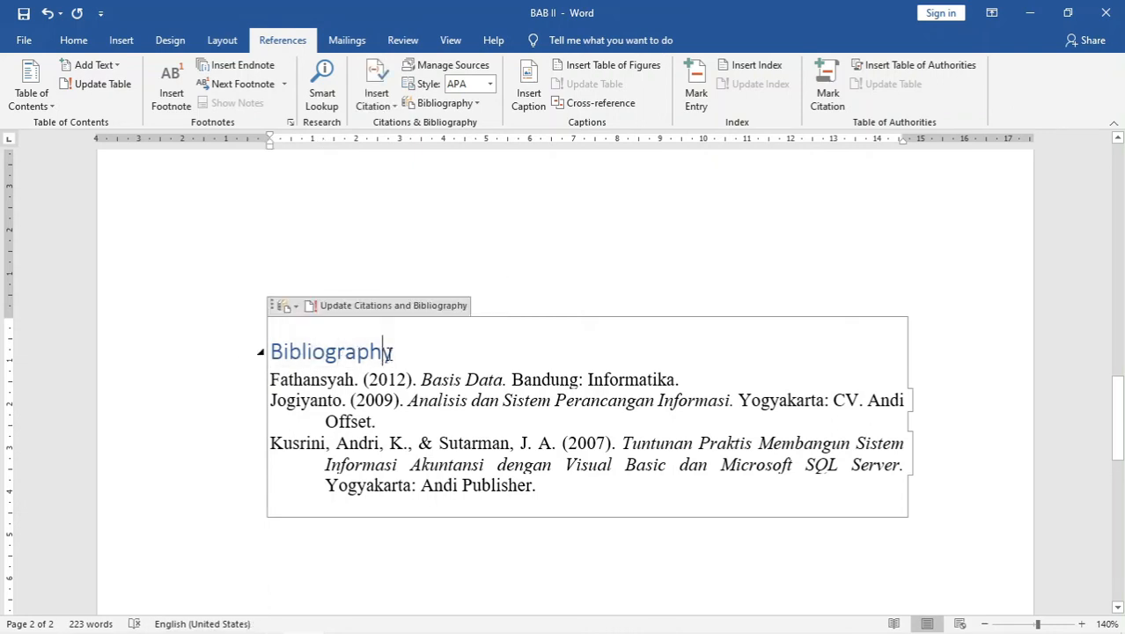
drag(384, 352, 276, 350)
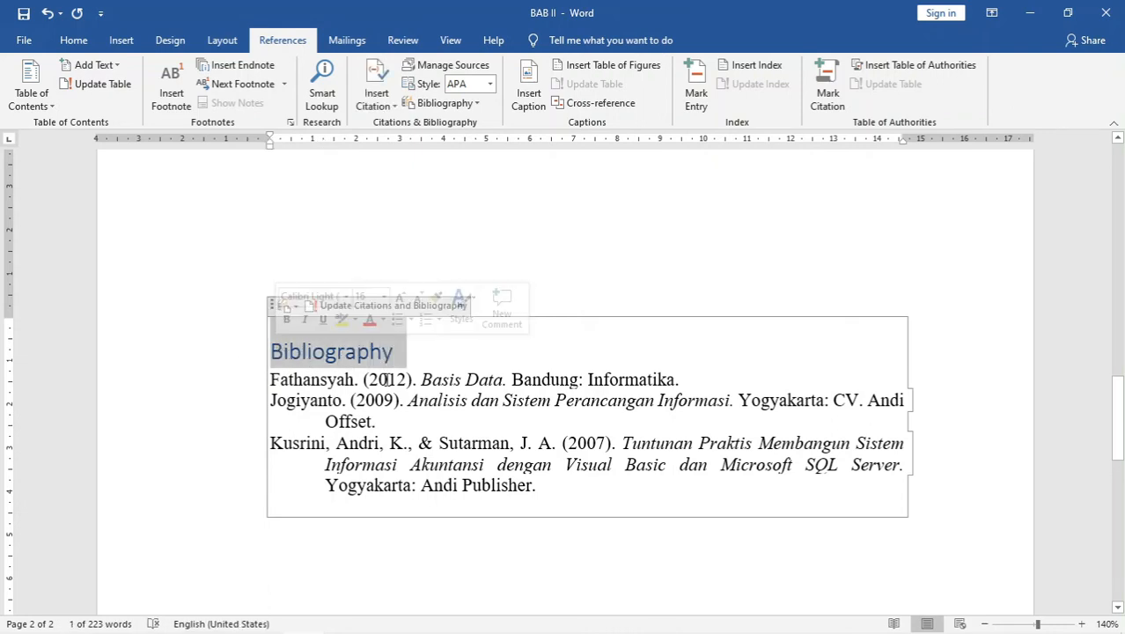
key(Delete)
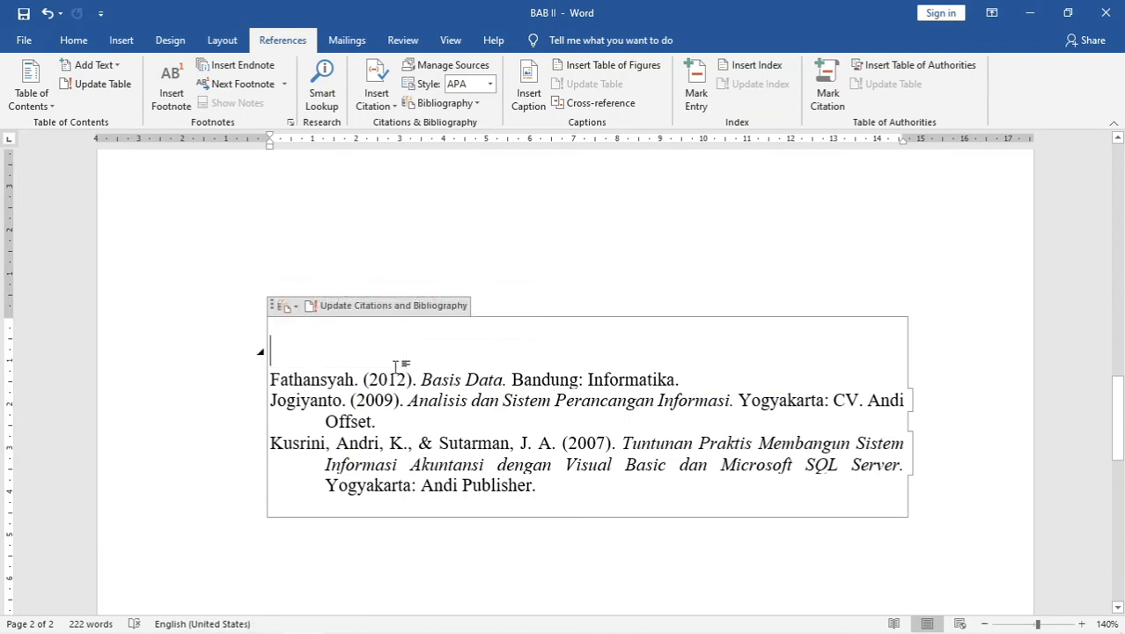
key(Delete)
key(ctrl+z)
- Set the font size of the empty heading line above the bibliography entries to 1
click(75, 39)
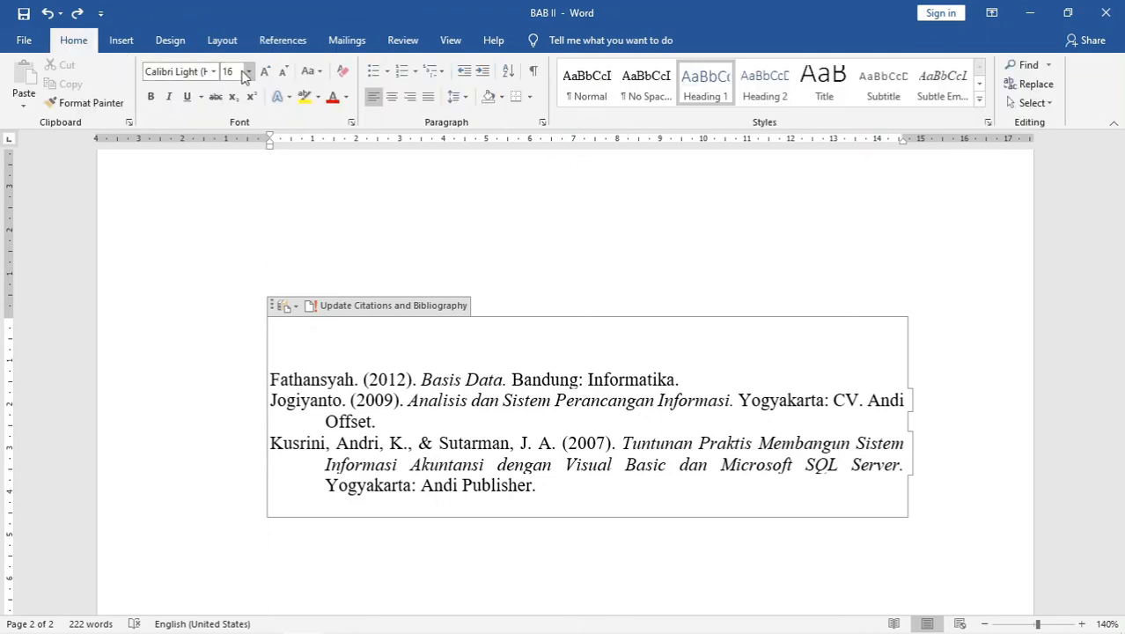
click(243, 73)
text(1)
key(Return)
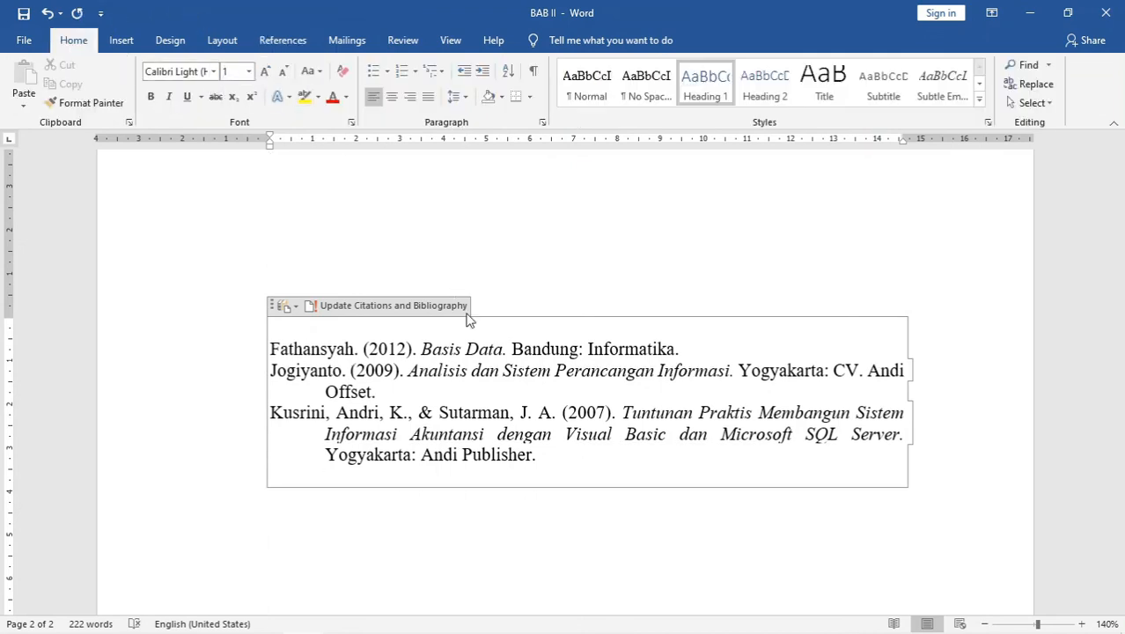
- Separate the three generated bibliography entries from each other with blank lines
click(477, 416)
drag(542, 456, 233, 370)
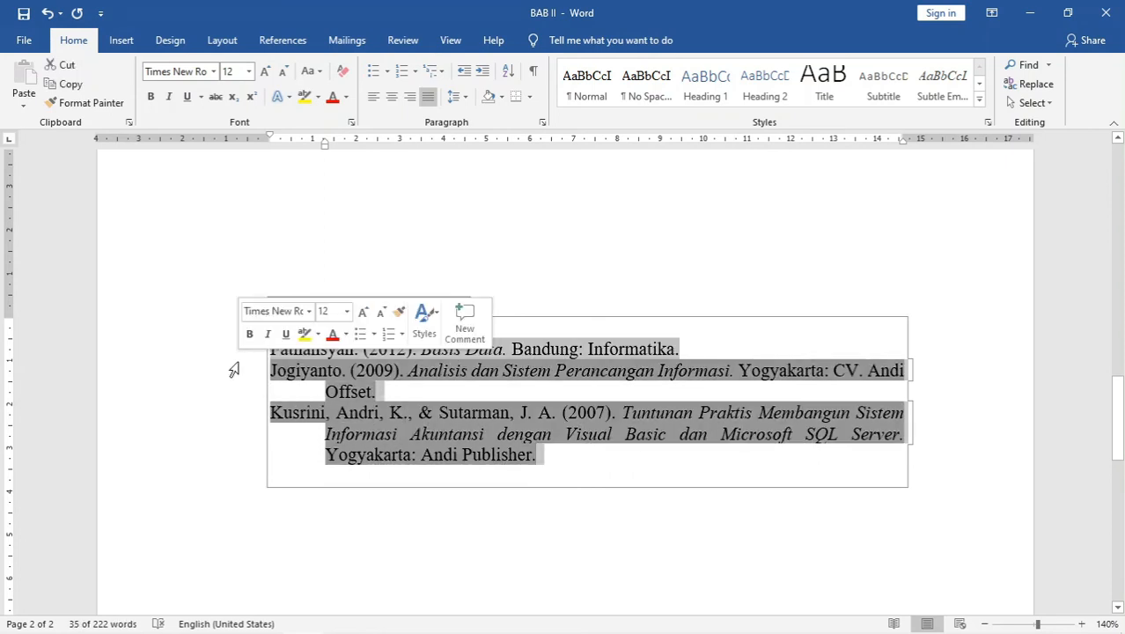
click(734, 341)
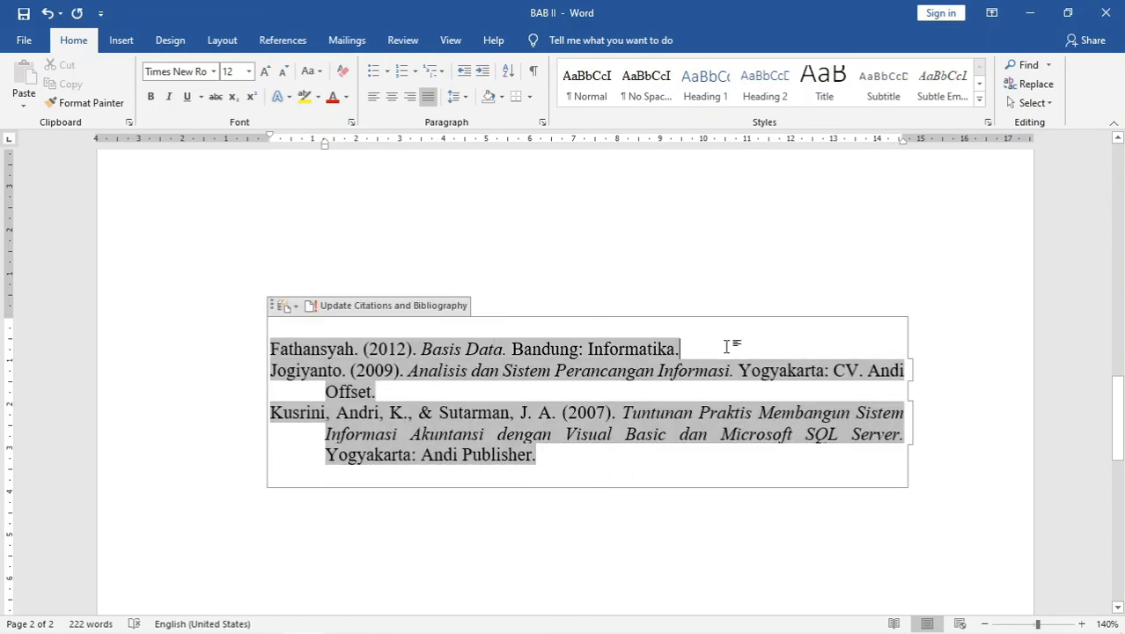
key(Return)
click(426, 408)
key(Return)
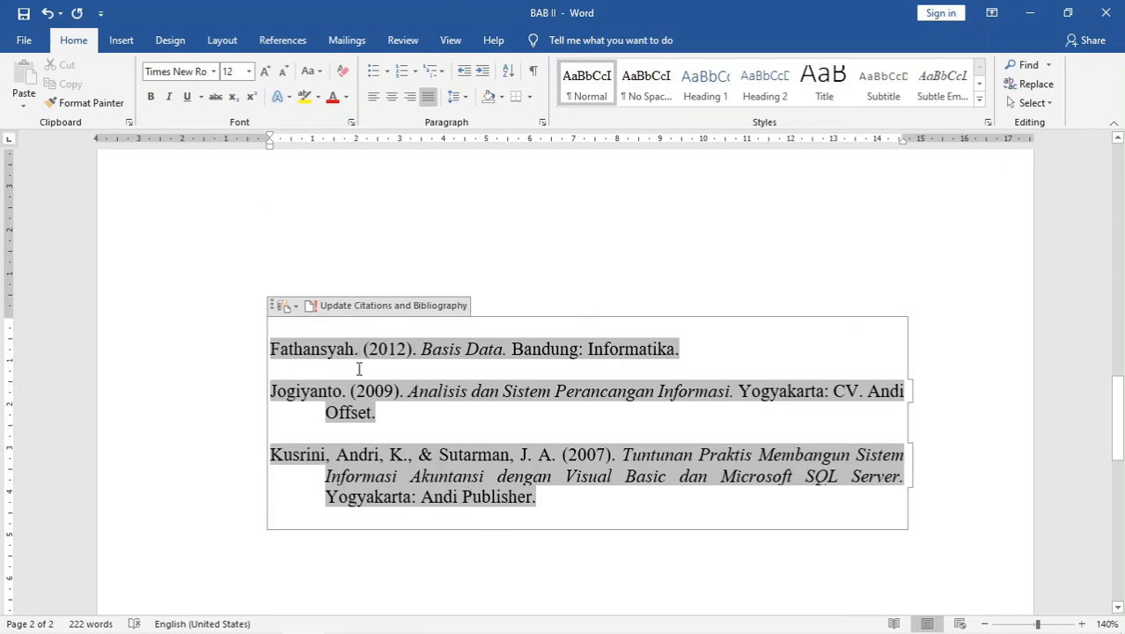
- Begin the SISTEM INFORMASI paragraph with "Menurut" and the surname of the last author in the manual reference list
scroll(355, 384, up, 8)
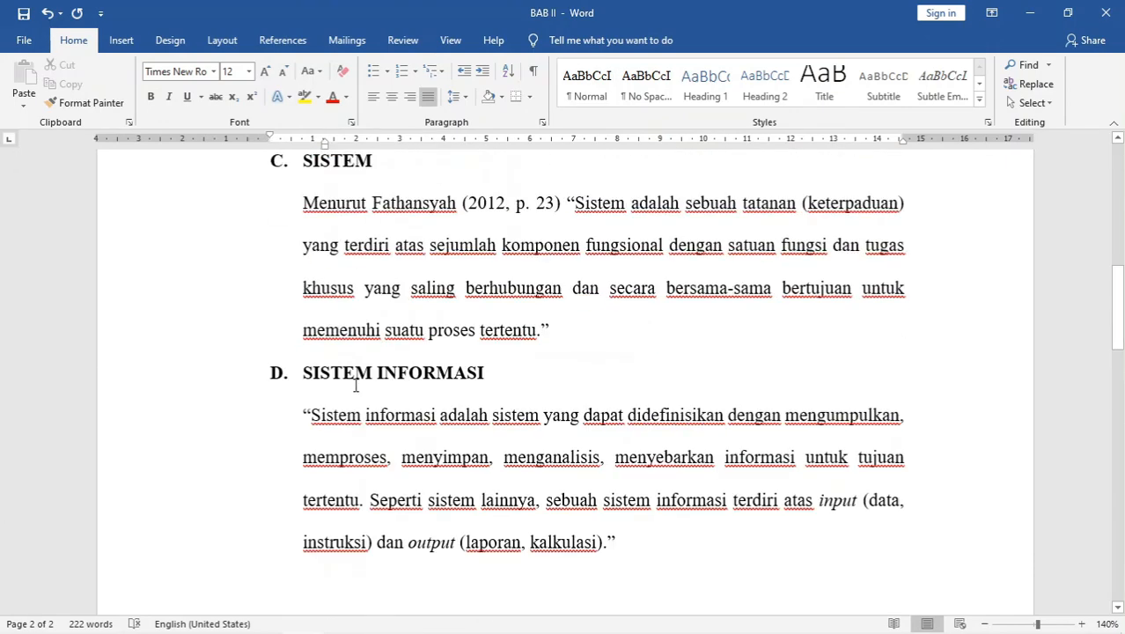
click(290, 418)
scroll(291, 418, down, 1)
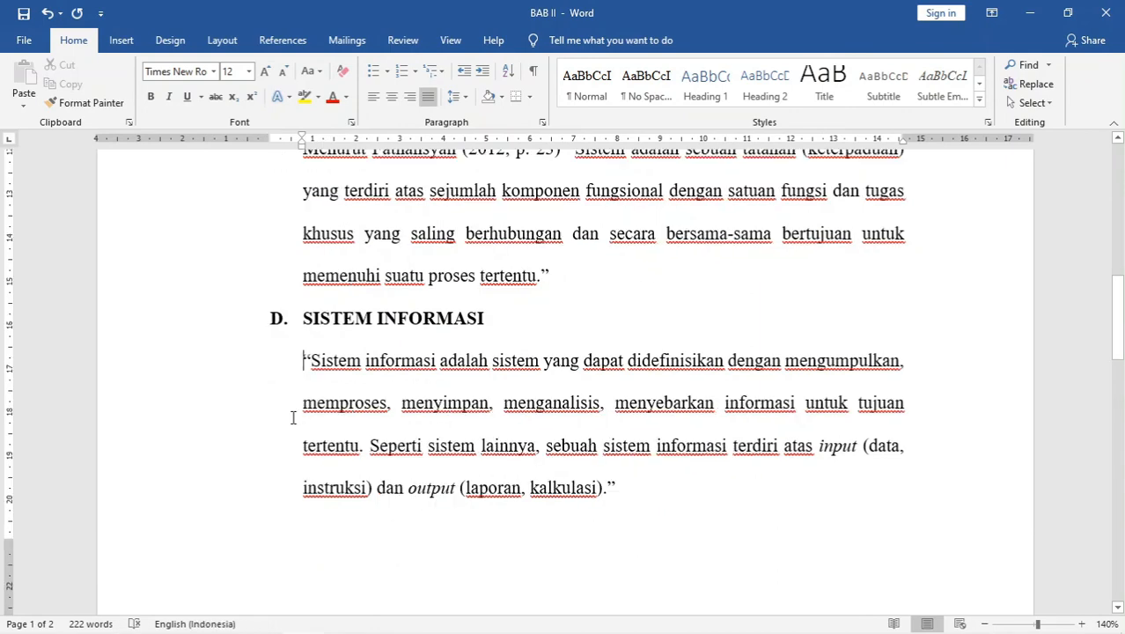
text(Menurut)
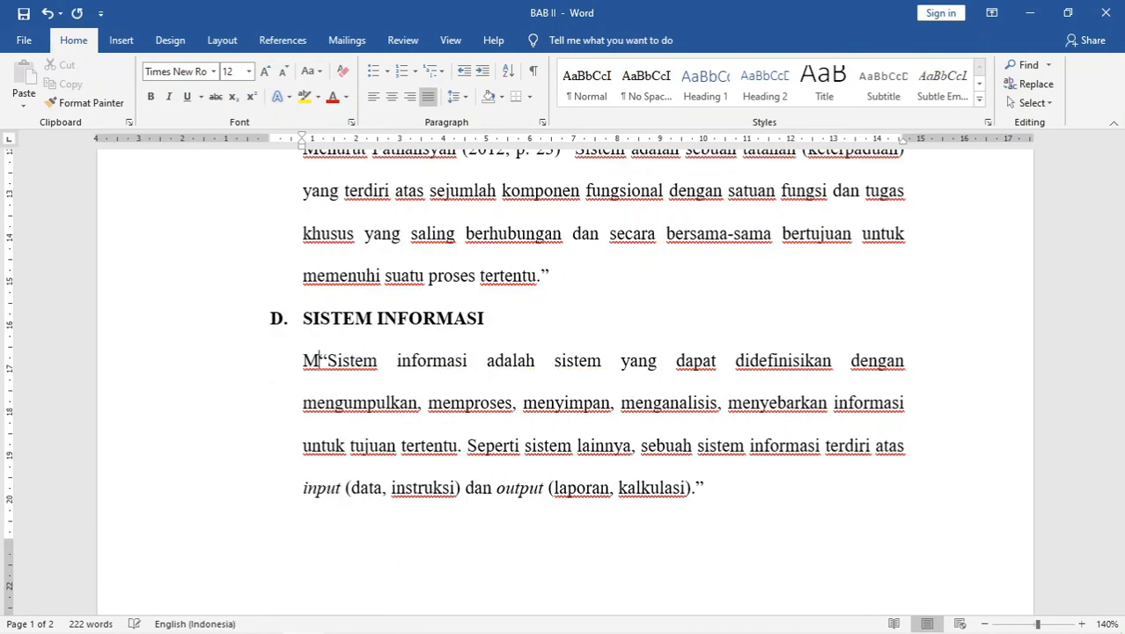
scroll(268, 385, down, 8)
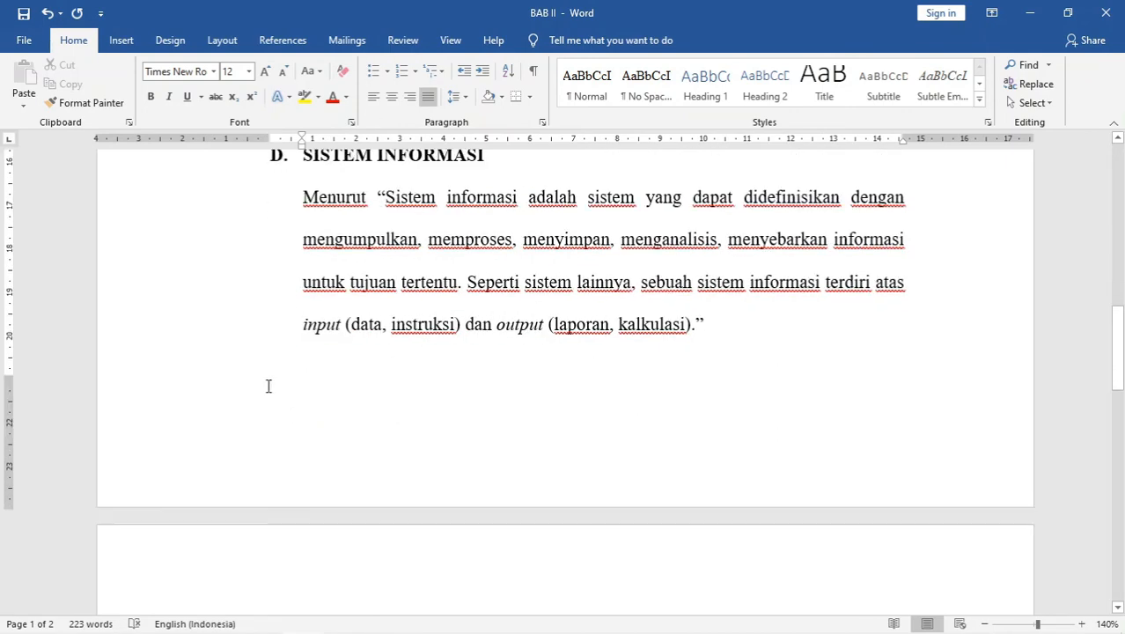
scroll(268, 387, down, 1)
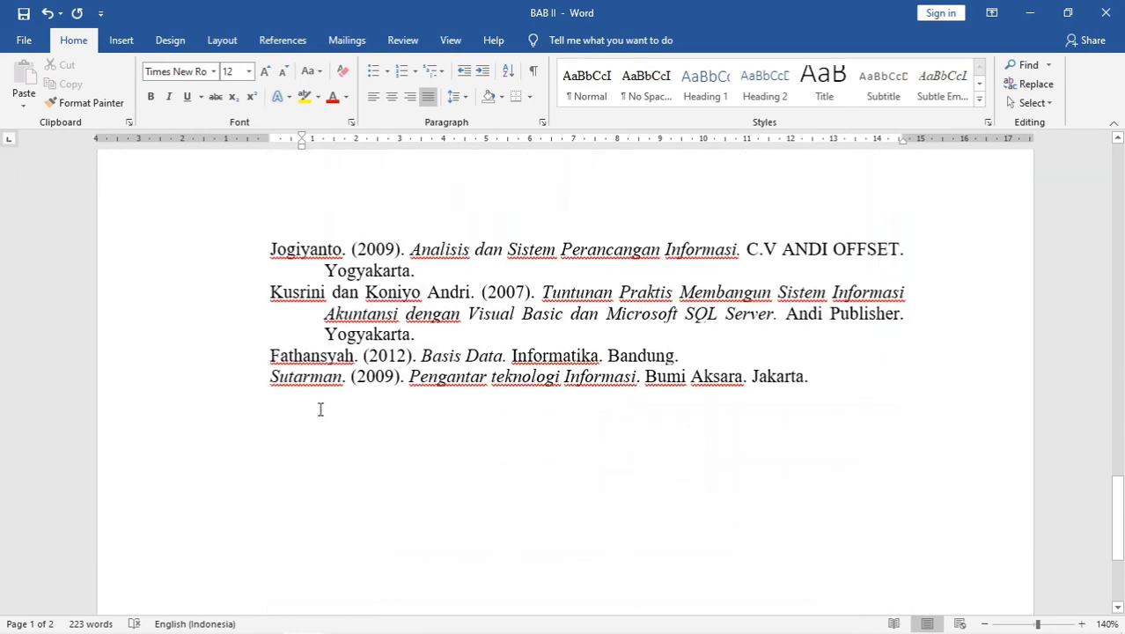
scroll(604, 369, up, 10)
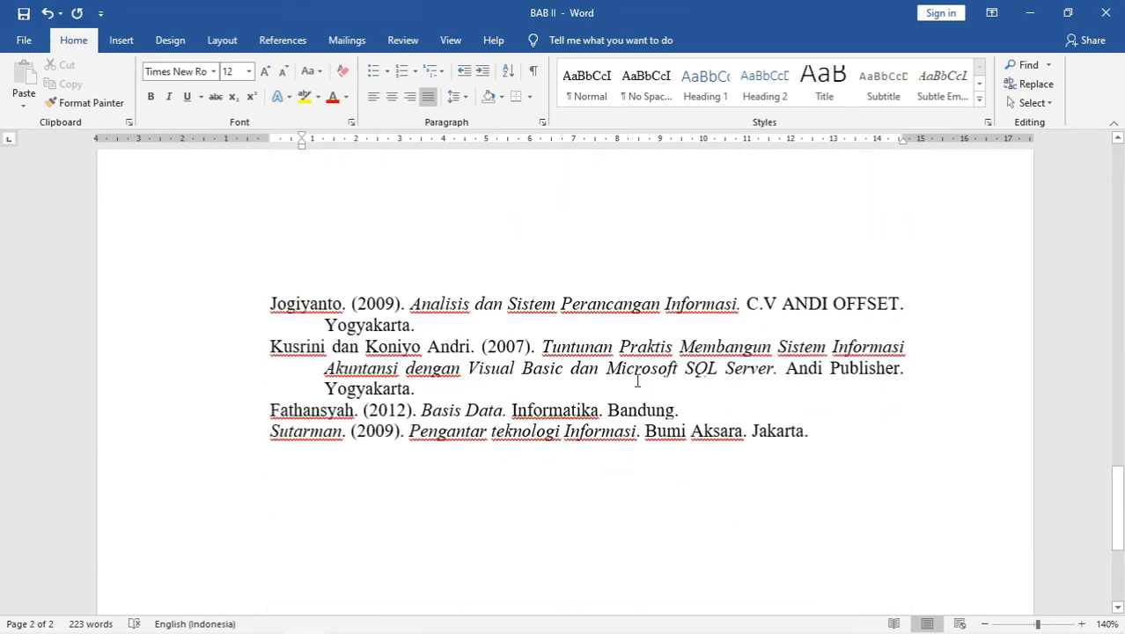
scroll(424, 386, up, 1)
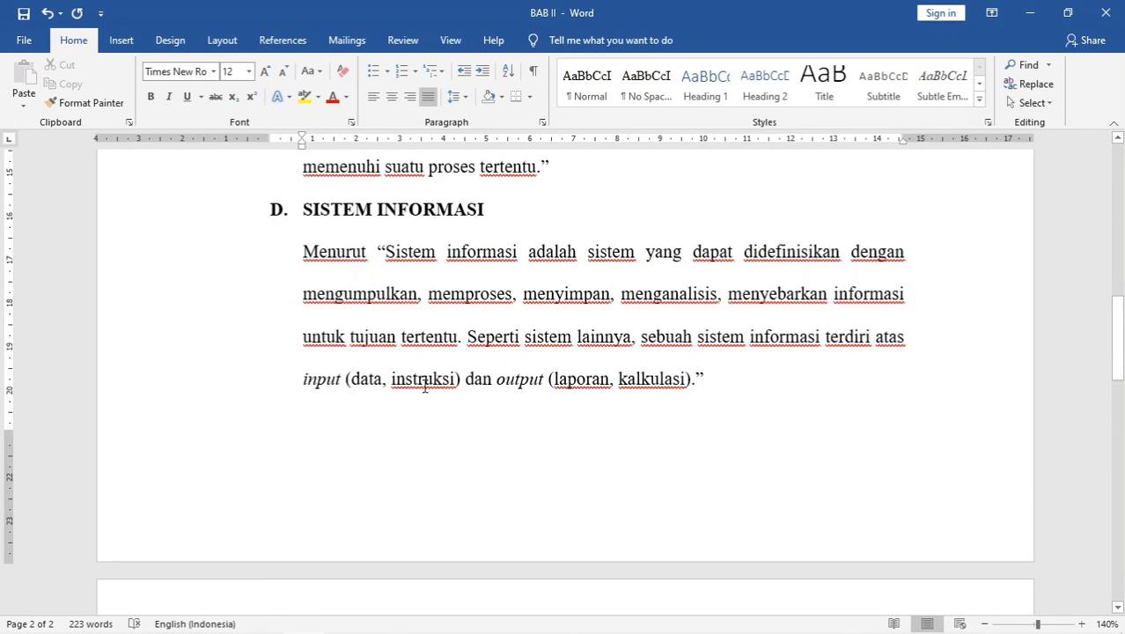
text(Sutarman)
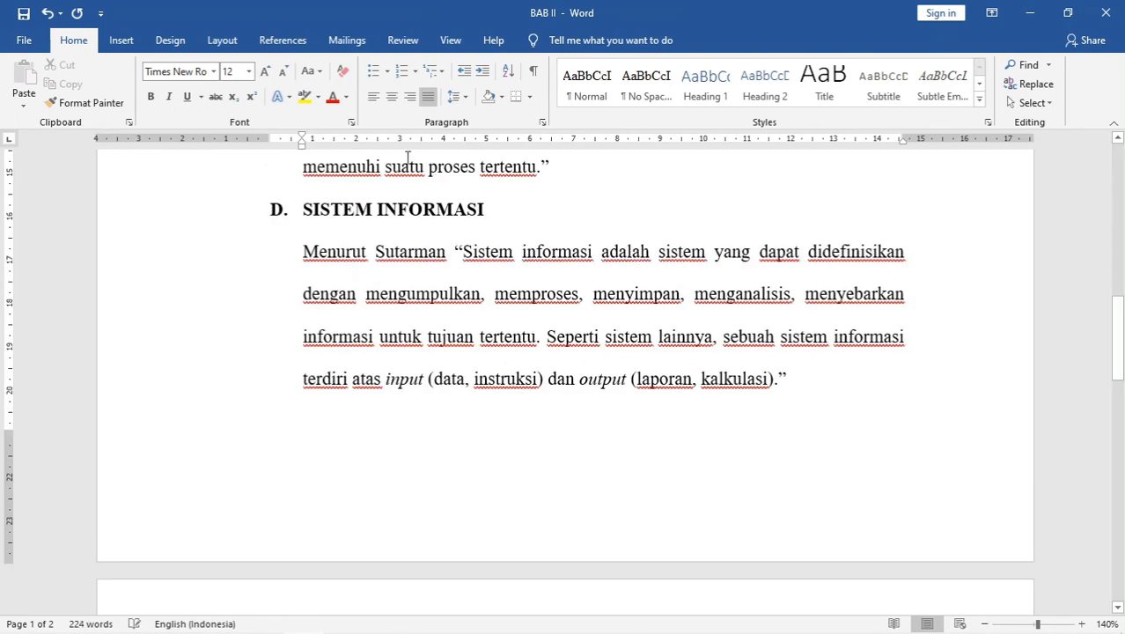
- Start a new book source for the SISTEM INFORMASI citation and enter the author's name
scroll(418, 387, down, 14)
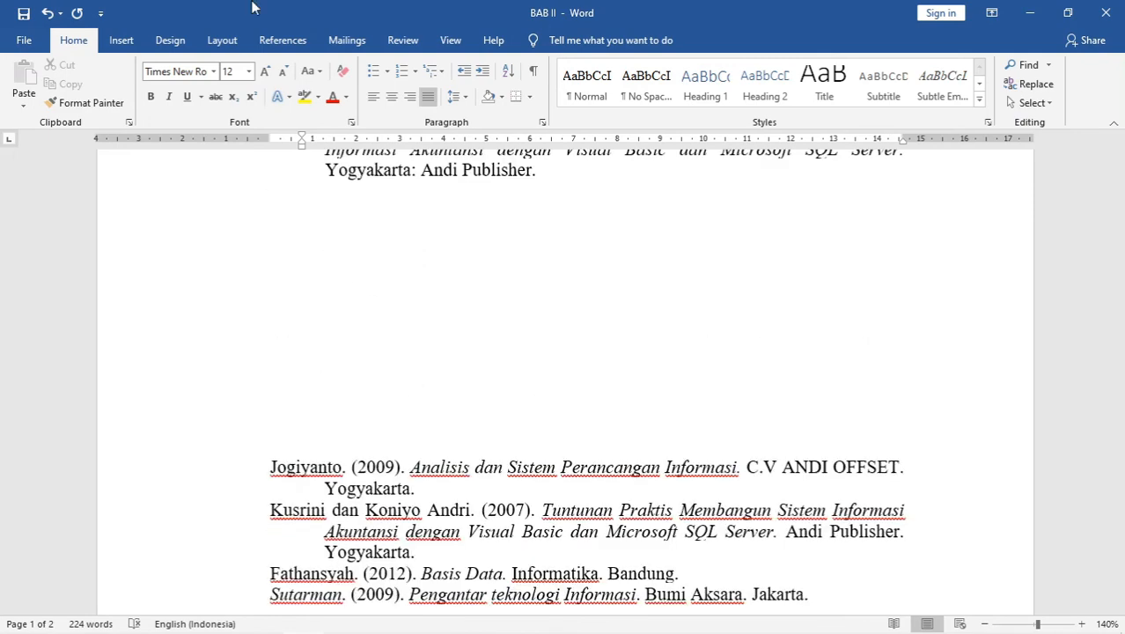
click(280, 40)
click(376, 101)
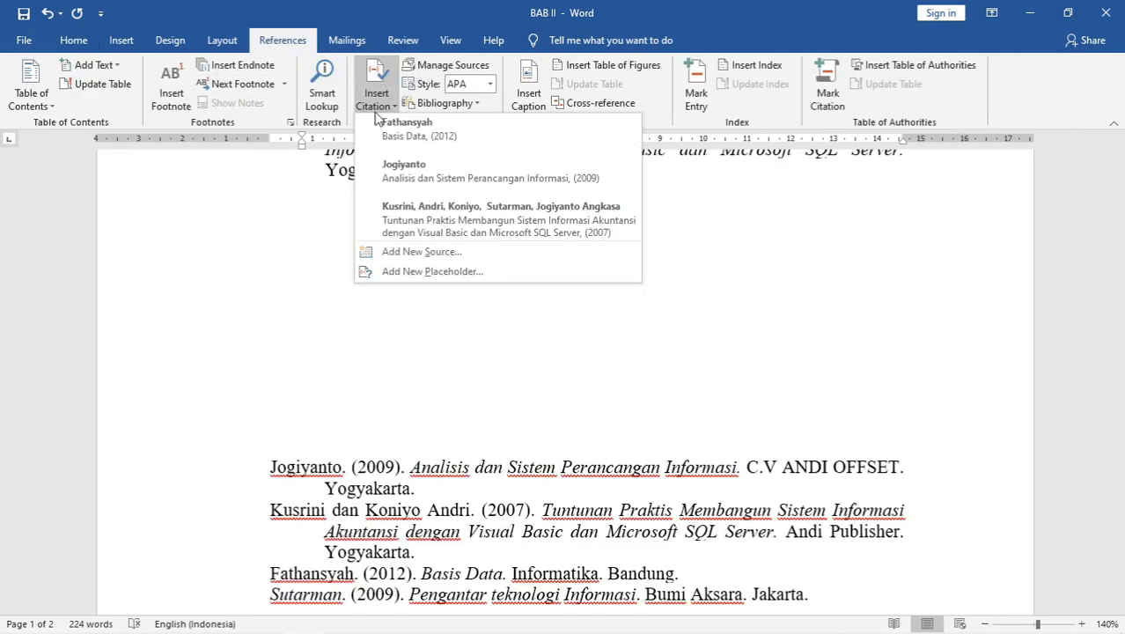
click(409, 254)
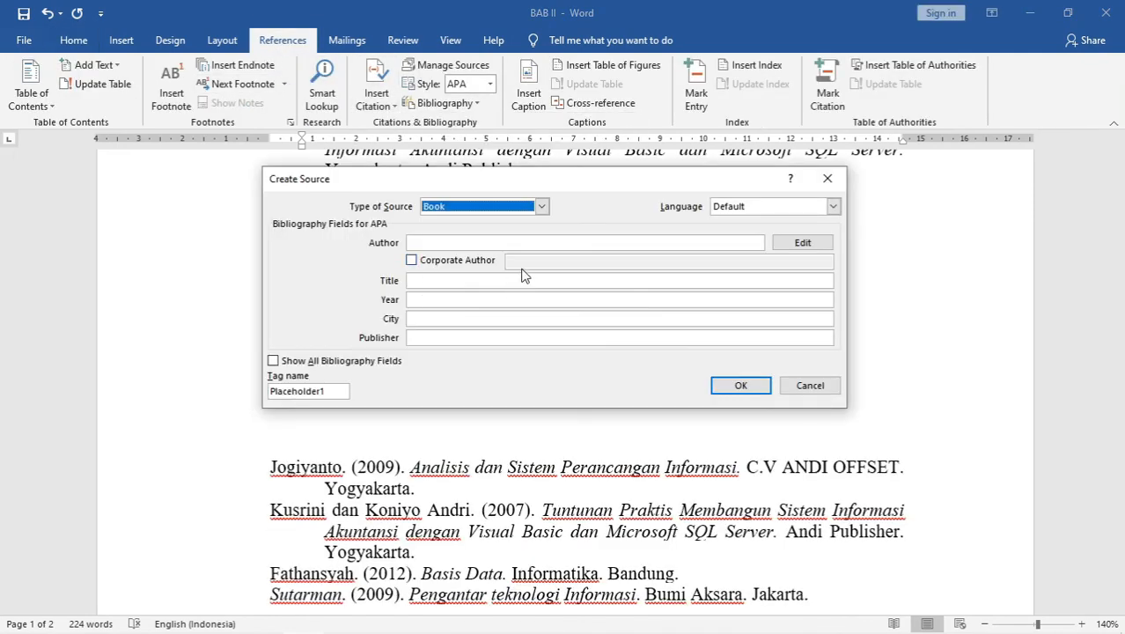
click(503, 244)
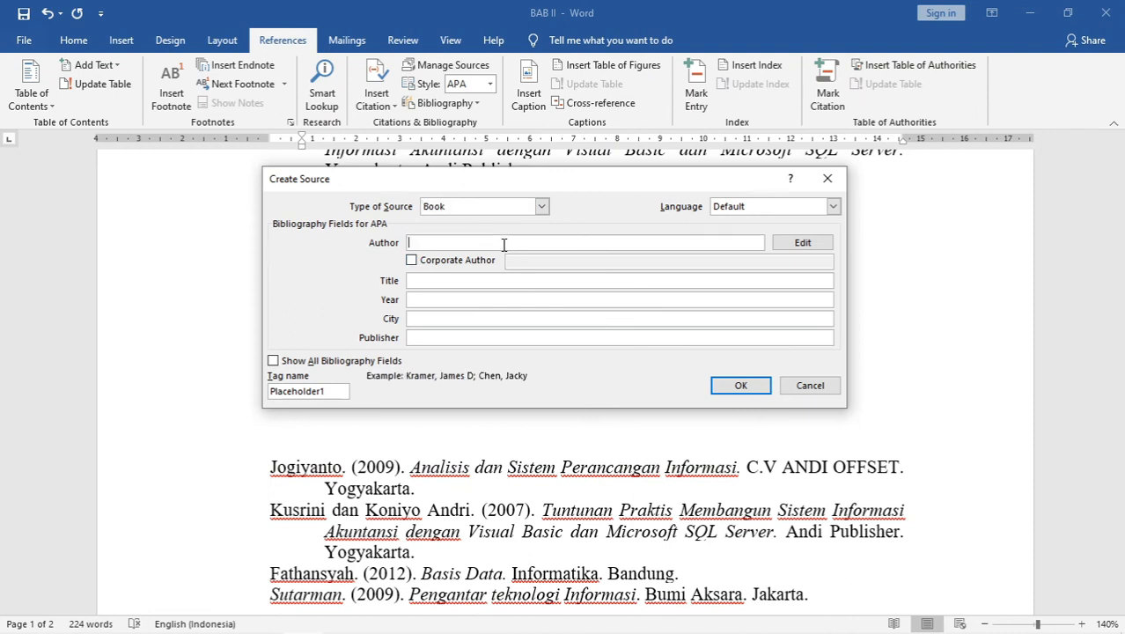
text(Sutarman)
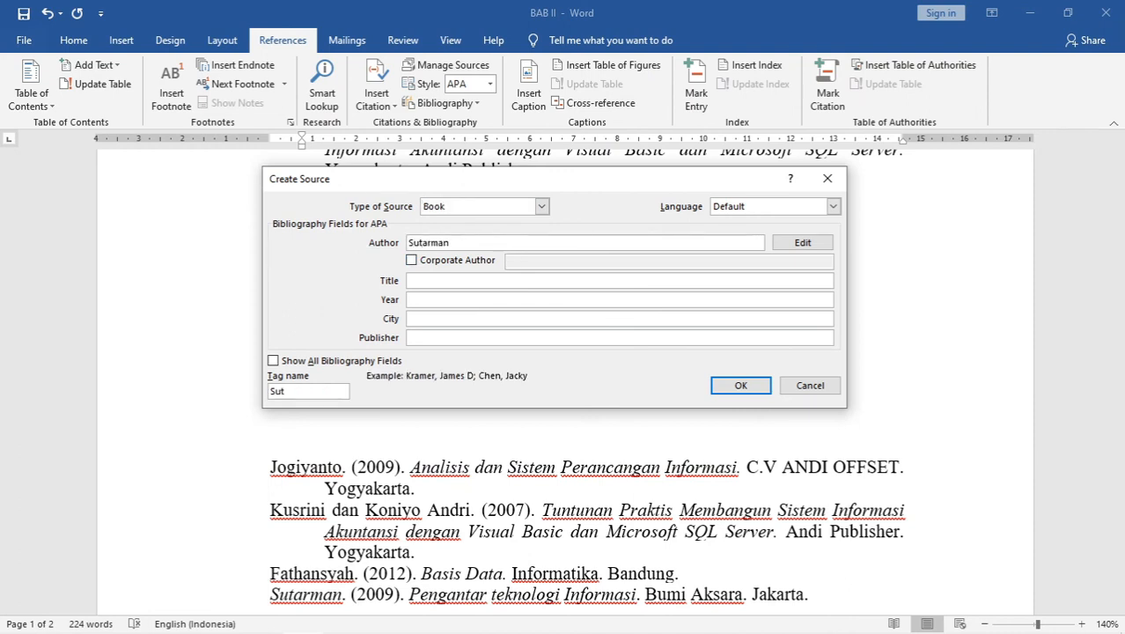
- Complete the new book source with the title Pengantar Teknologi Informasi, year 2009, city Jakarta and publisher Bumi Aksara
click(452, 280)
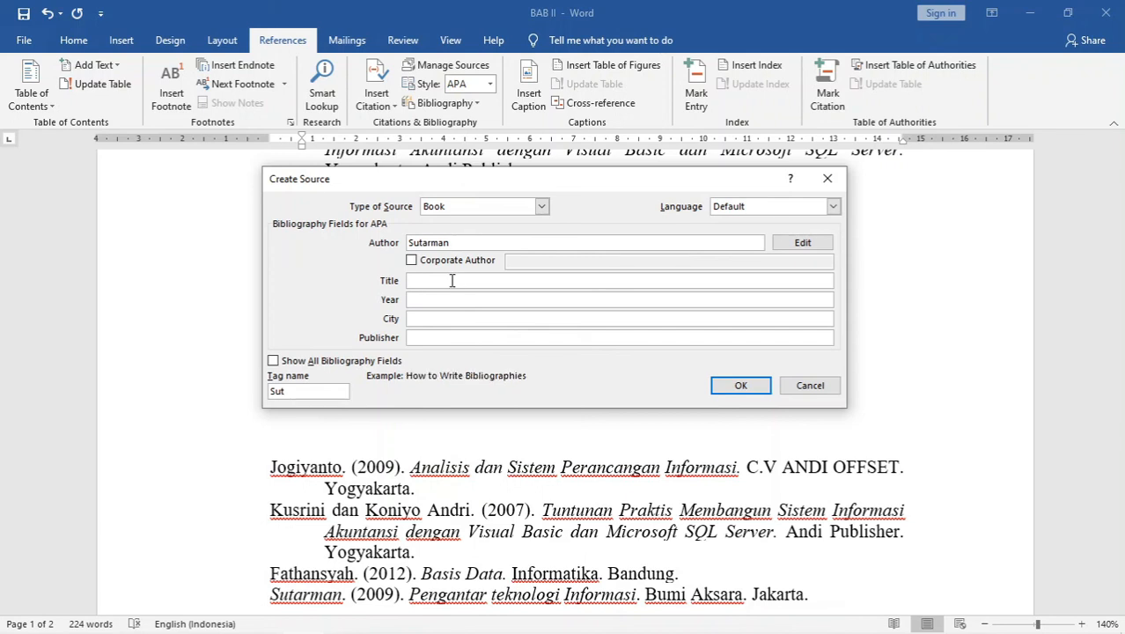
text(Pengant)
key(BackSpace)
text(nformasi)
key(Tab)
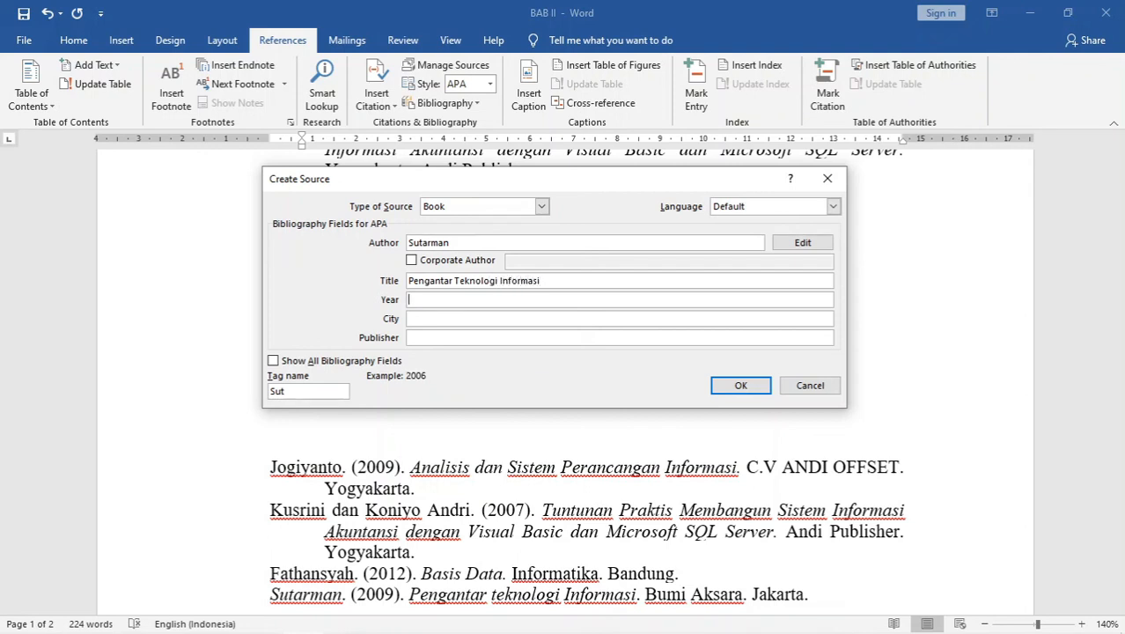
text(2009)
key(Tab)
text(Jakarta)
key(Tab)
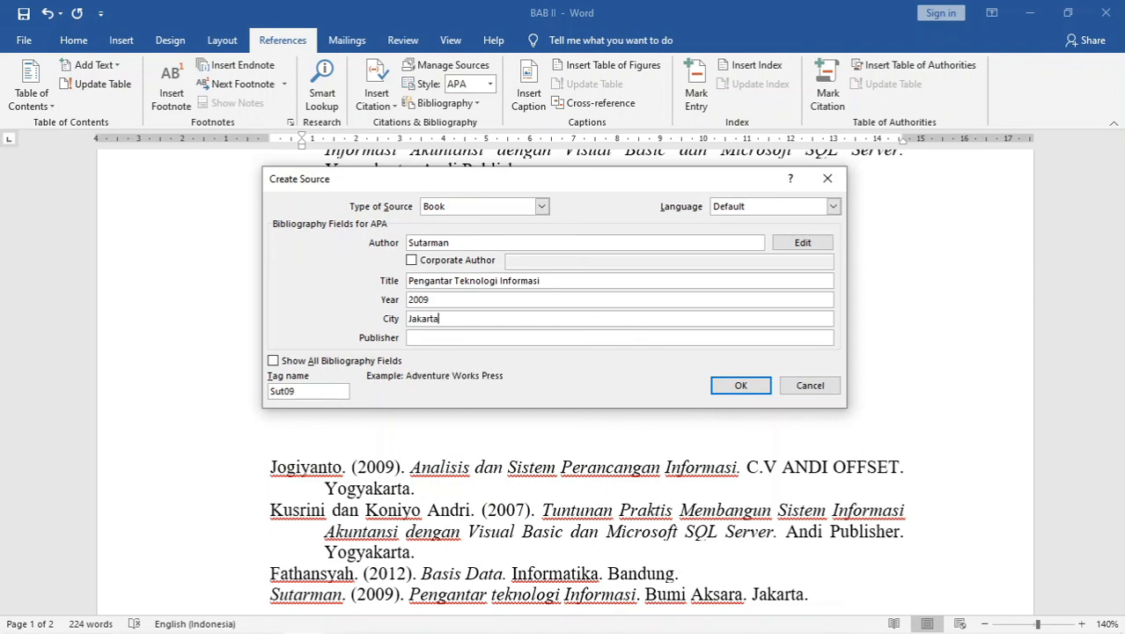
text(Bumi Aksara)
click(740, 389)
- Edit the new citation in the SISTEM INFORMASI paragraph to include page 45 and suppress the author
scroll(459, 445, up, 10)
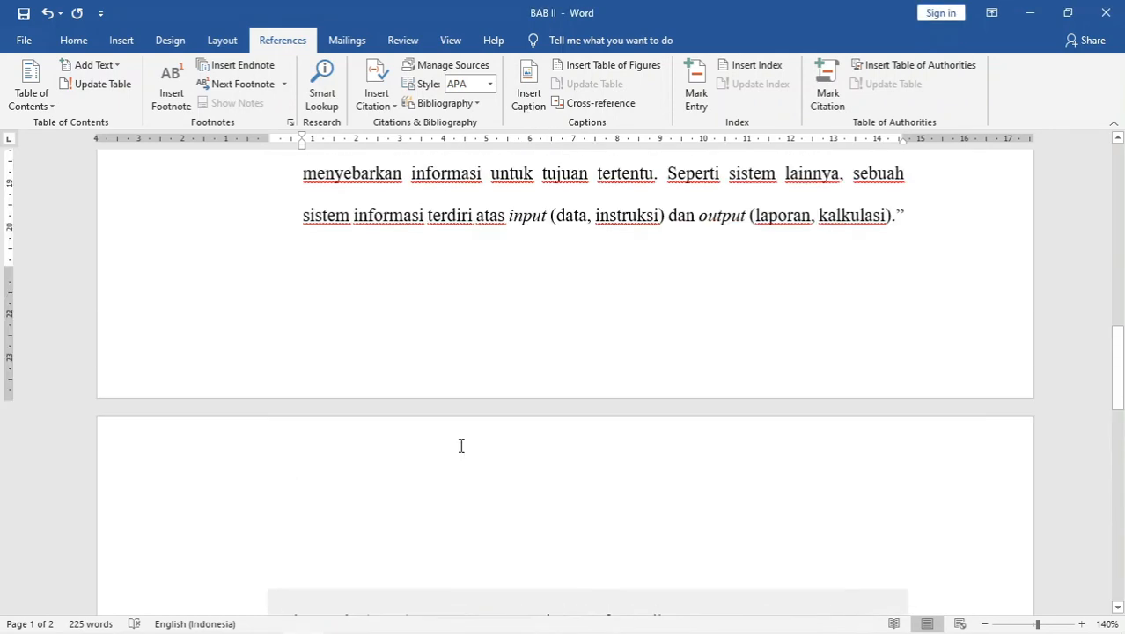
click(581, 375)
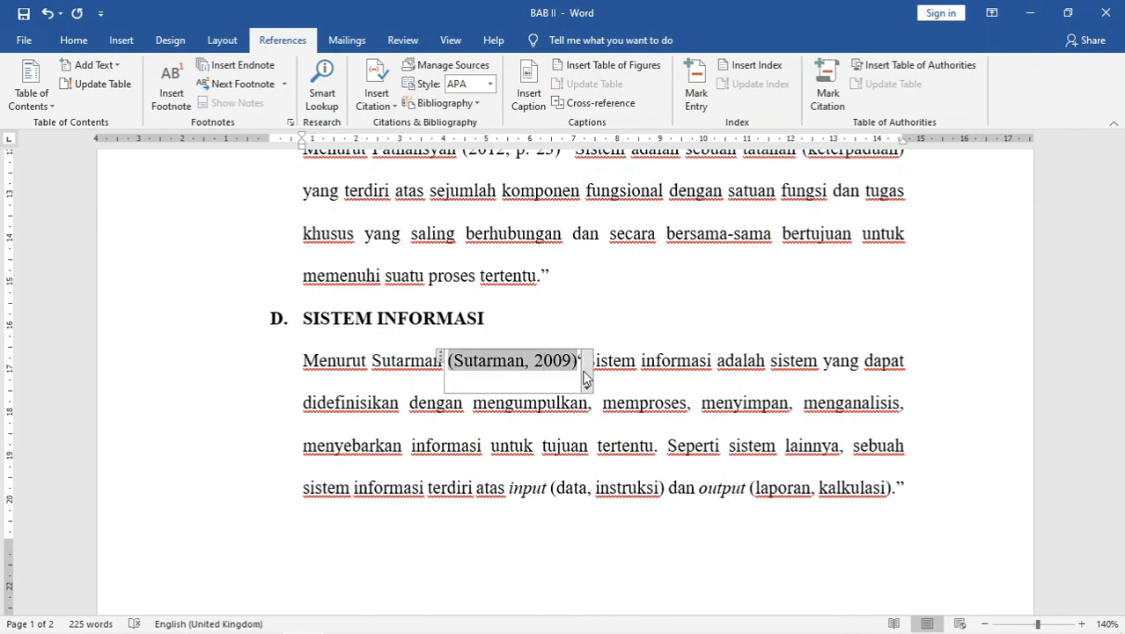
click(586, 385)
click(482, 404)
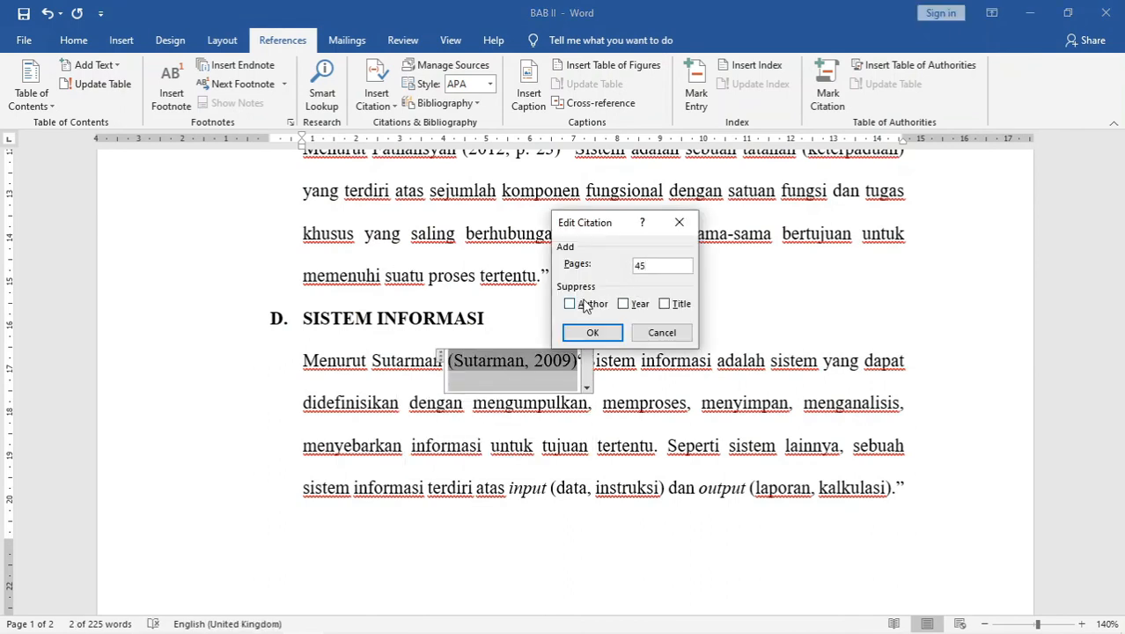
click(584, 304)
click(591, 332)
click(605, 357)
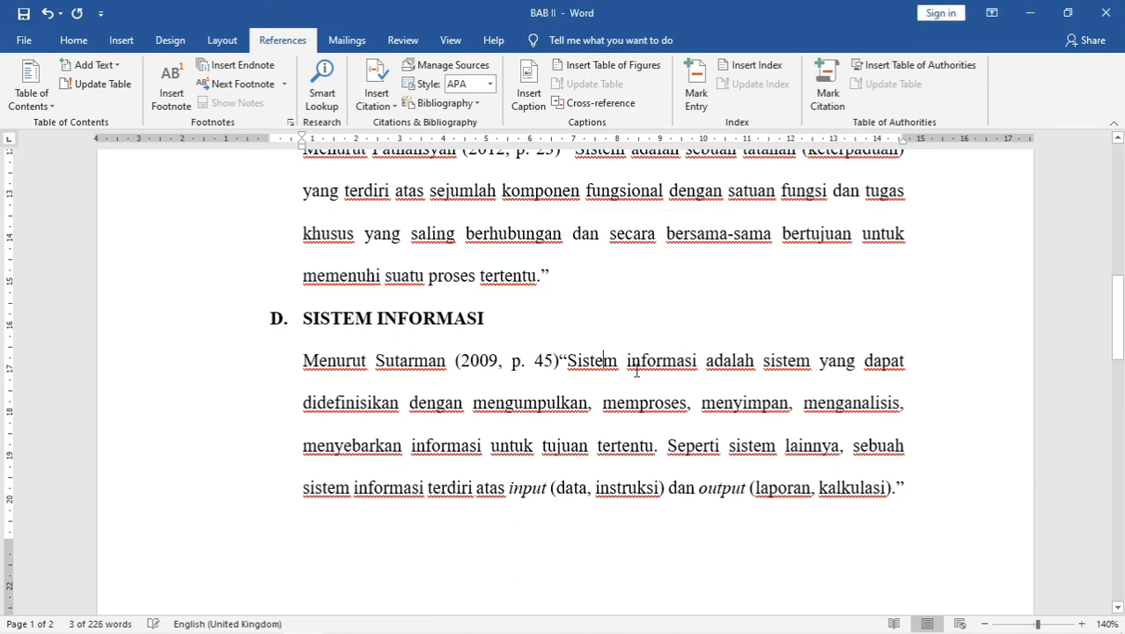
- Update the generated bibliography on the second page to include the newly cited source
scroll(636, 370, down, 10)
scroll(598, 404, up, 3)
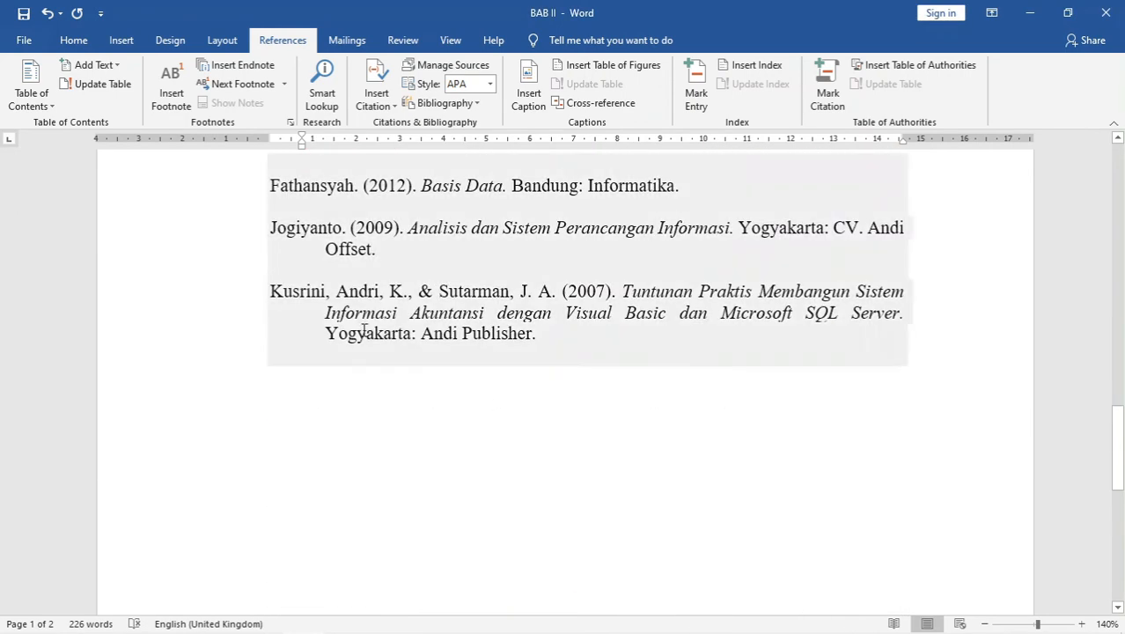
click(363, 331)
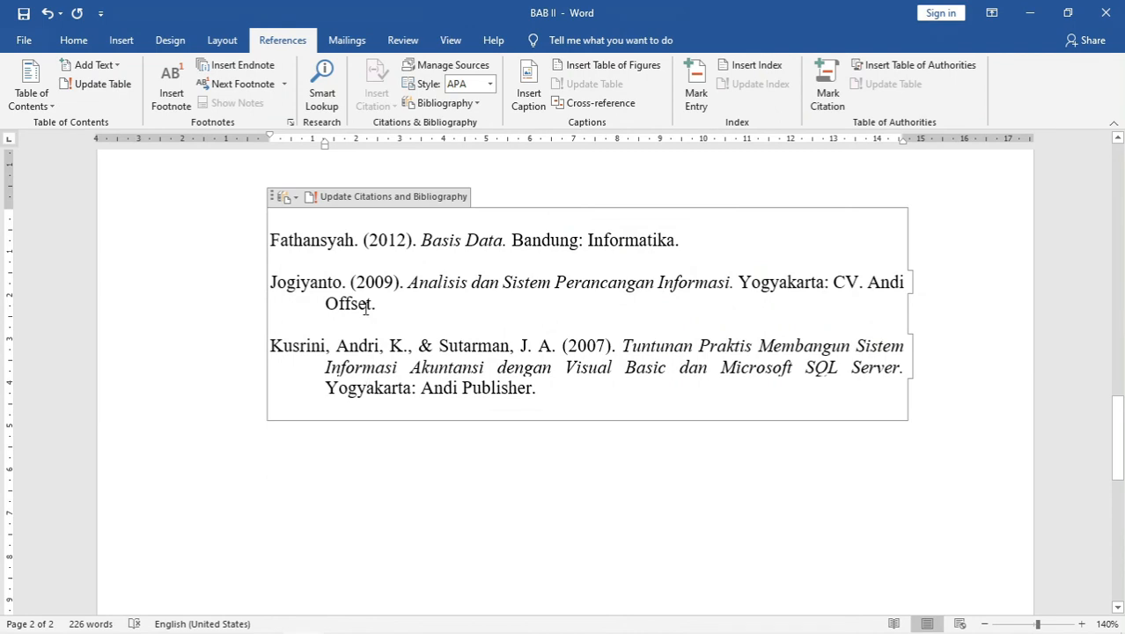
click(346, 197)
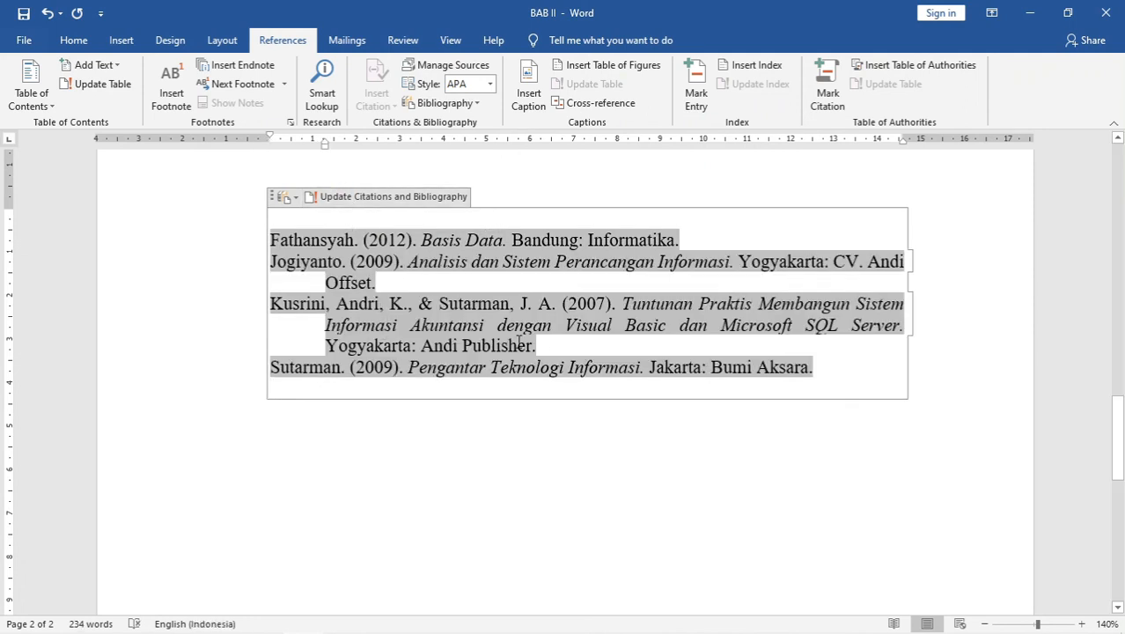
- Separate the four entries of the updated bibliography from each other with blank lines
click(830, 368)
click(711, 239)
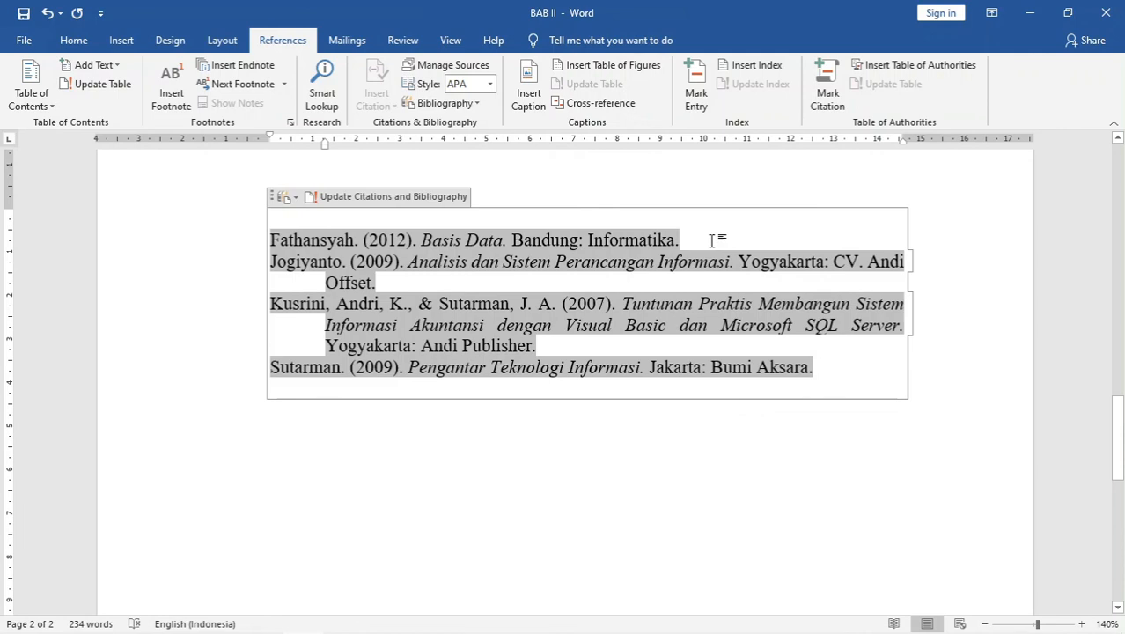
key(Return)
click(391, 304)
key(Return)
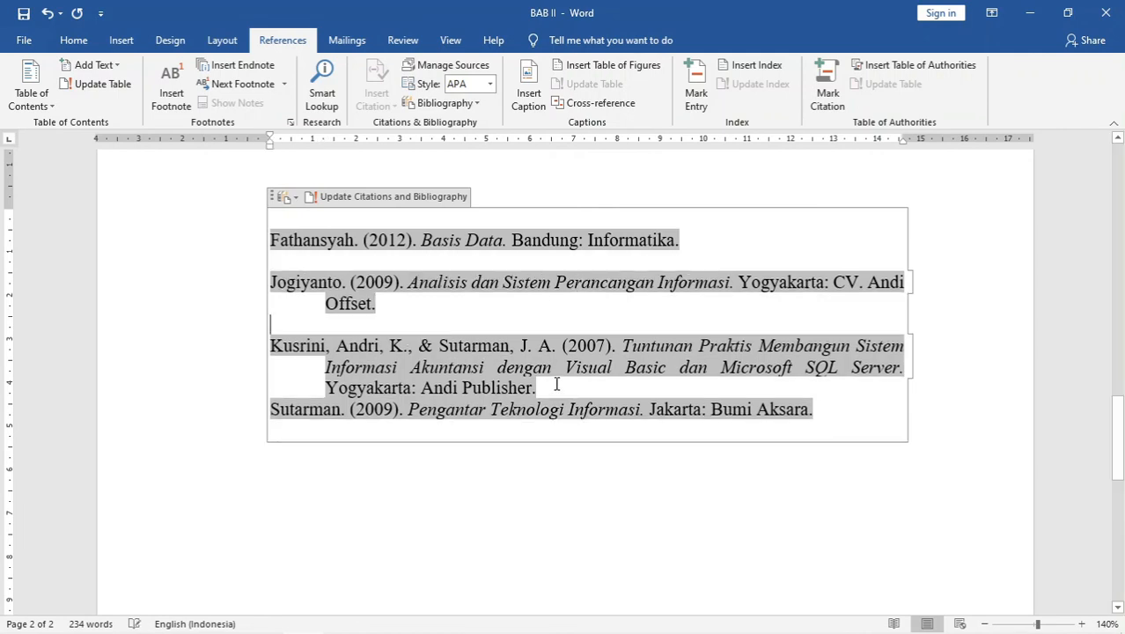
click(556, 384)
key(Return)
click(508, 512)
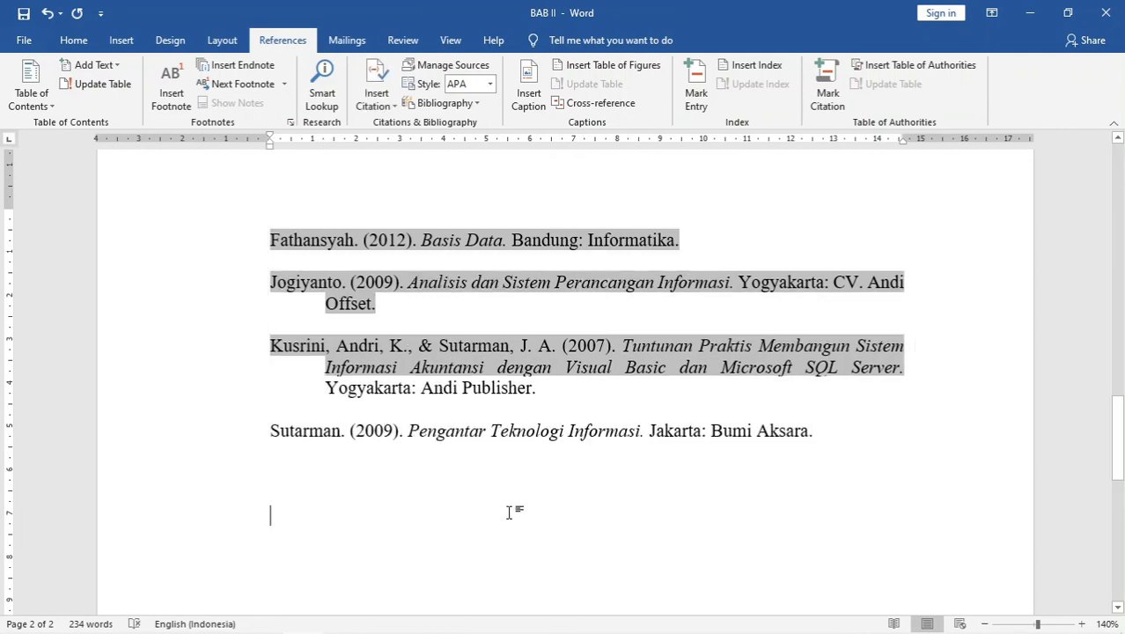
click(722, 238)
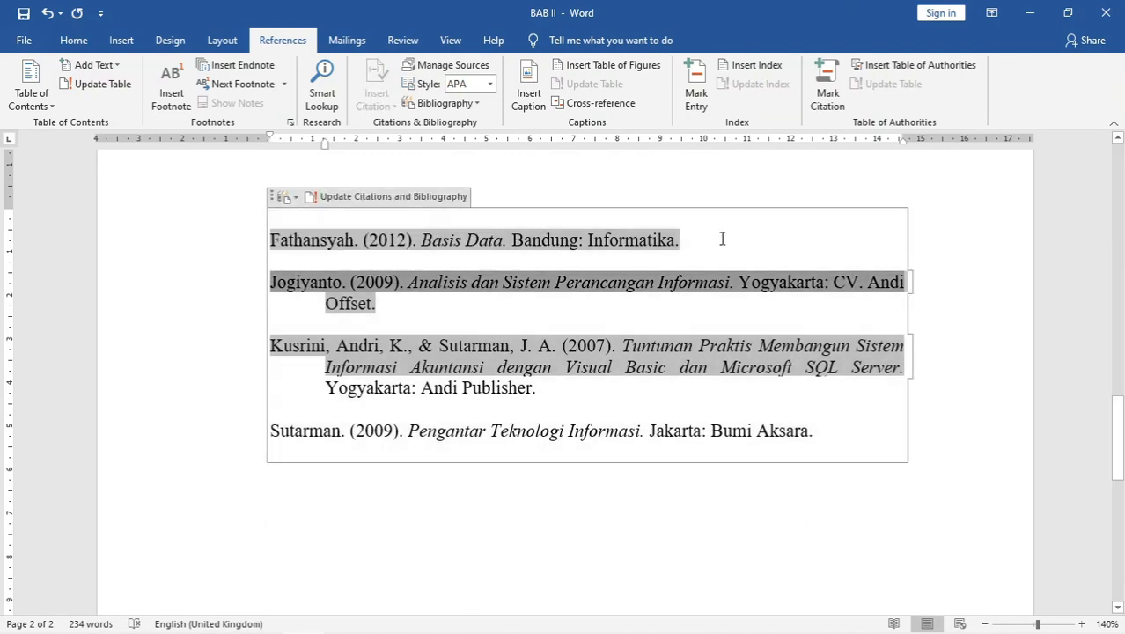
click(851, 196)
scroll(201, 287, up, 1)
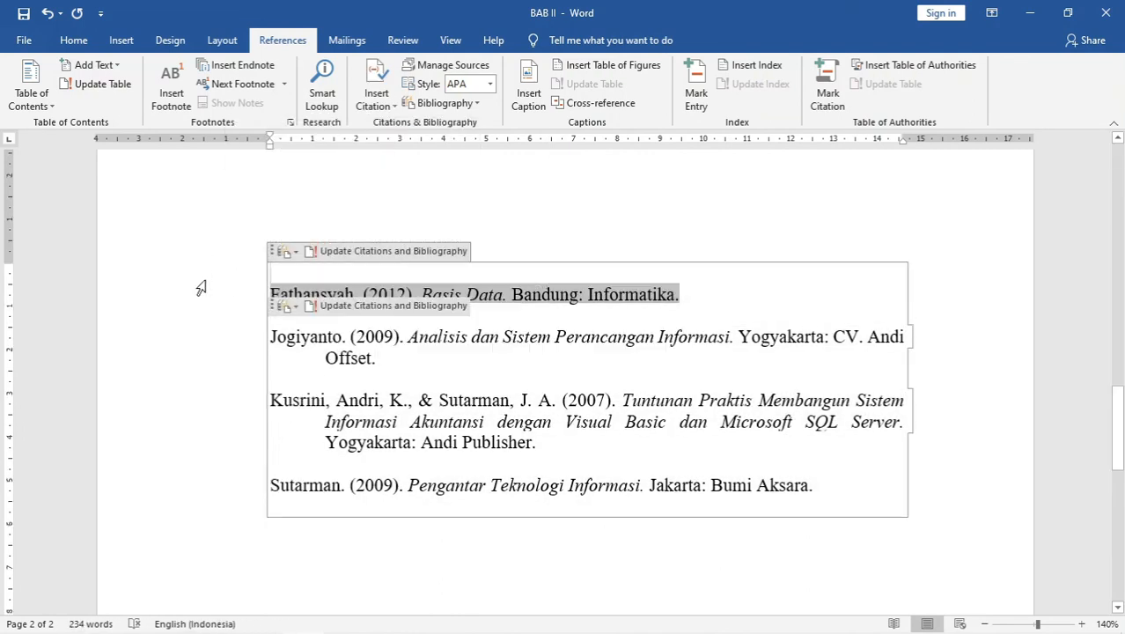
scroll(201, 287, up, 2)
click(942, 441)
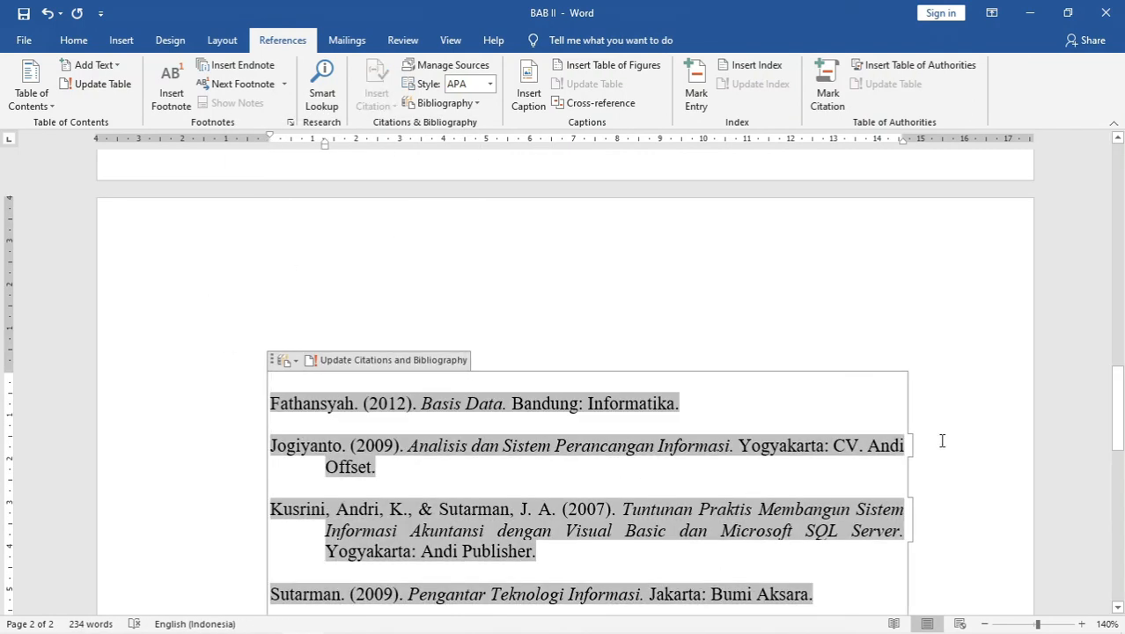